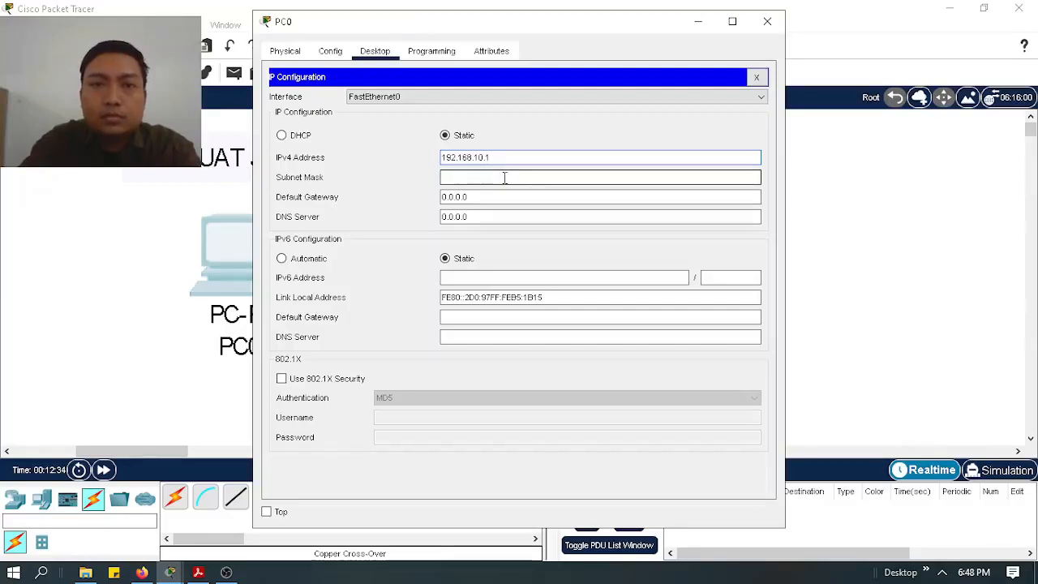
Fill in the subnet mask 255.255.255.0 for PC0's address 192.168.10.1 and close its configuration.
left_click_drag(509, 180, 399, 184)
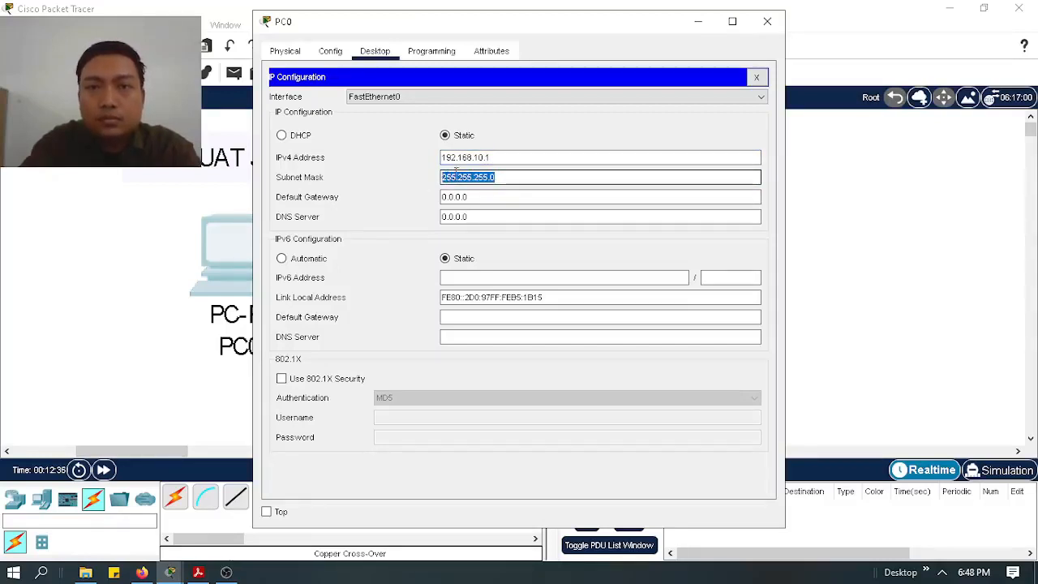
left_click_drag(510, 157, 364, 165)
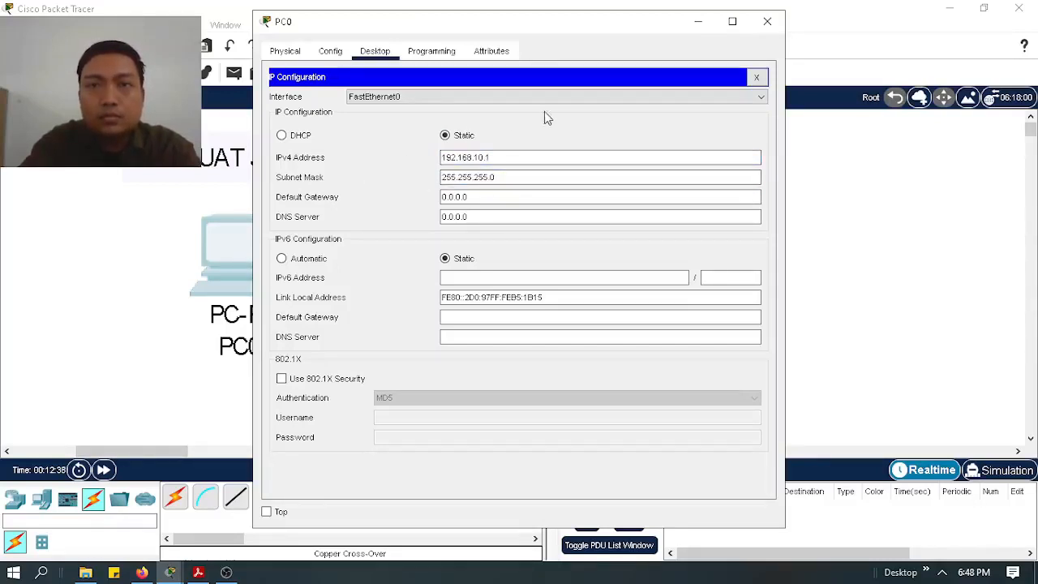
left_click(756, 77)
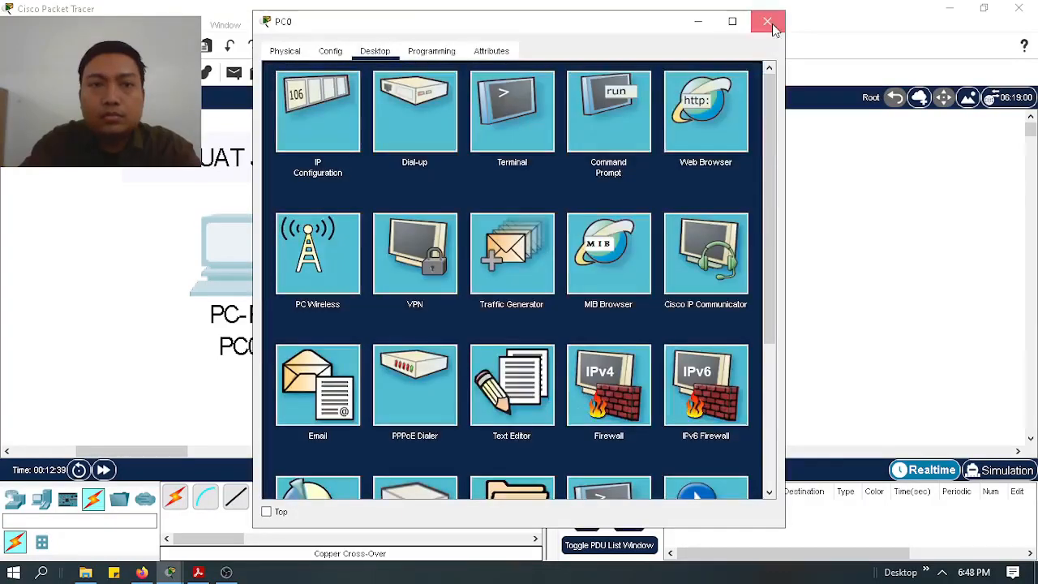
left_click(767, 21)
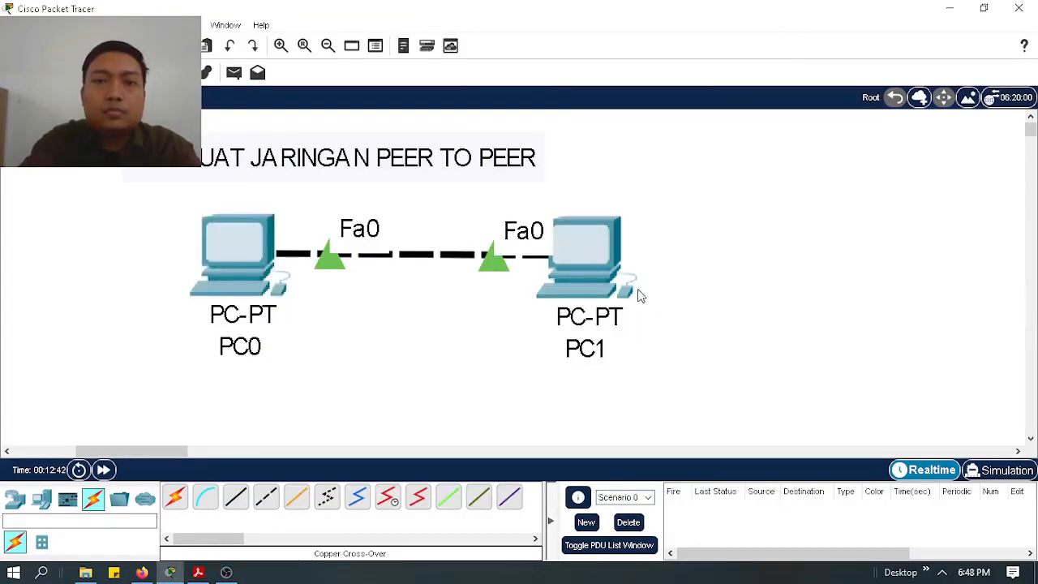
Open PC1's IP configuration and set its static IPv4 address to 192.168.10.2.
left_click(604, 252)
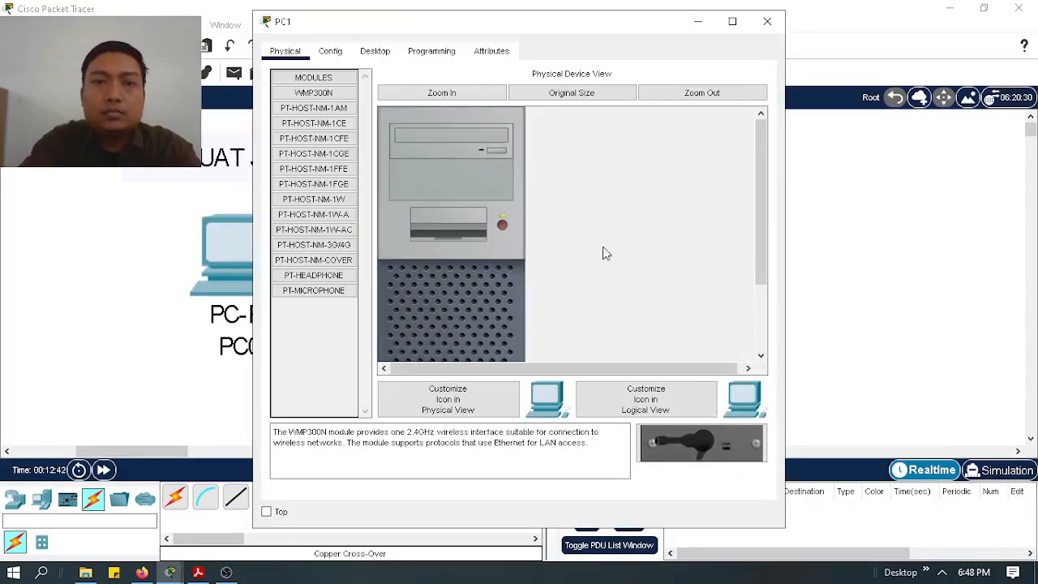
left_click(375, 50)
left_click(340, 121)
left_click(461, 158)
type("192.")
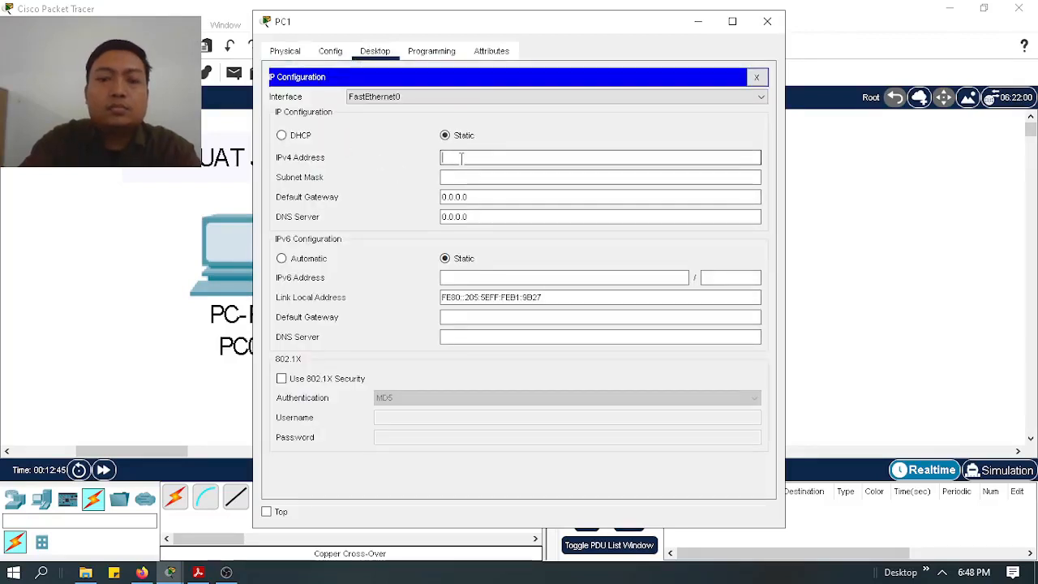
type("168.10.2")
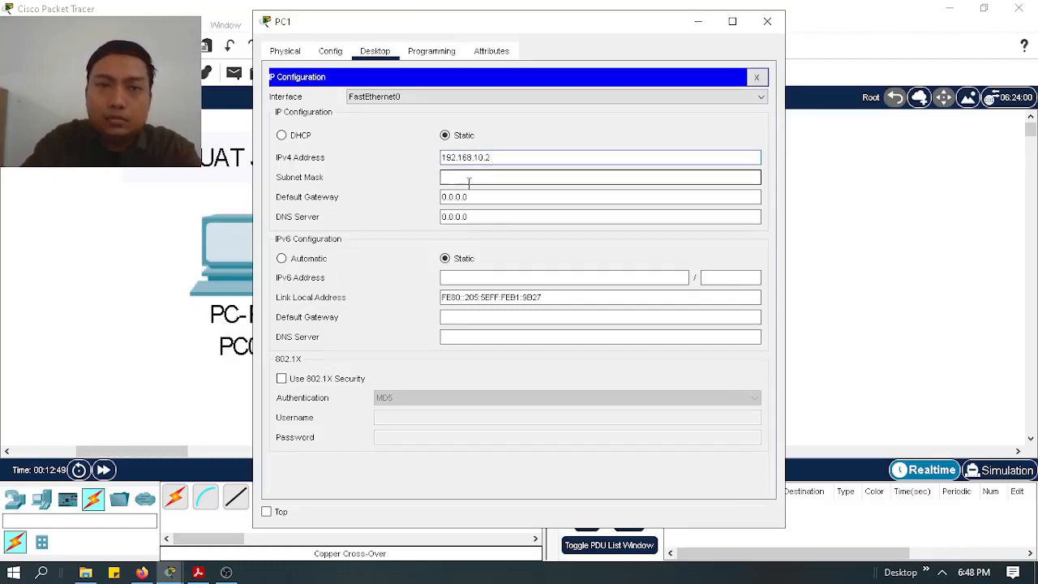
Fill in PC1's subnet mask as 255.255.255.0 and close its configuration.
left_click(468, 180)
left_click_drag(521, 174, 420, 175)
left_click_drag(514, 153, 406, 150)
left_click(637, 125)
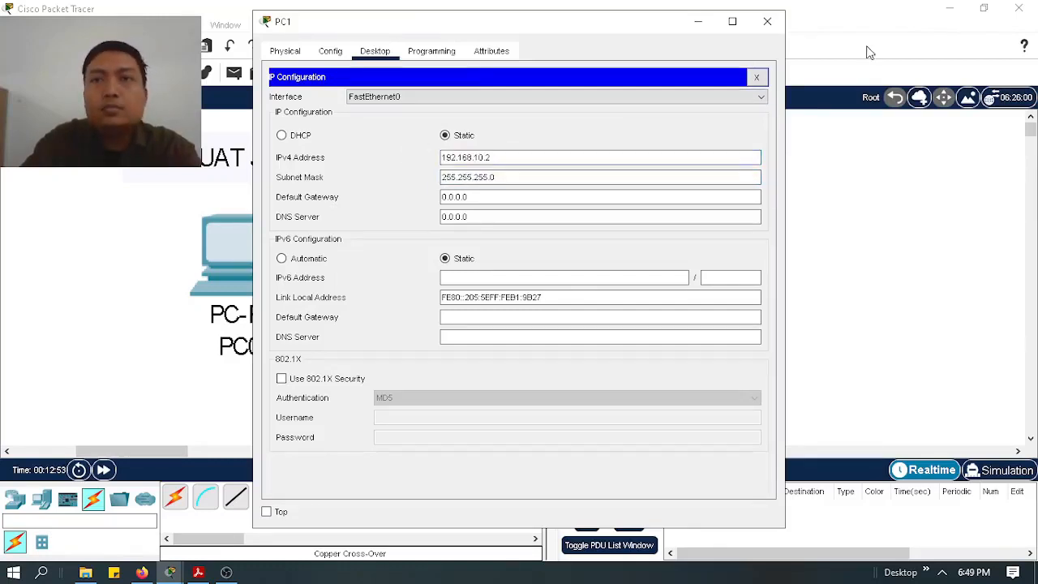
left_click(757, 77)
left_click(767, 21)
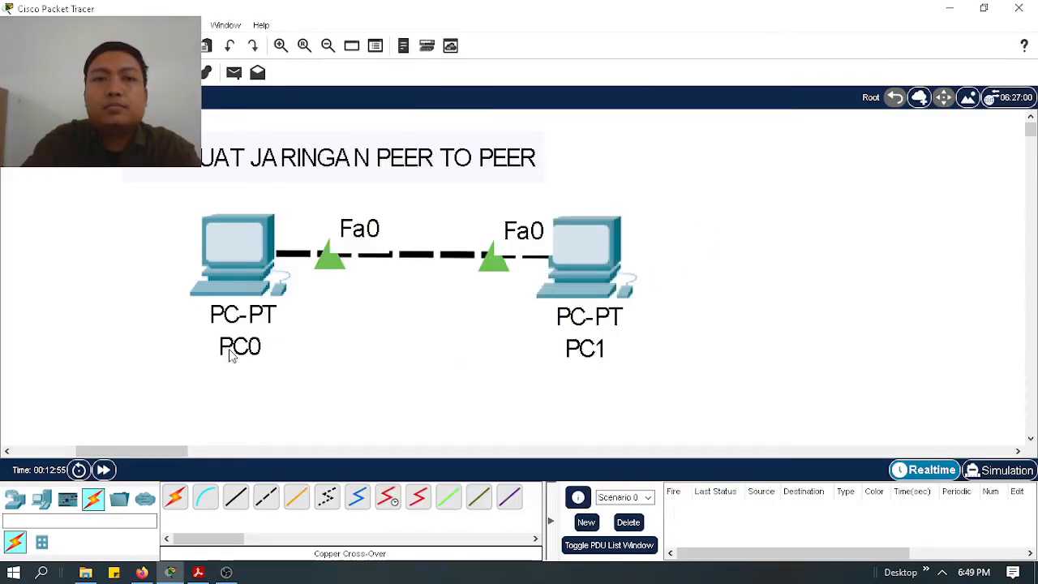
Ping 192.168.10.2 from PC0's command prompt, review the replies, and close PC0.
left_click(227, 260)
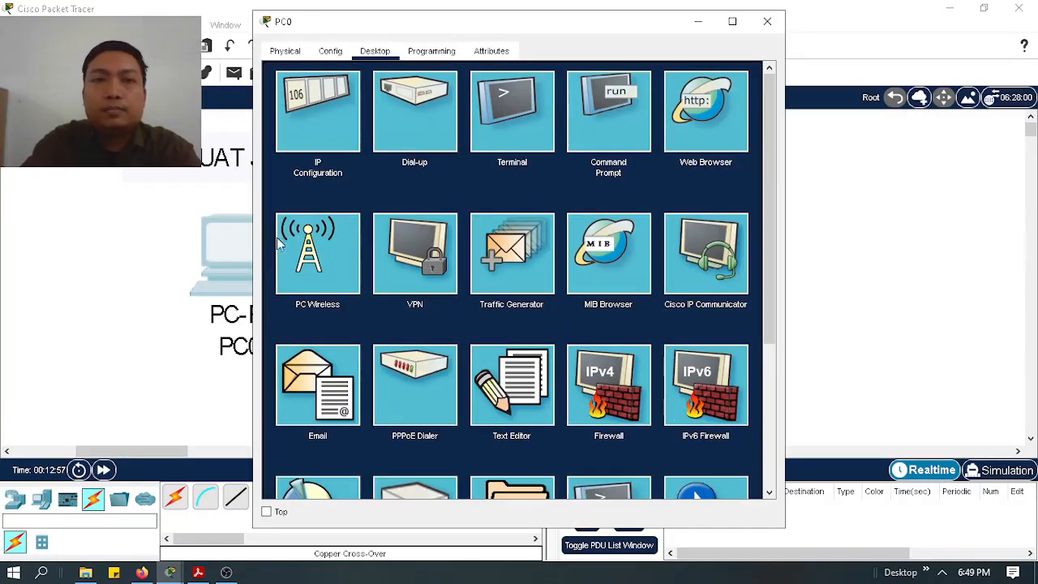
left_click(619, 138)
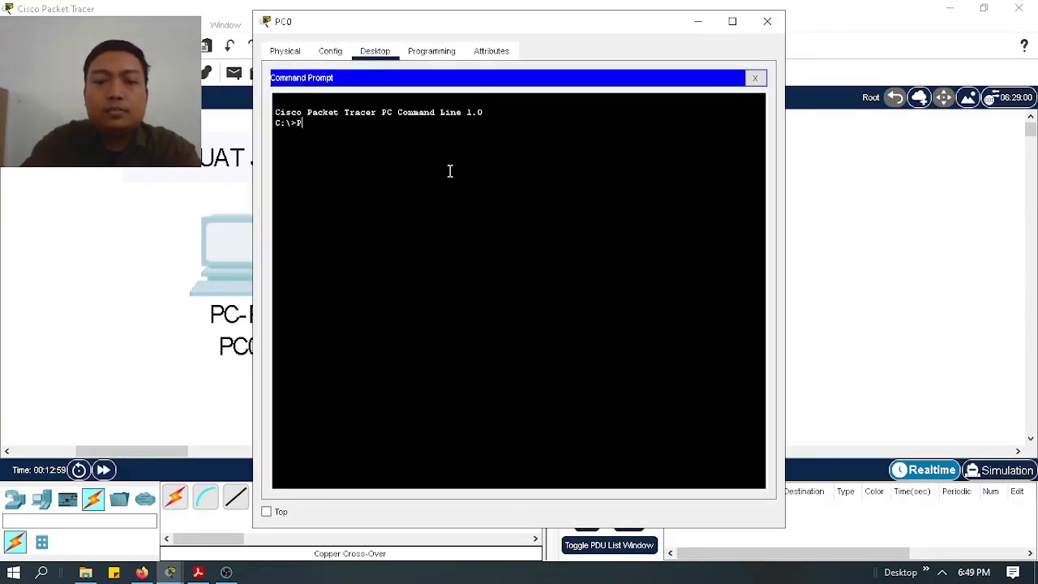
key("BackSpace")
key("BackSpace")
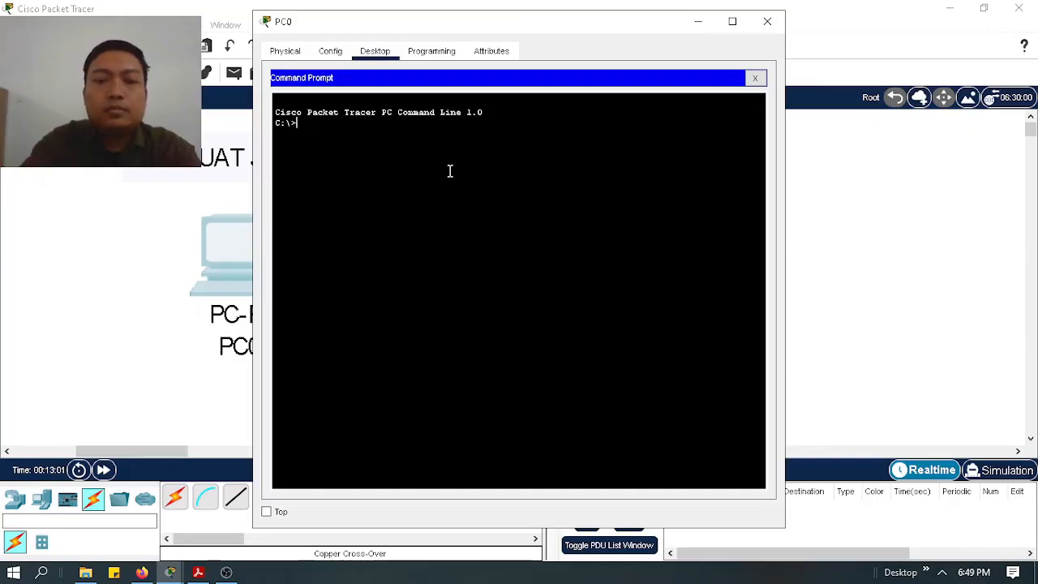
type("ping 192")
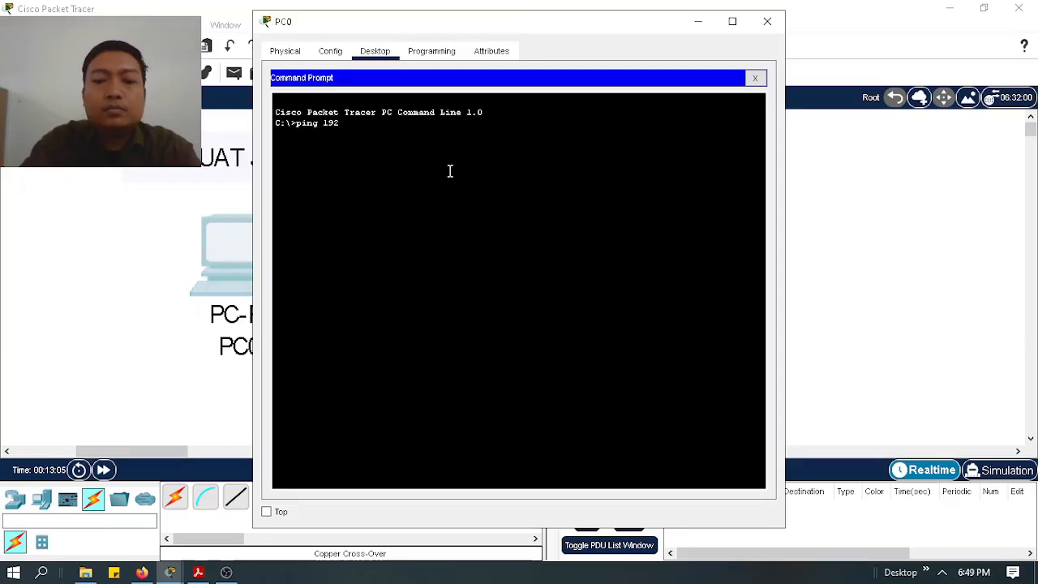
type(".168")
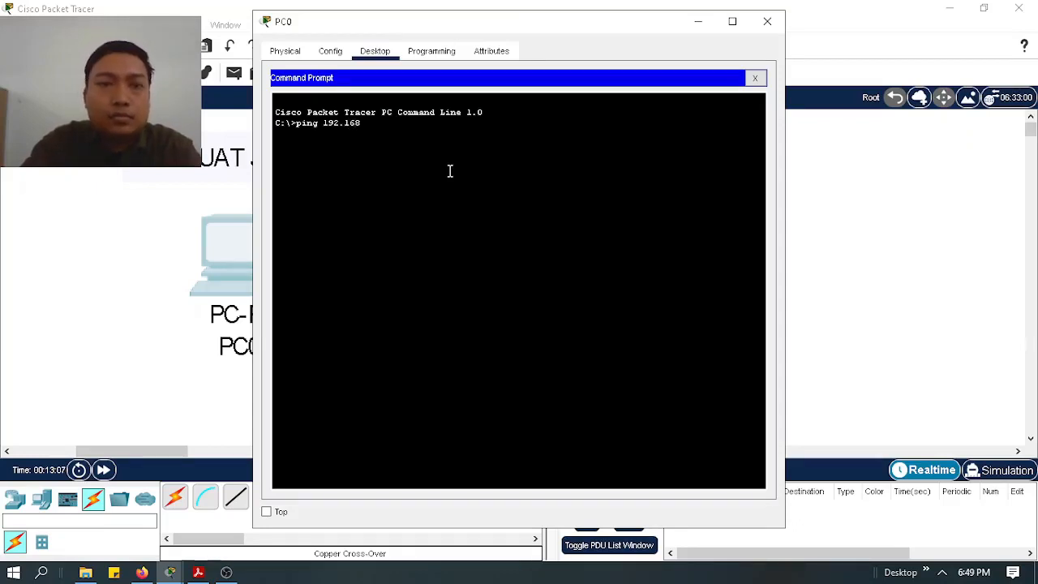
type(".10.2")
key("Return")
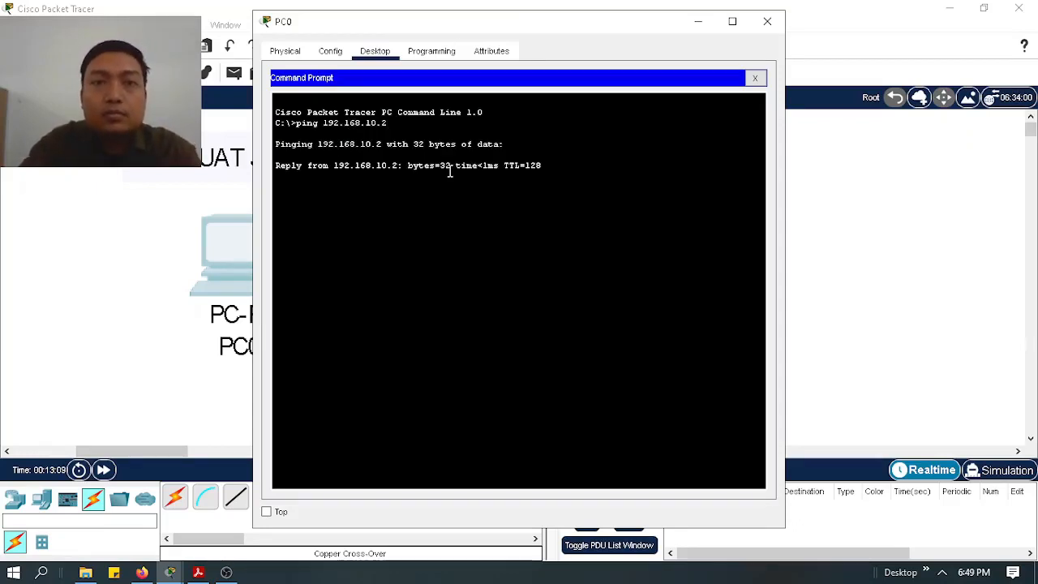
left_click_drag(544, 188, 238, 160)
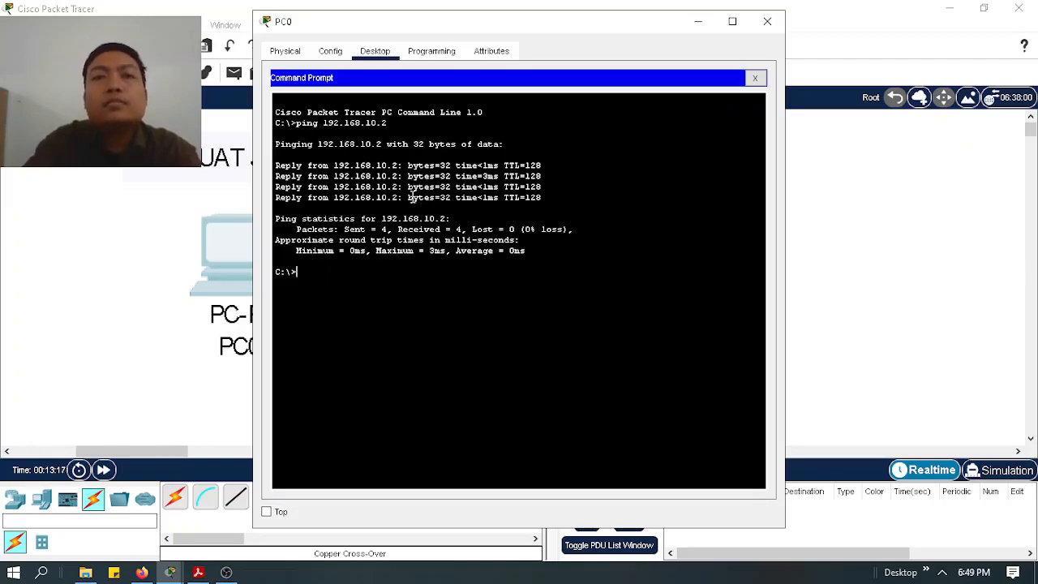
left_click(768, 21)
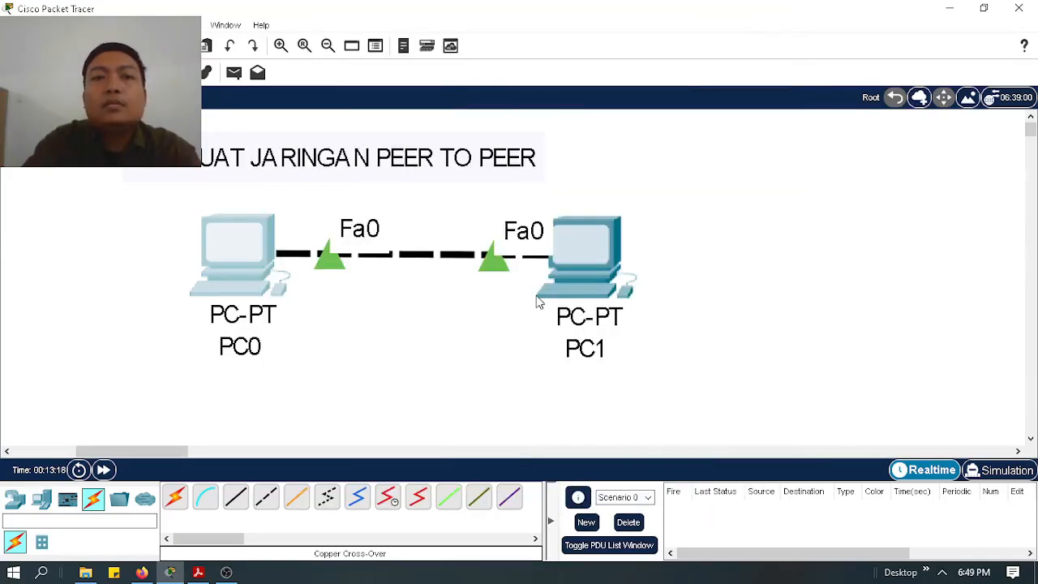
left_click(589, 277)
left_click(317, 102)
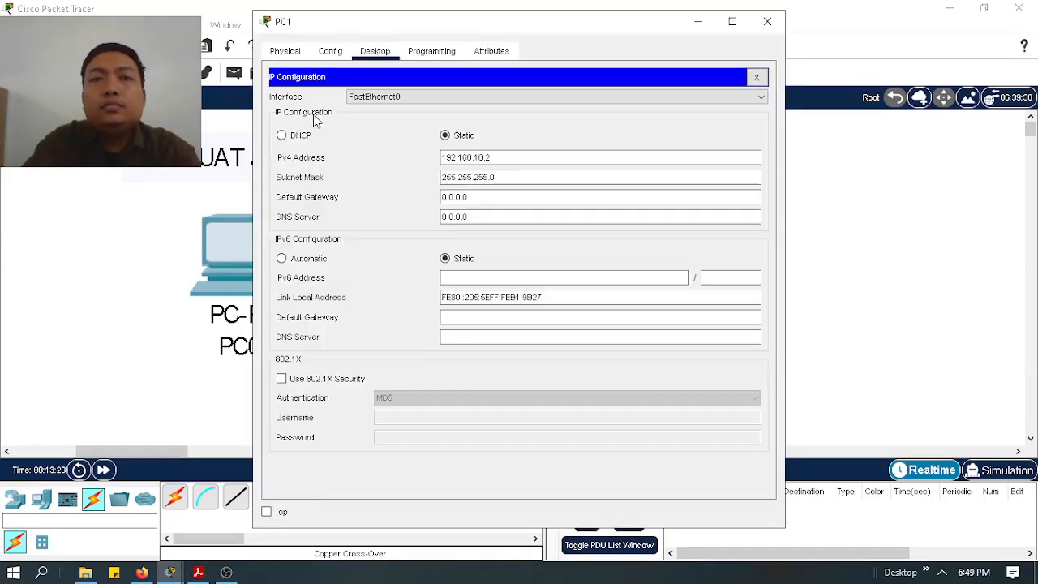
left_click(768, 21)
Ping 192.168.10.1 from PC1's command prompt, then close PC1.
left_click(560, 254)
left_click(596, 128)
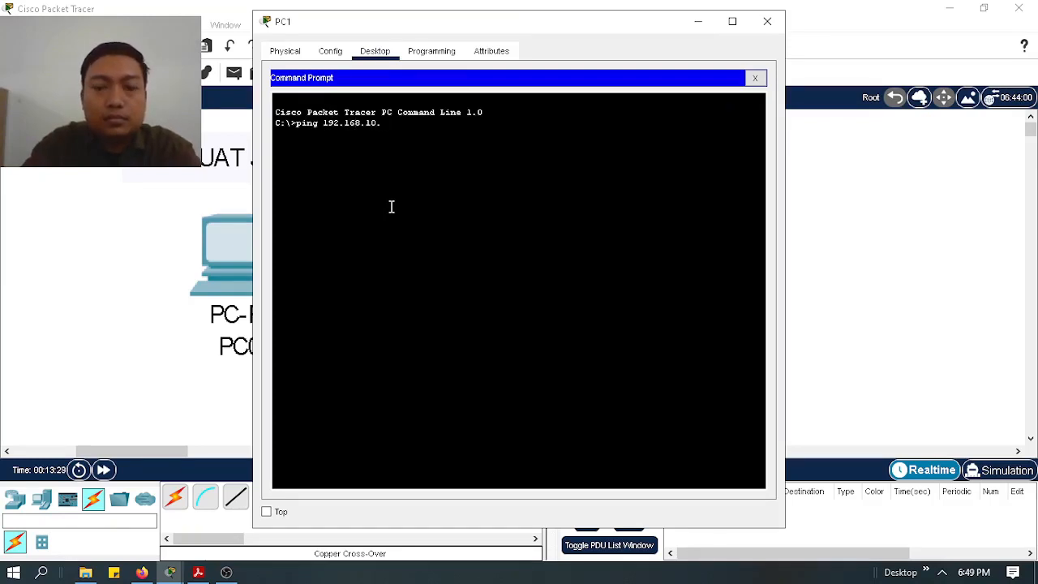
key("Return")
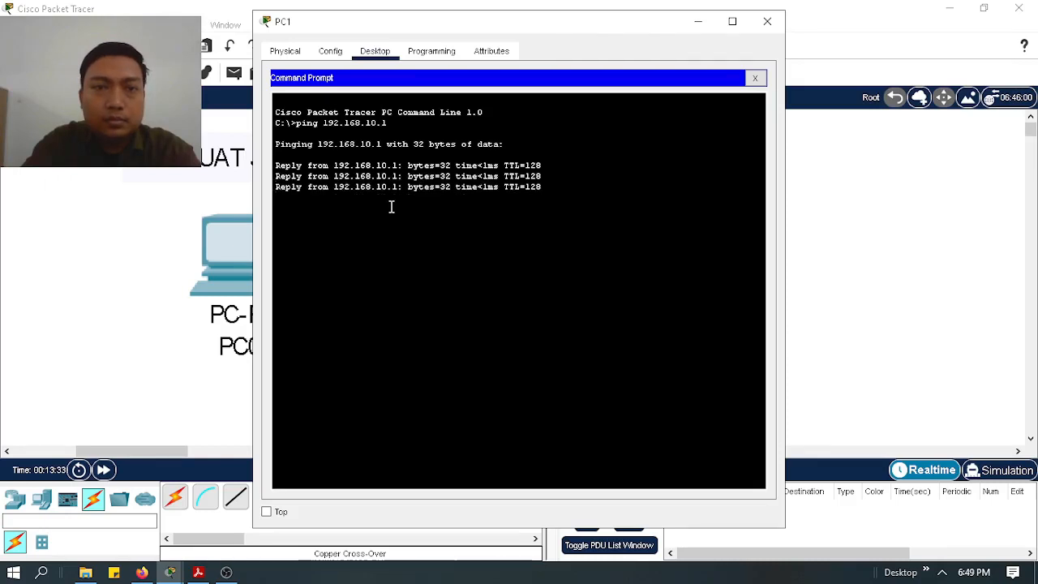
type("SUR")
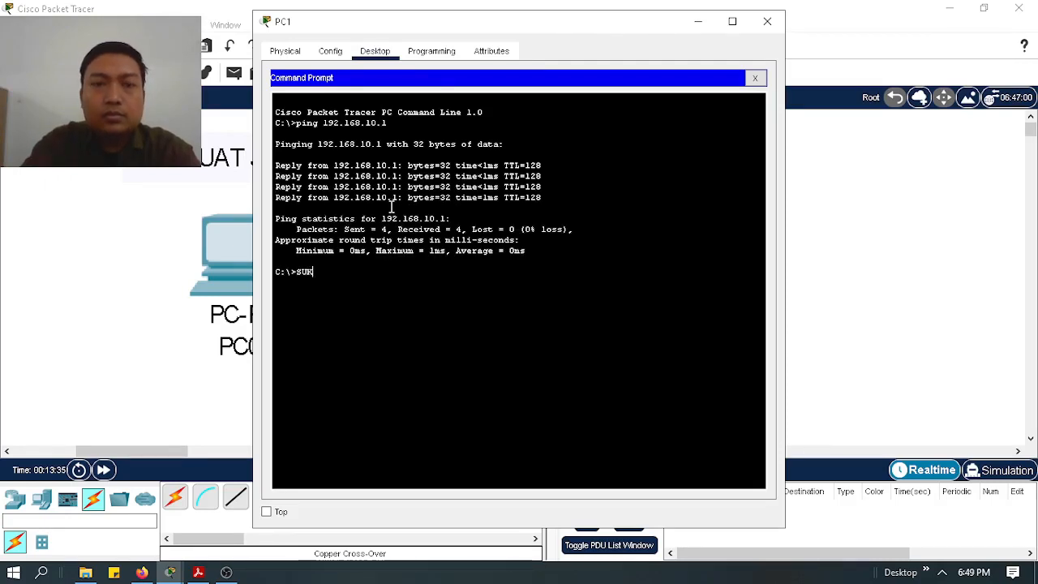
type("SES")
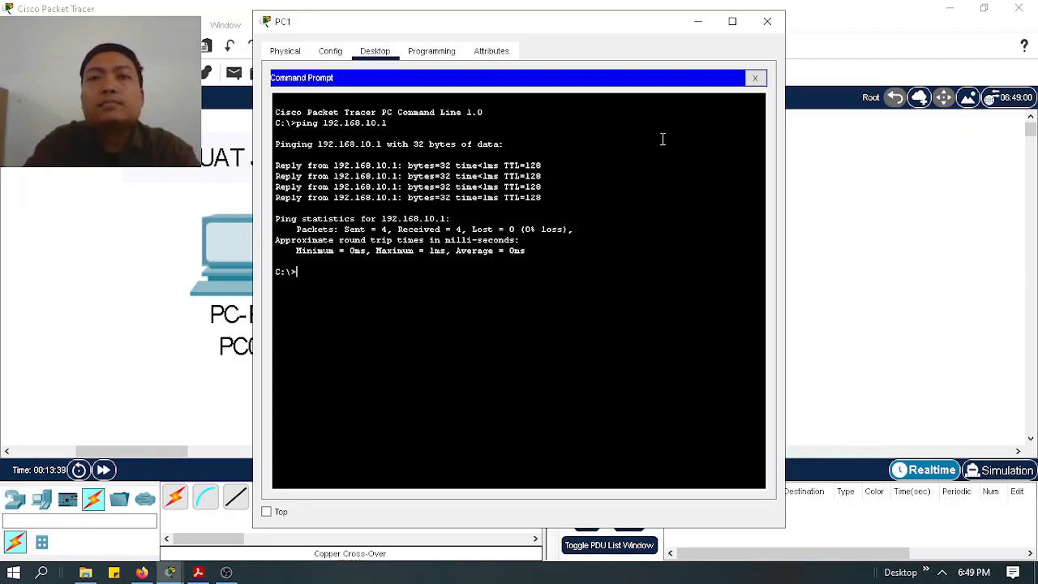
left_click(774, 25)
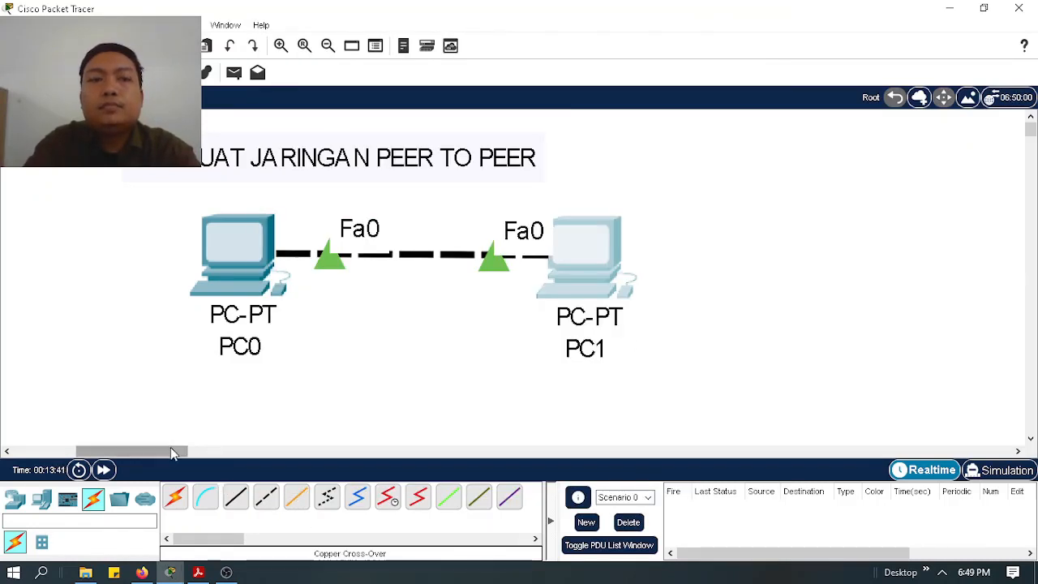
Add a note reading "MEMBUAR JARINGAN CLIENT SERVER" as a title in the empty workspace beside the peer-to-peer network.
left_click_drag(170, 447, 255, 453)
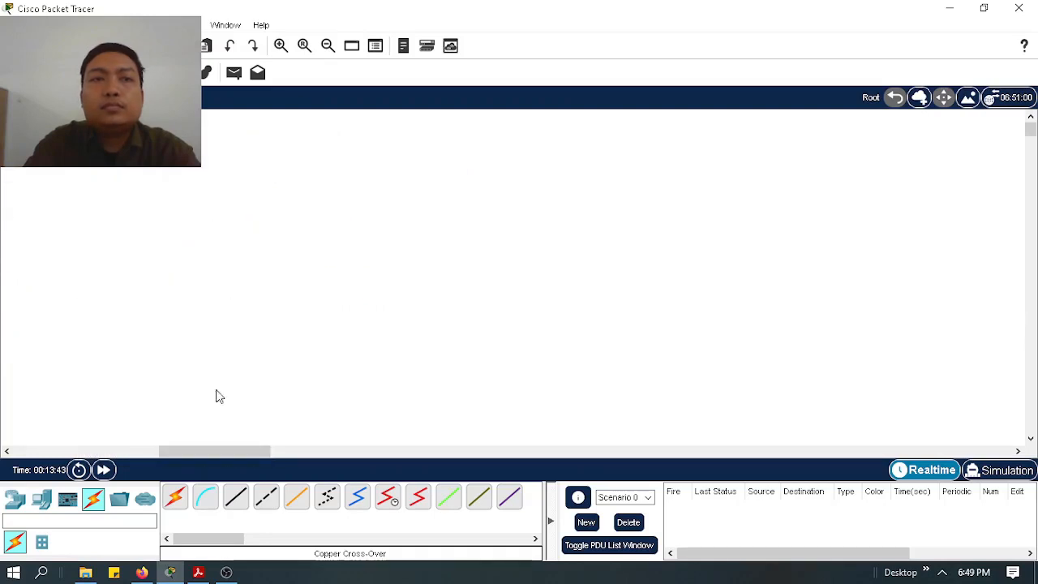
left_click(265, 137)
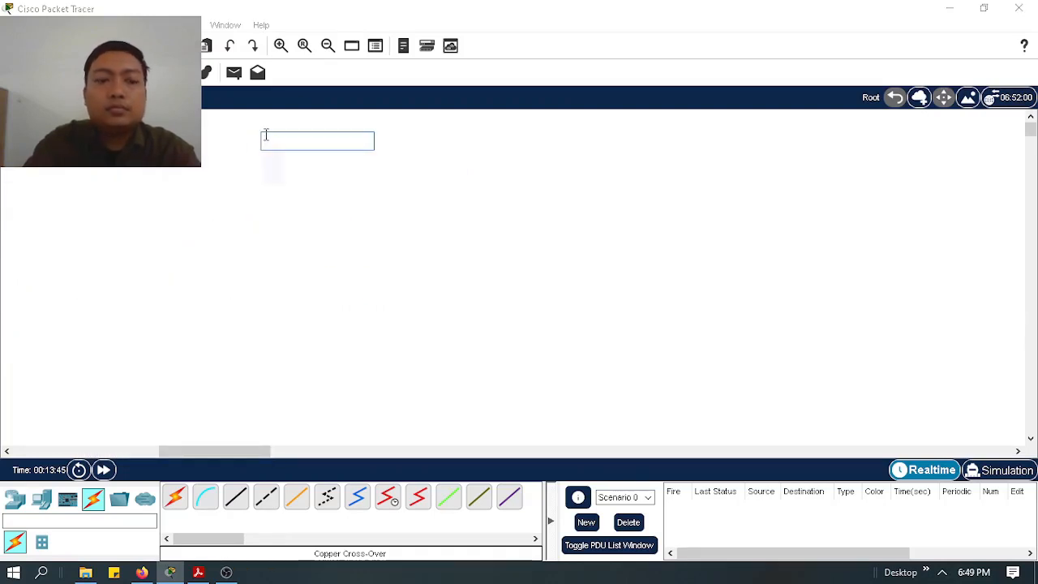
type("MEMBUAR ")
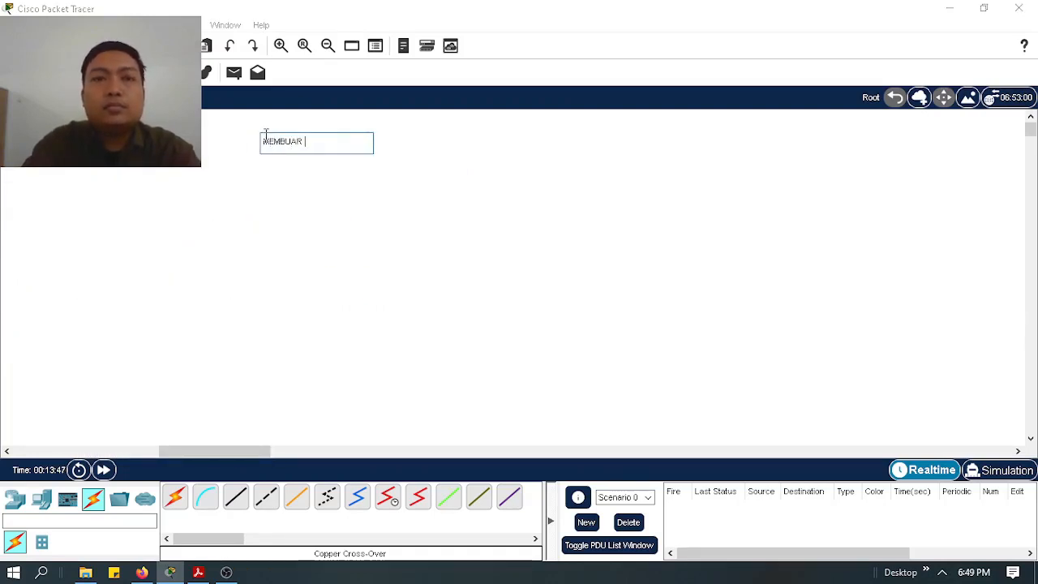
type("JARINGAN CL")
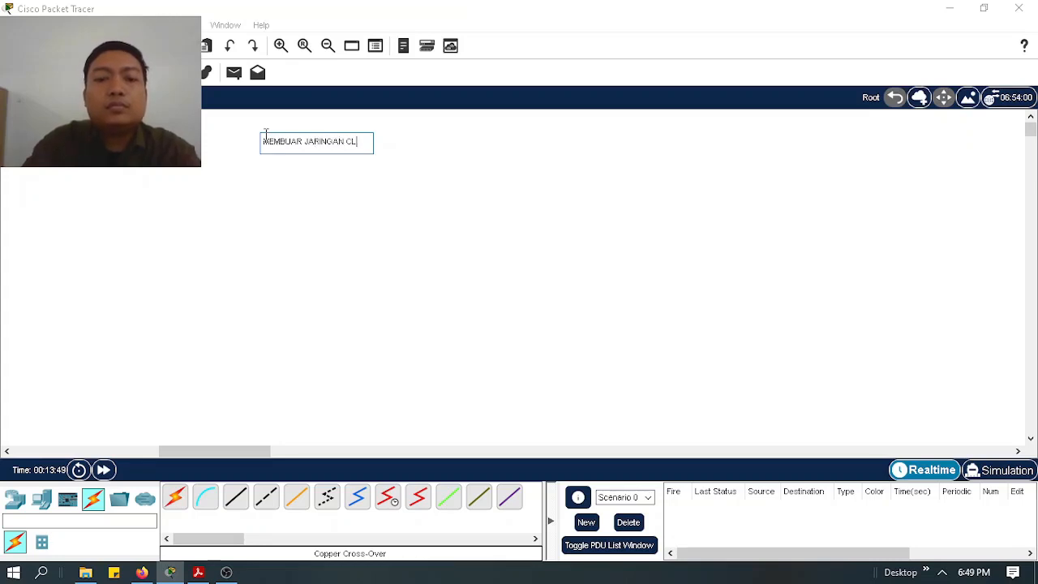
type("IENT SERVER")
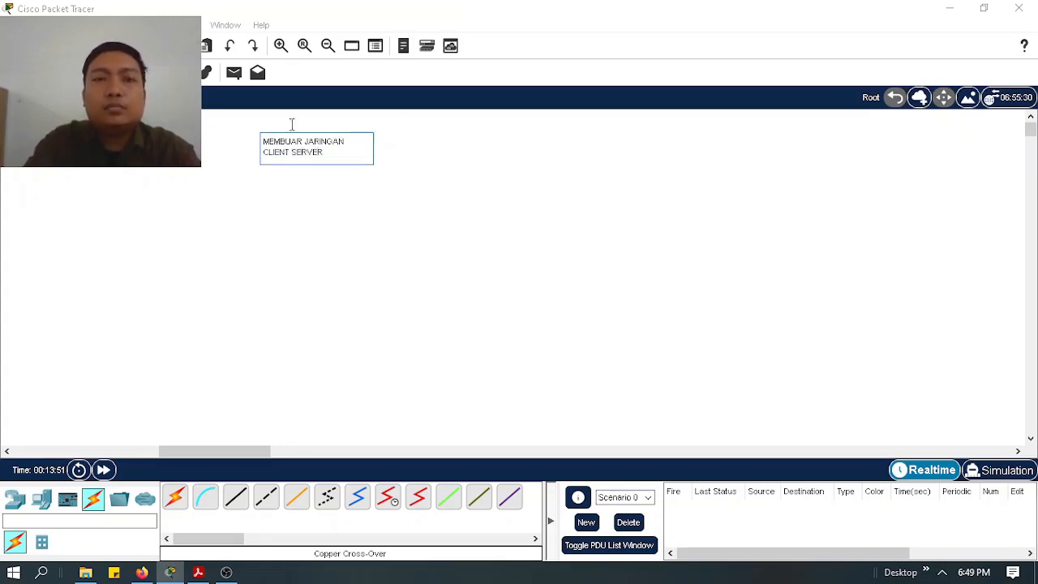
left_click(574, 200)
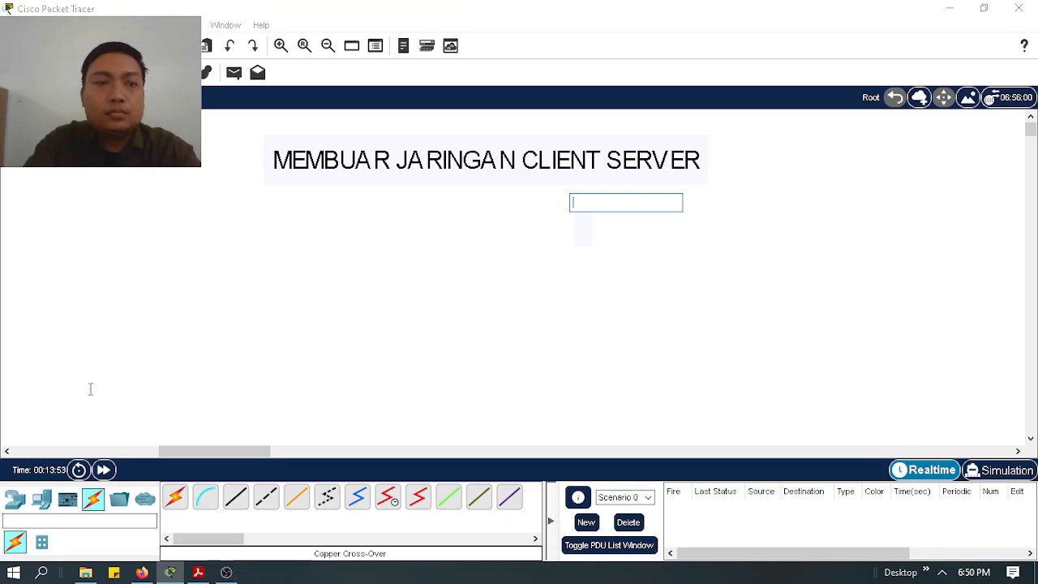
Add a Server-PT end device and position it to the left of the client-server title.
left_click(41, 498)
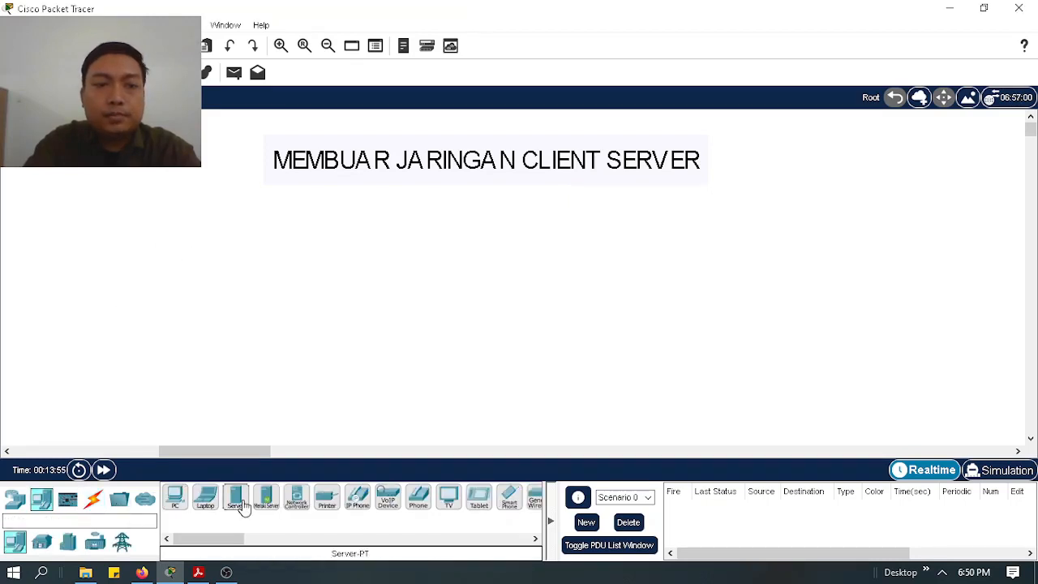
left_click(237, 498)
left_click(274, 231)
left_click_drag(273, 238, 165, 202)
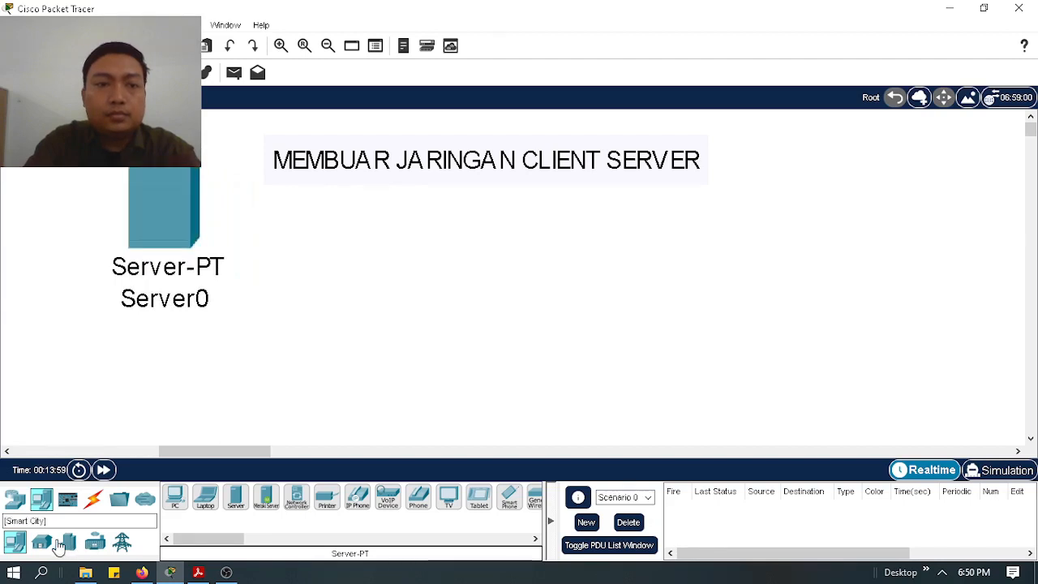
Add a 2960 switch and position it below the client-server title, to the right of the server.
left_click(15, 498)
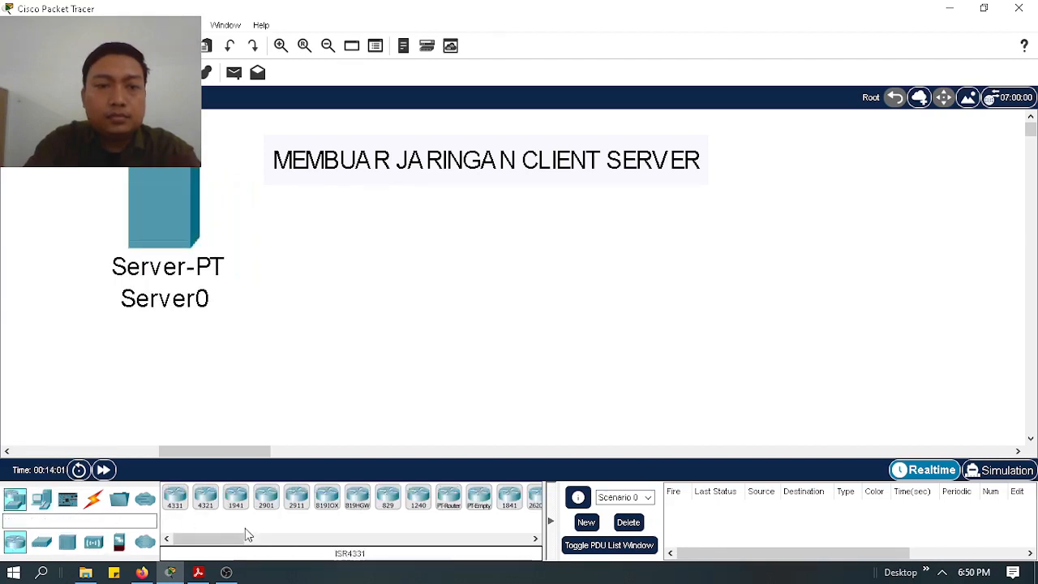
left_click(42, 541)
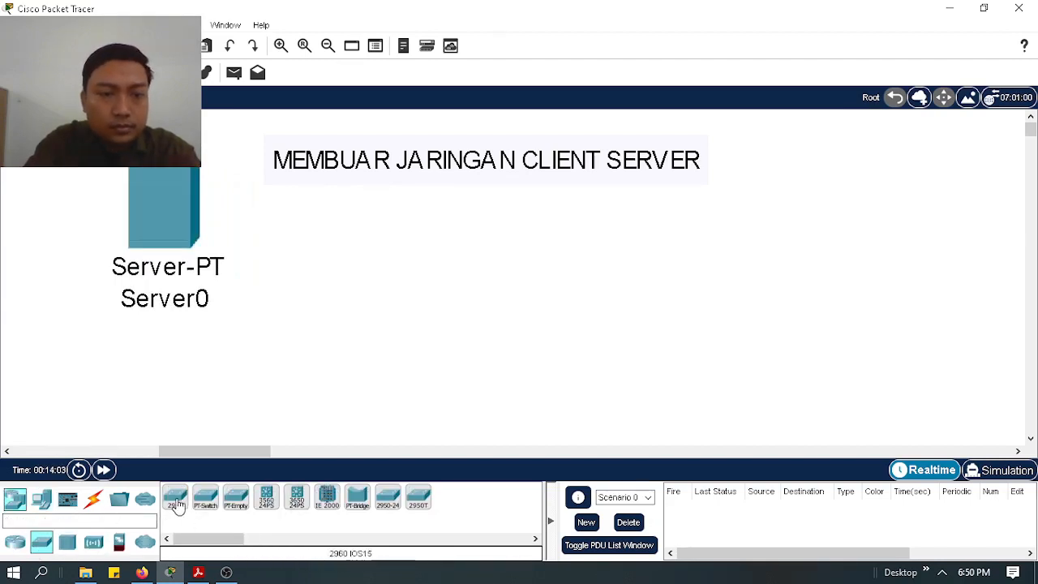
left_click(177, 504)
left_click(474, 273)
left_click_drag(473, 274, 416, 252)
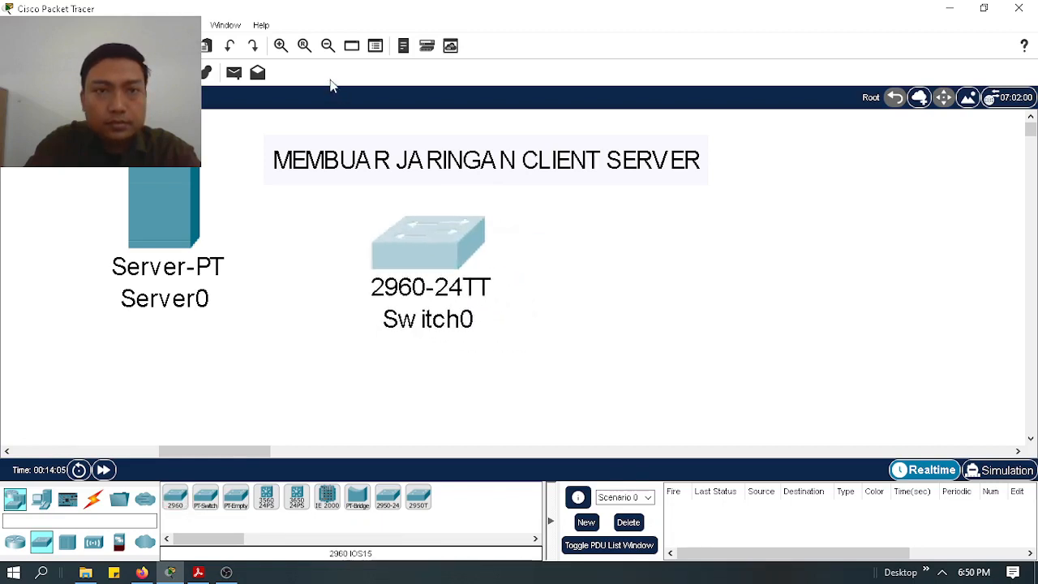
left_click(328, 46)
left_click_drag(359, 452, 287, 439)
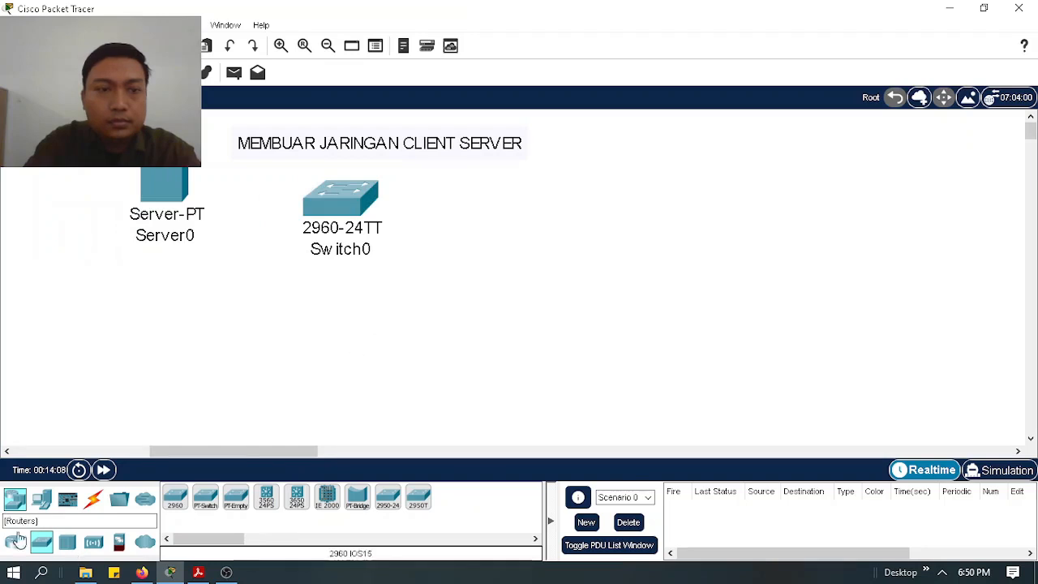
Add two PC end devices side by side in the empty area below and to the right of the switch.
left_click(41, 498)
left_click(175, 497)
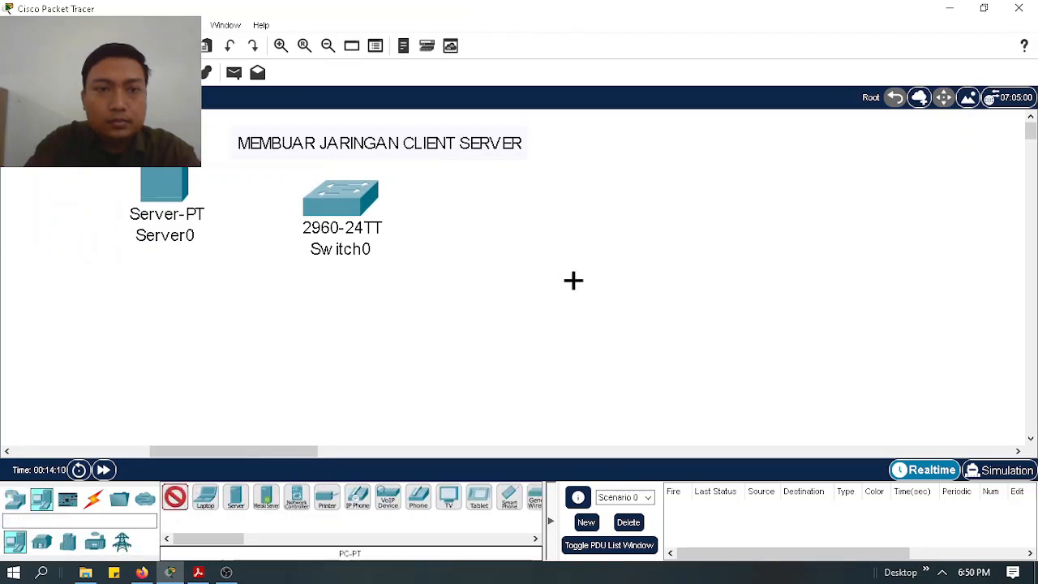
left_click(524, 288)
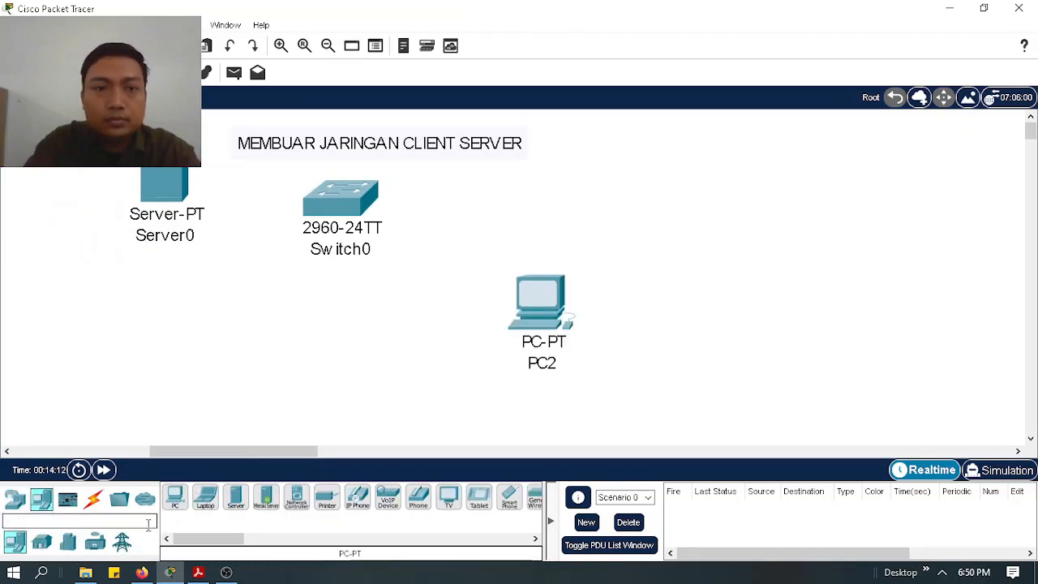
left_click(640, 302)
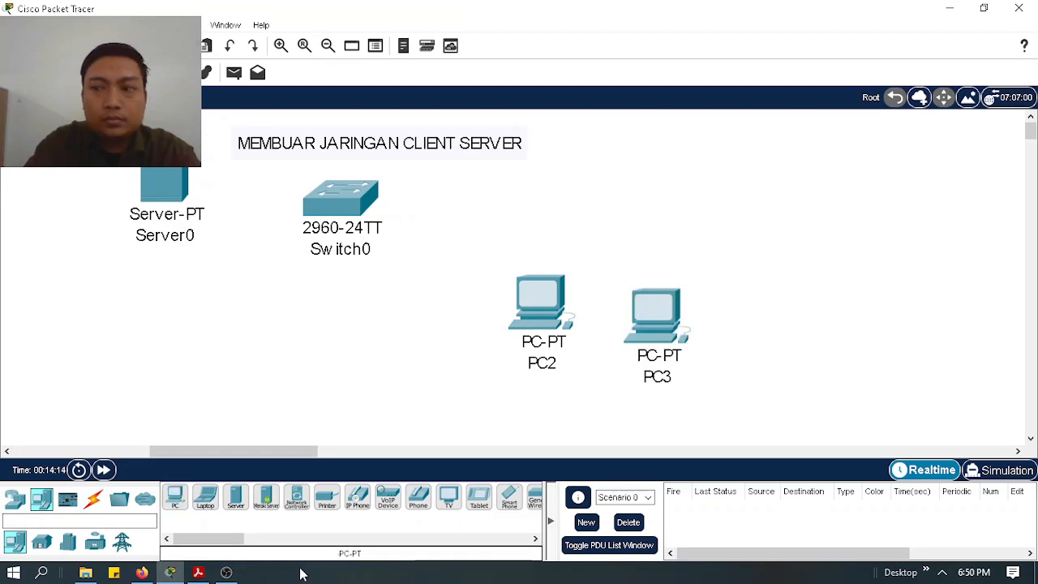
left_click_drag(657, 328, 641, 315)
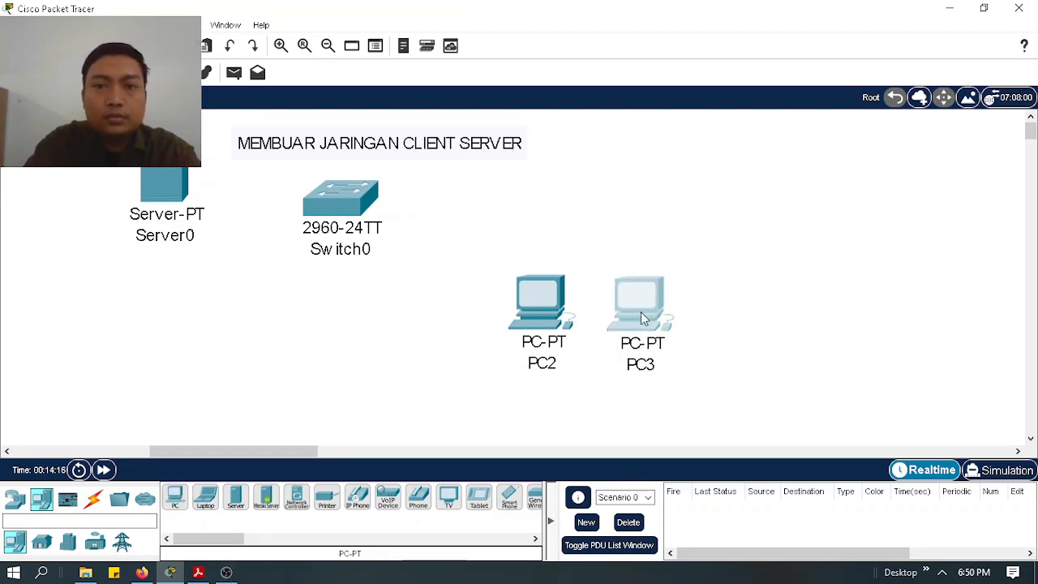
Add two more PCs to the right of PC3 and align them in the same row as the existing client PCs.
left_click(175, 498)
left_click(726, 313)
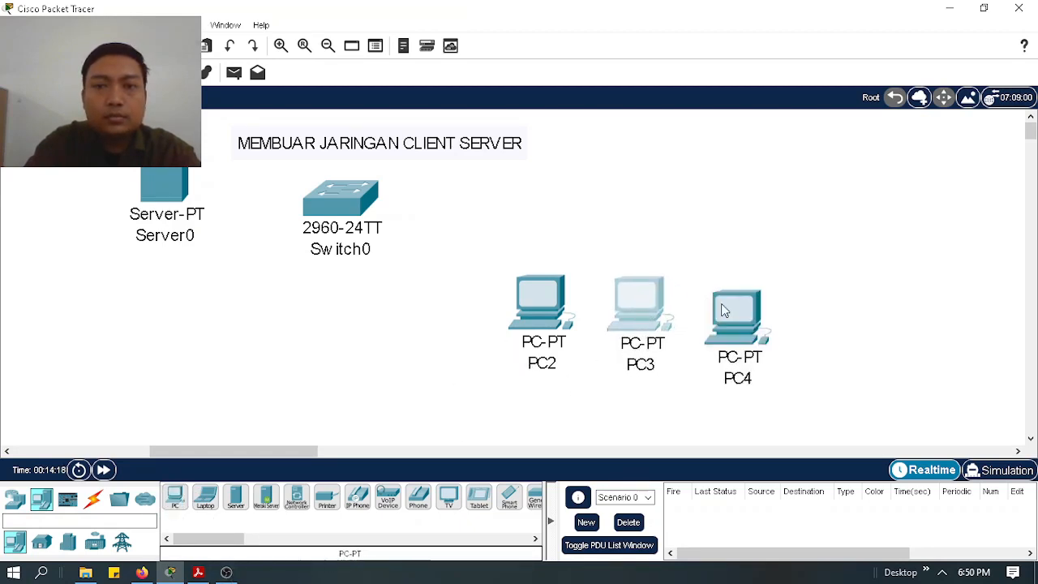
left_click_drag(726, 312, 730, 302)
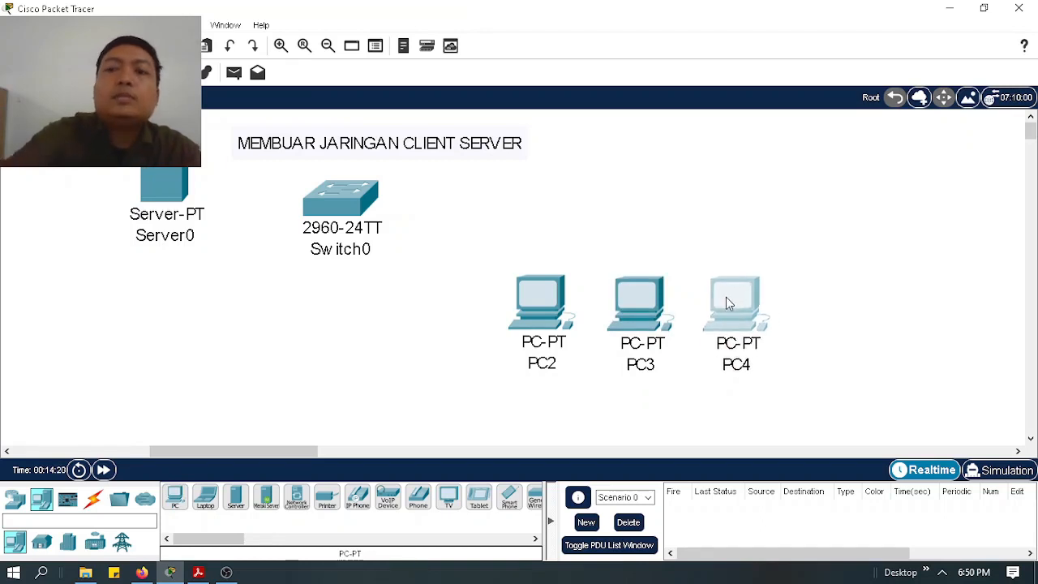
mouse_move(728, 302)
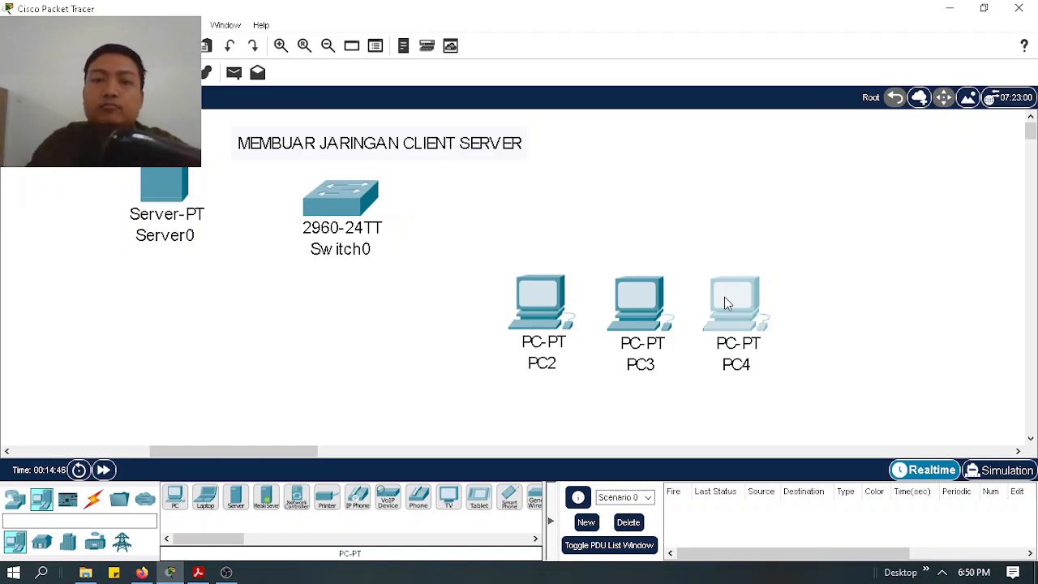
left_click(637, 187)
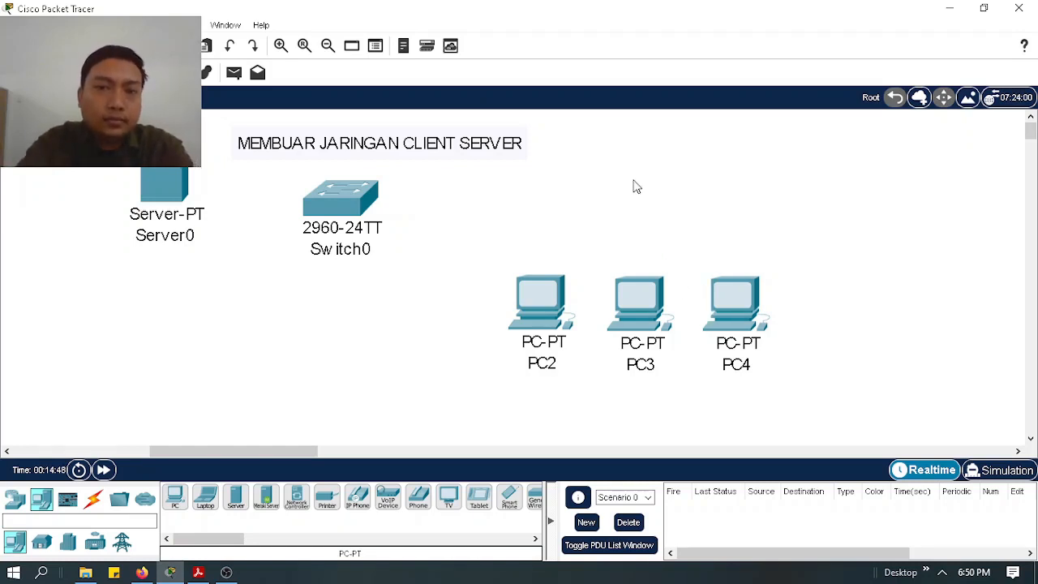
left_click(174, 497)
left_click(867, 307)
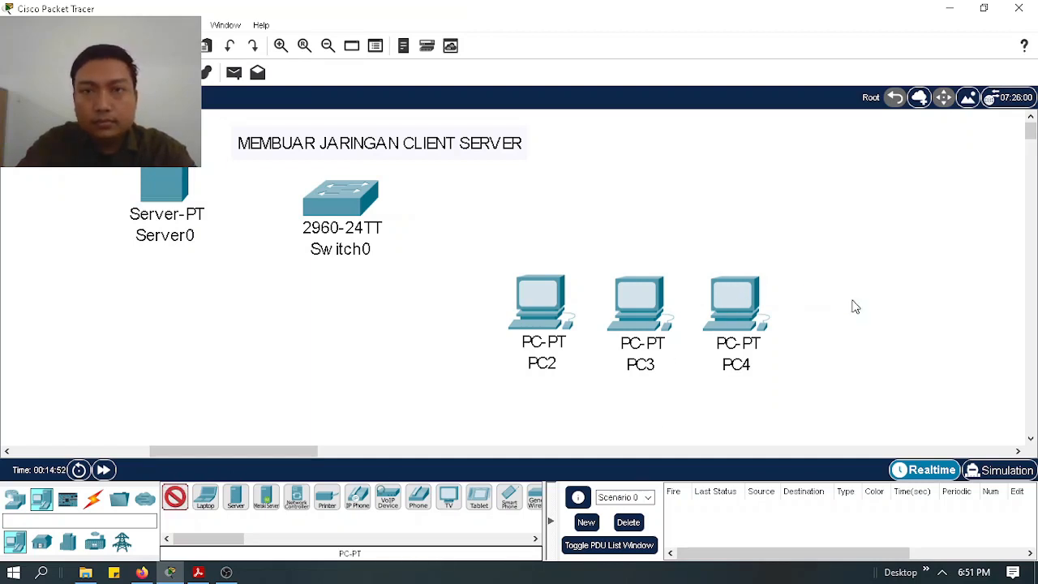
left_click_drag(876, 329, 831, 319)
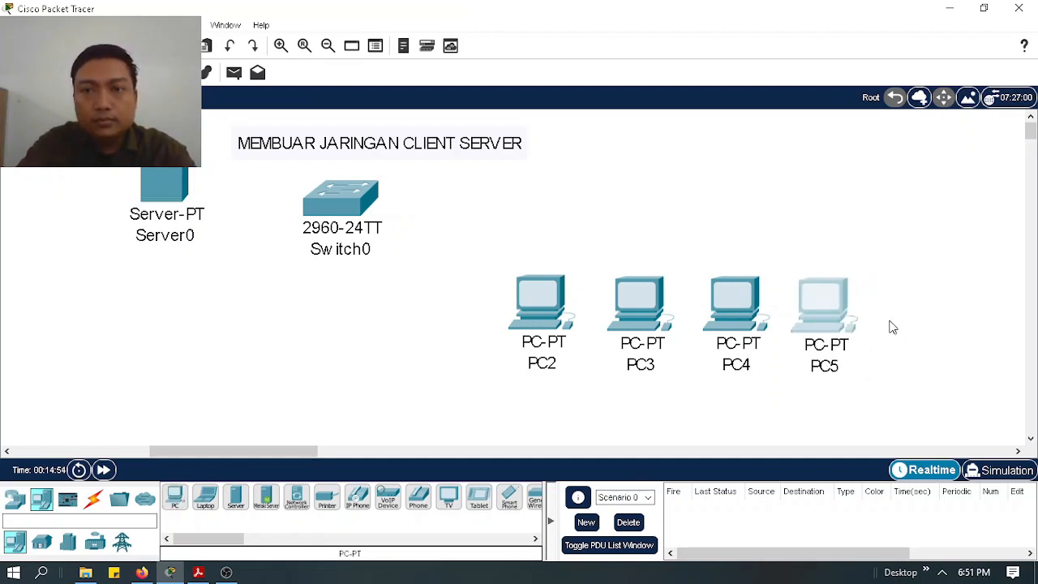
left_click(889, 327)
Connect the switch's FastEthernet0/1 port to the server's FastEthernet0 port with a copper straight-through cable.
left_click(92, 497)
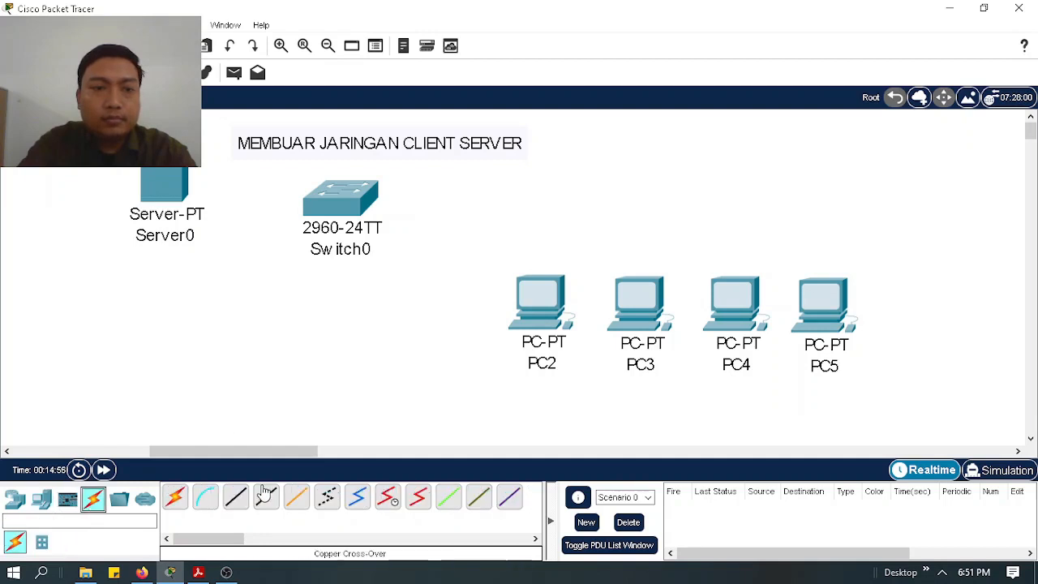
left_click(235, 497)
left_click(363, 202)
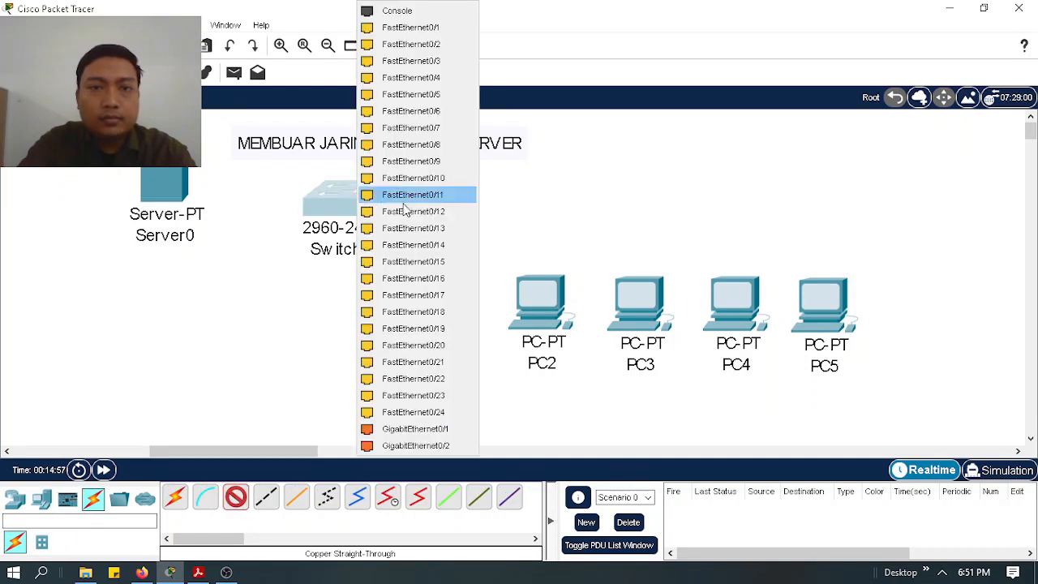
left_click(428, 30)
left_click(167, 180)
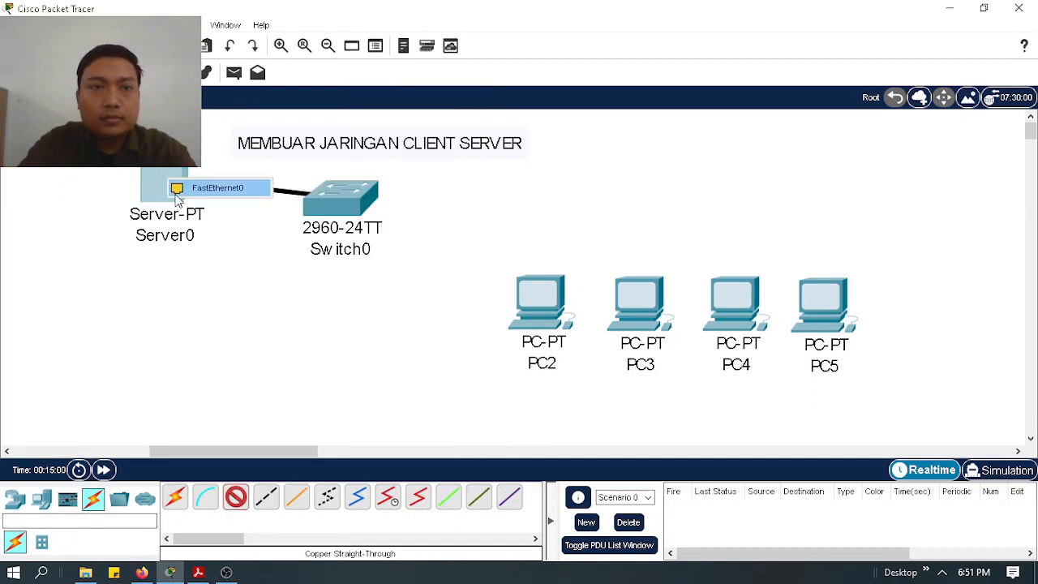
left_click(213, 183)
Connect the switch's FastEthernet0/2 port to PC2's FastEthernet0 port with a copper straight-through cable.
left_click(235, 499)
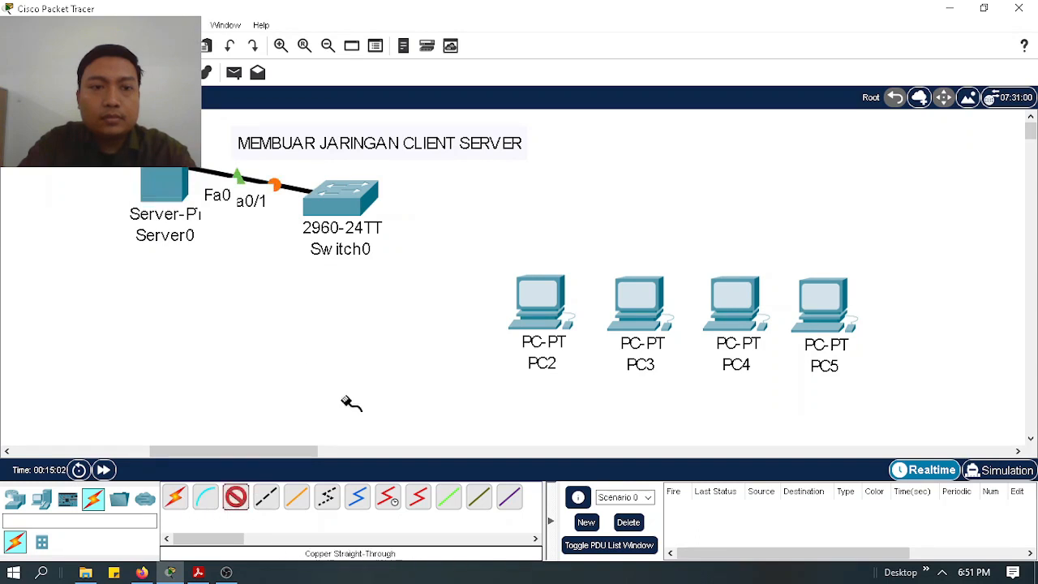
left_click(363, 190)
left_click(432, 44)
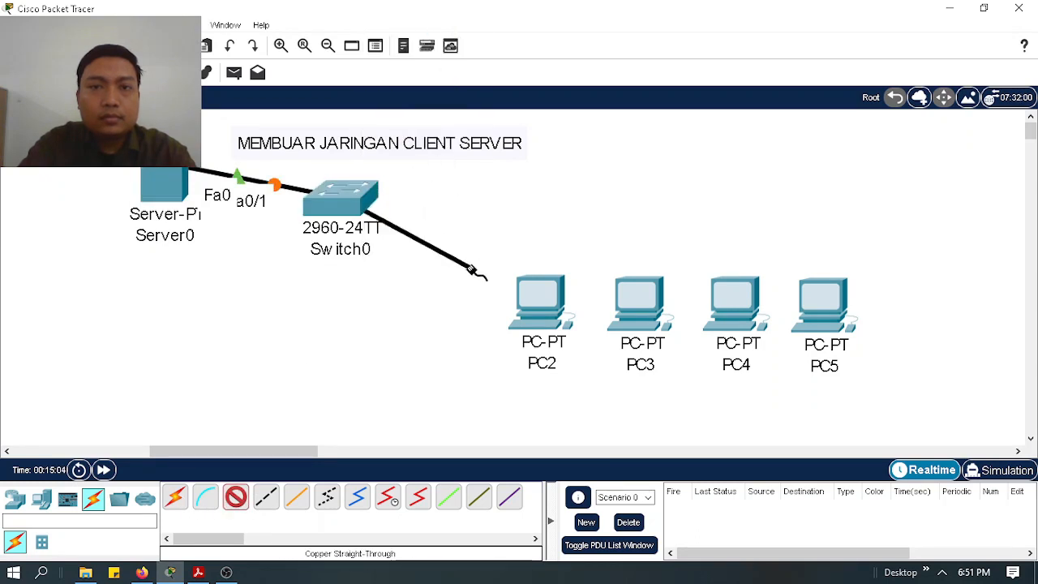
left_click(537, 298)
left_click(578, 358)
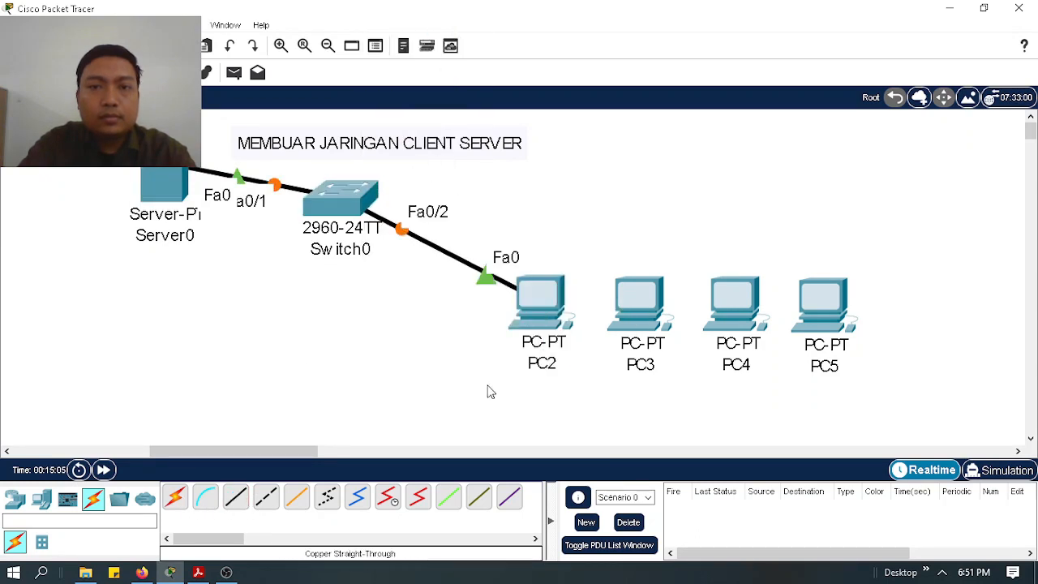
Connect the switch's FastEthernet0/3 port to PC3's FastEthernet0 port with a copper straight-through cable.
left_click(235, 498)
left_click(344, 192)
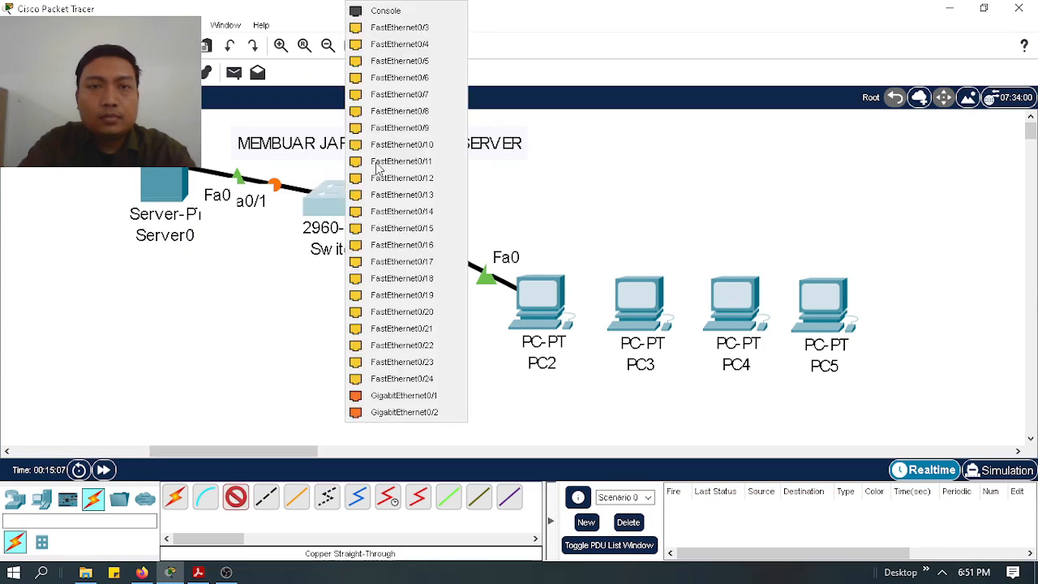
left_click(421, 29)
left_click(625, 305)
left_click(669, 364)
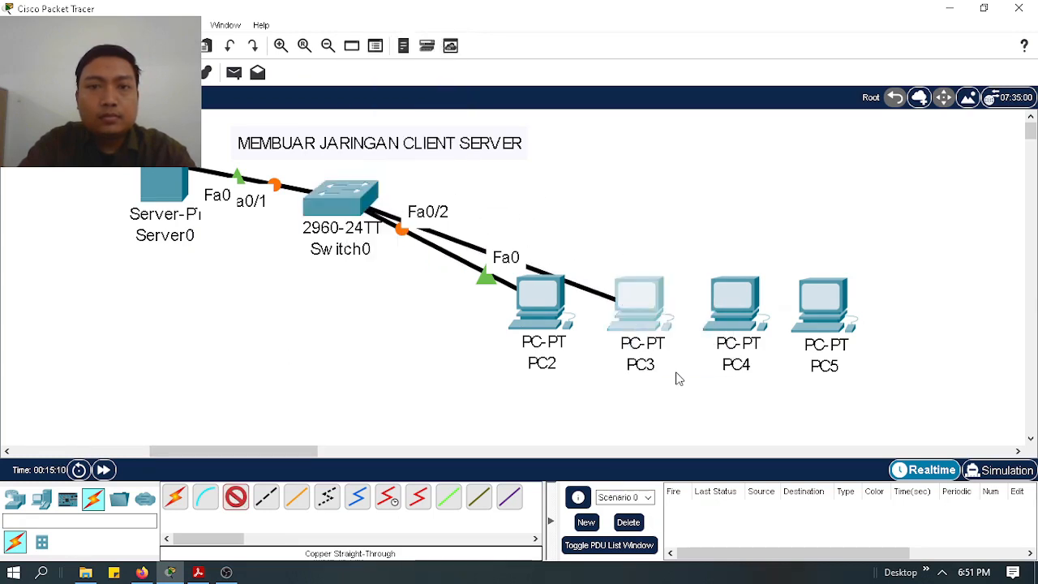
Connect the switch's FastEthernet0/4 port to PC4's FastEthernet0 port with a copper straight-through cable.
left_click(235, 498)
left_click(357, 185)
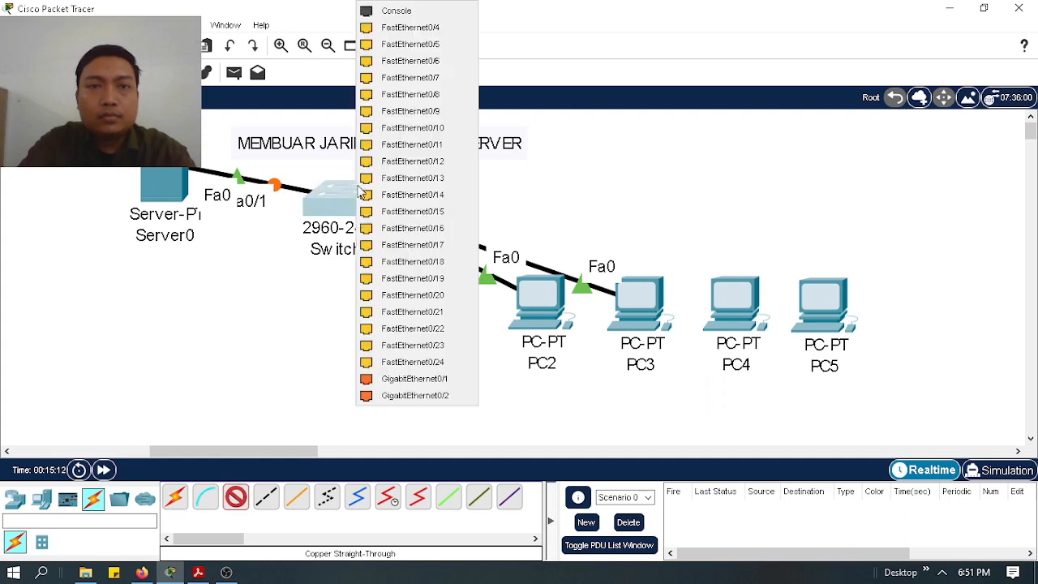
left_click(454, 31)
left_click(735, 301)
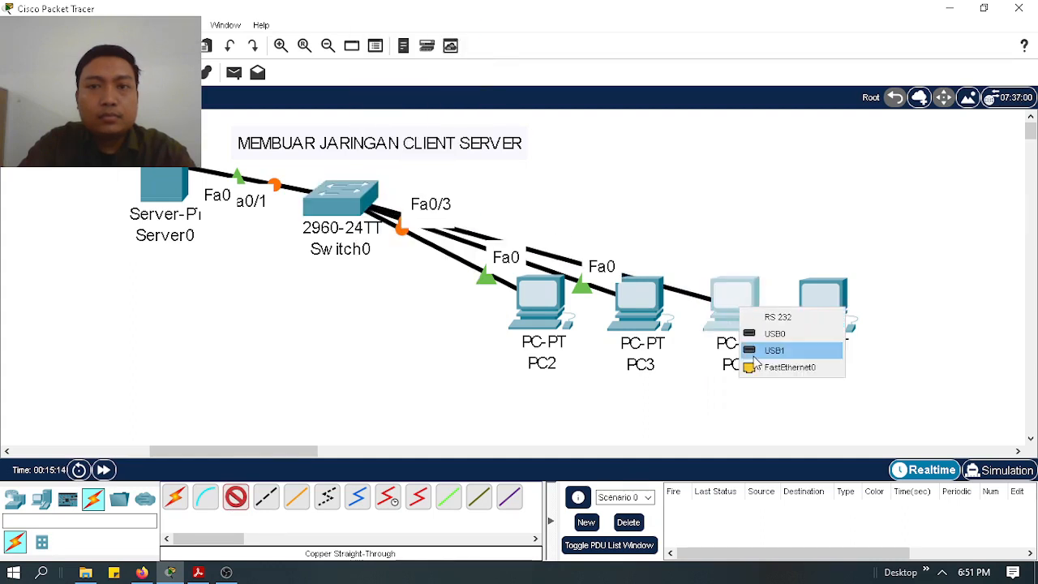
left_click(776, 365)
Connect the switch's FastEthernet0/5 port to PC5's FastEthernet0 port with a copper straight-through cable.
left_click(236, 497)
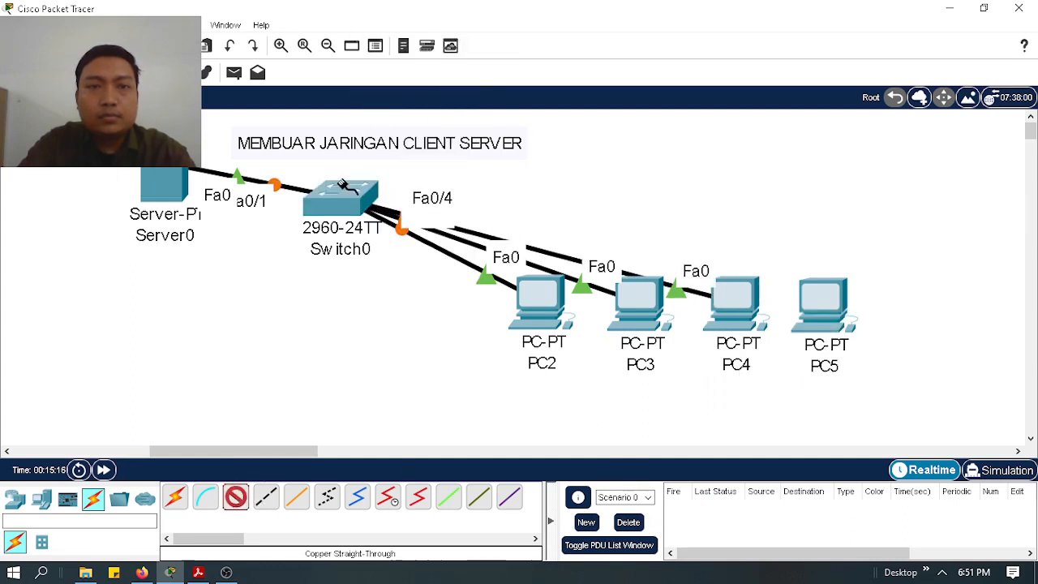
left_click(344, 187)
left_click(438, 213)
left_click(831, 315)
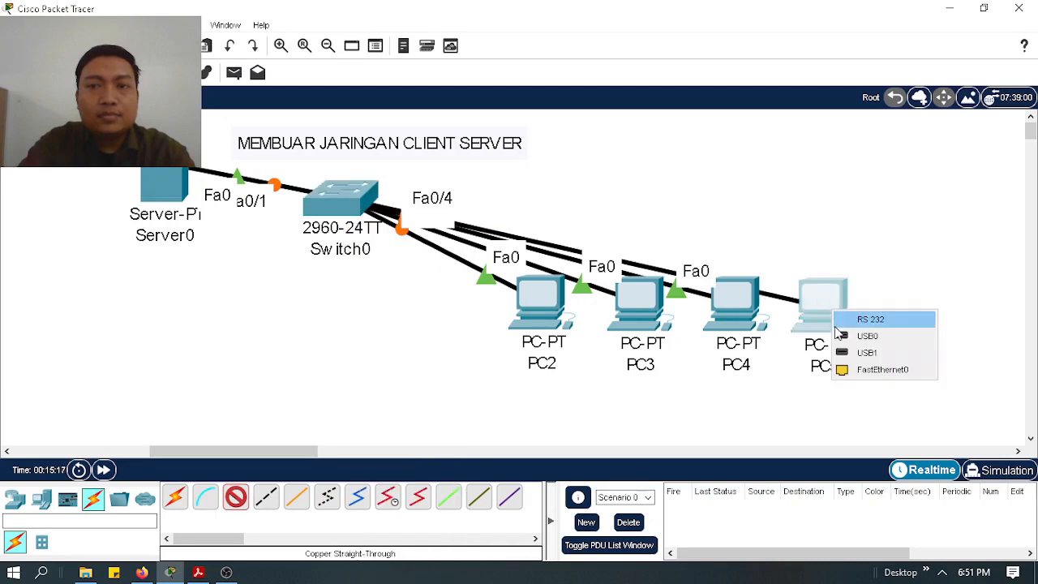
left_click(884, 368)
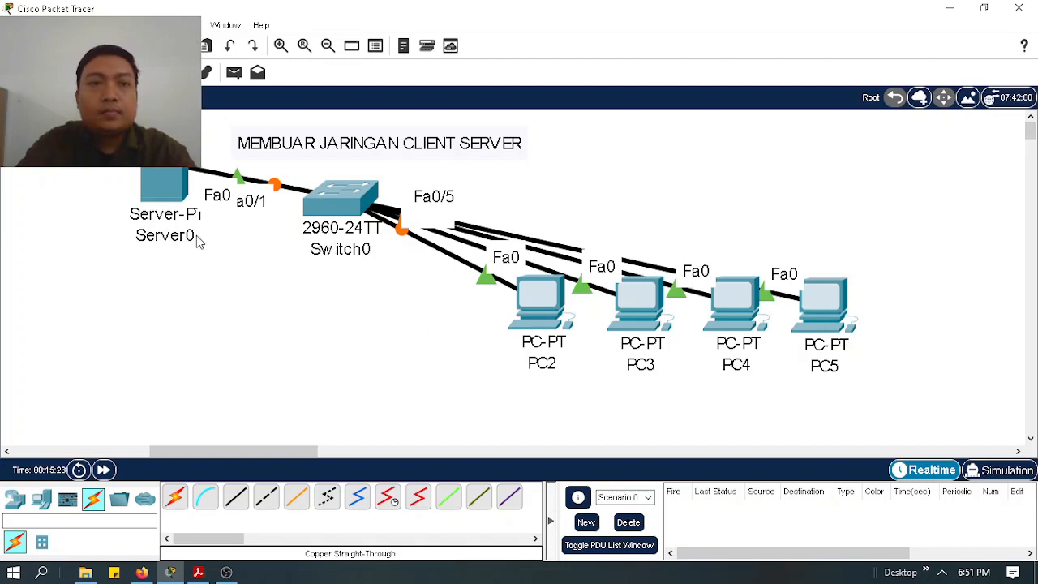
Give Server0 the static IPv4 address 192.168.10.1 with subnet mask 255.255.255.0, then close its settings.
left_click(177, 173)
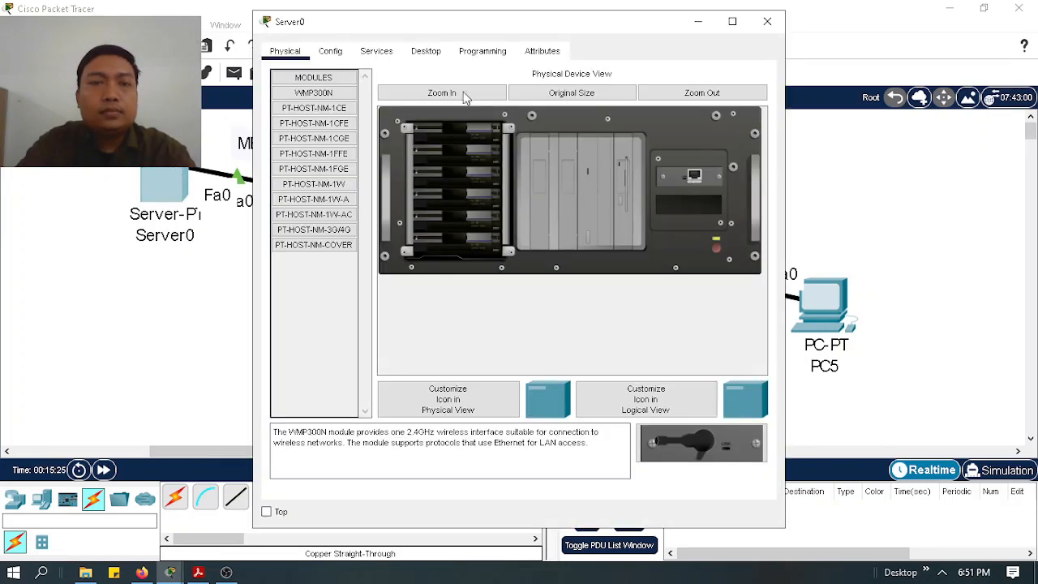
left_click(331, 53)
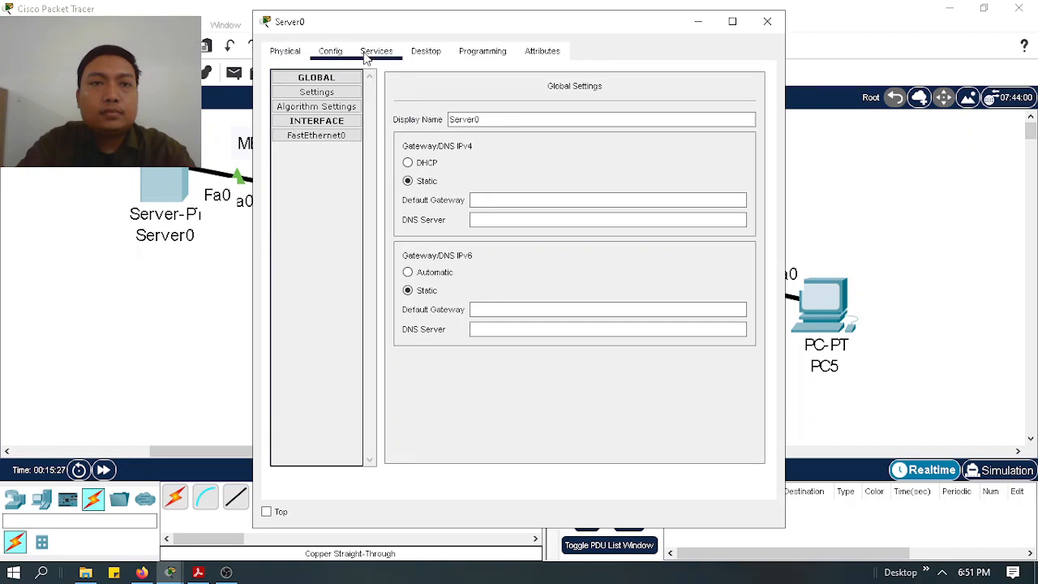
left_click(426, 51)
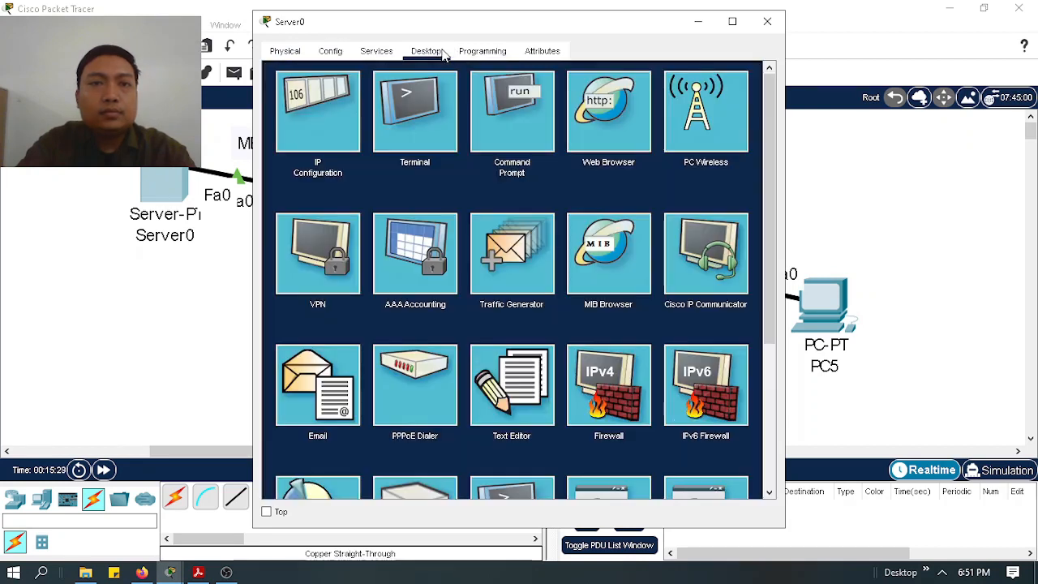
left_click(324, 113)
left_click(481, 139)
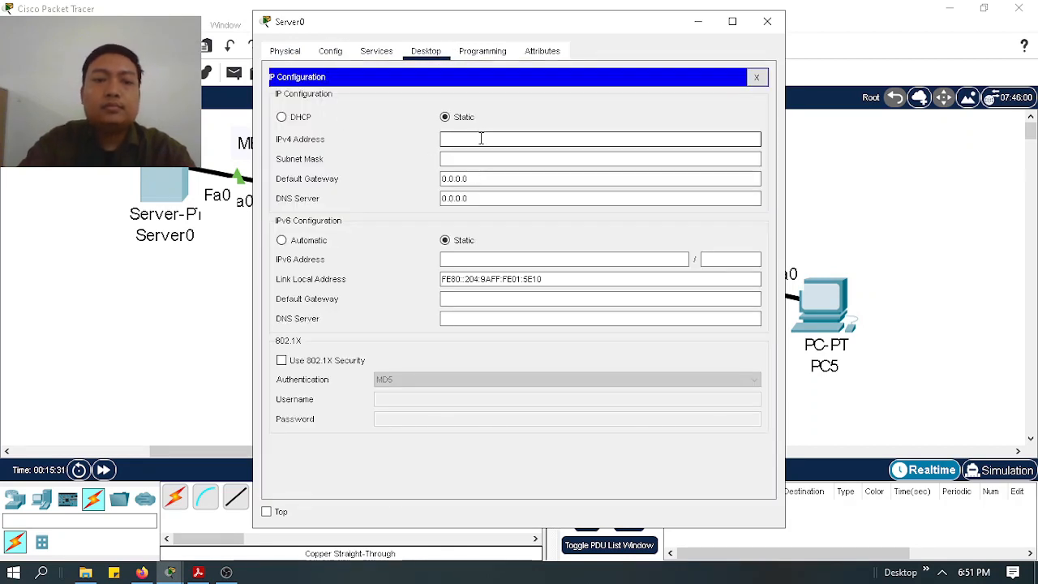
type("192.16")
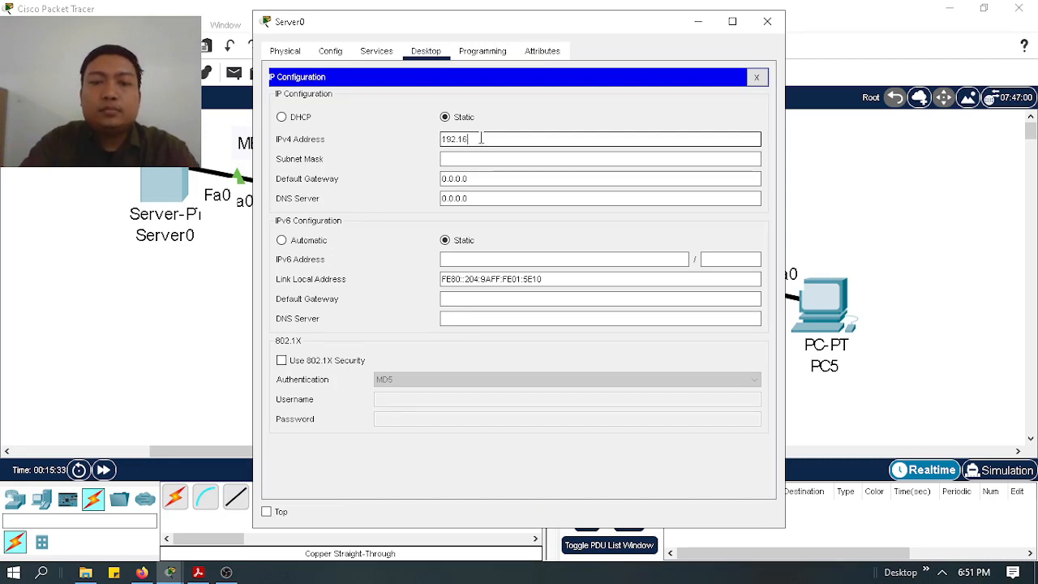
type("8.10.1")
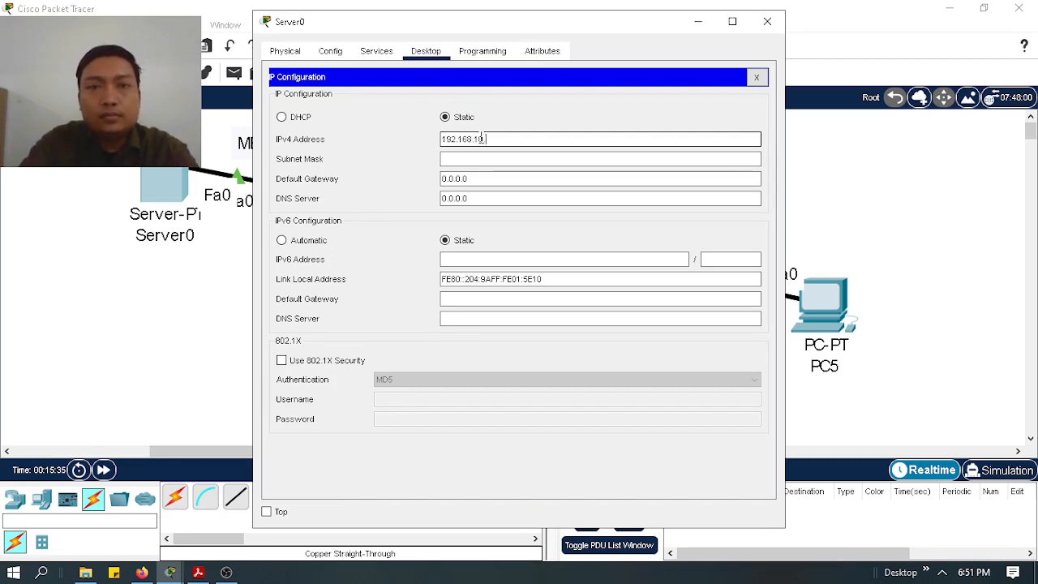
left_click(487, 159)
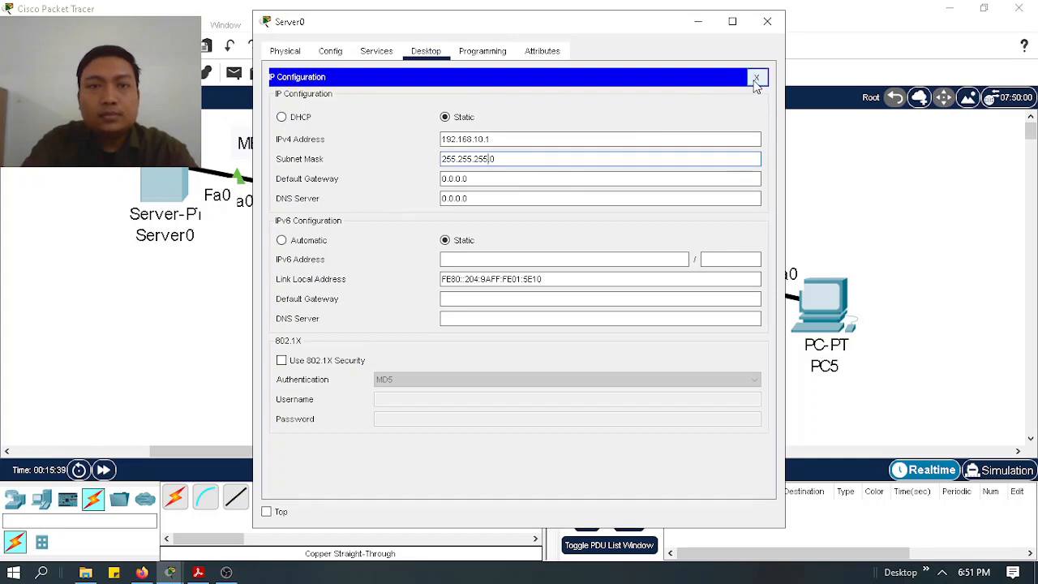
left_click(756, 78)
left_click(767, 21)
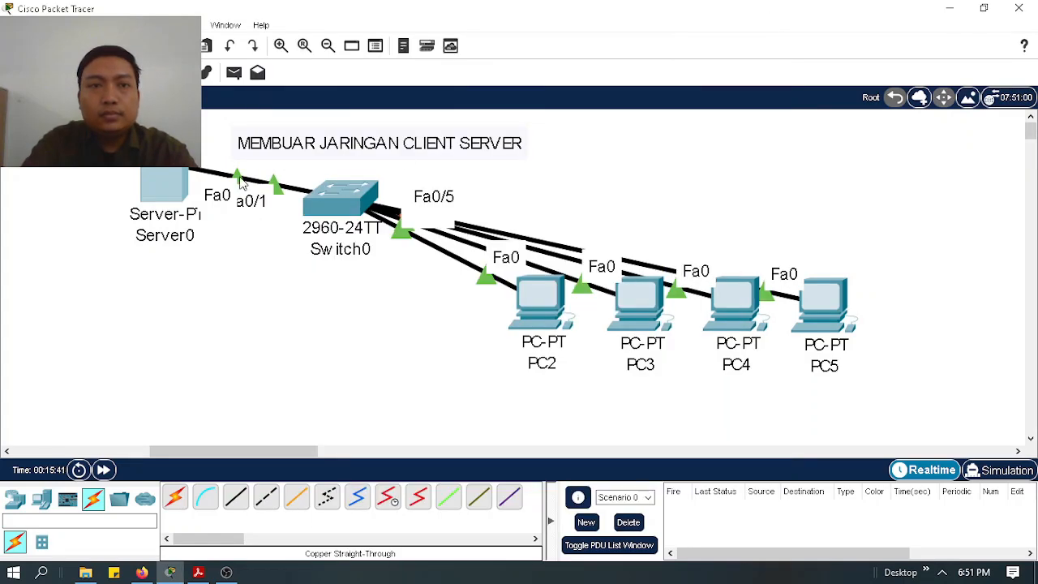
Try enabling the DNS service on Server0 and starting a resource record name.
left_click(166, 174)
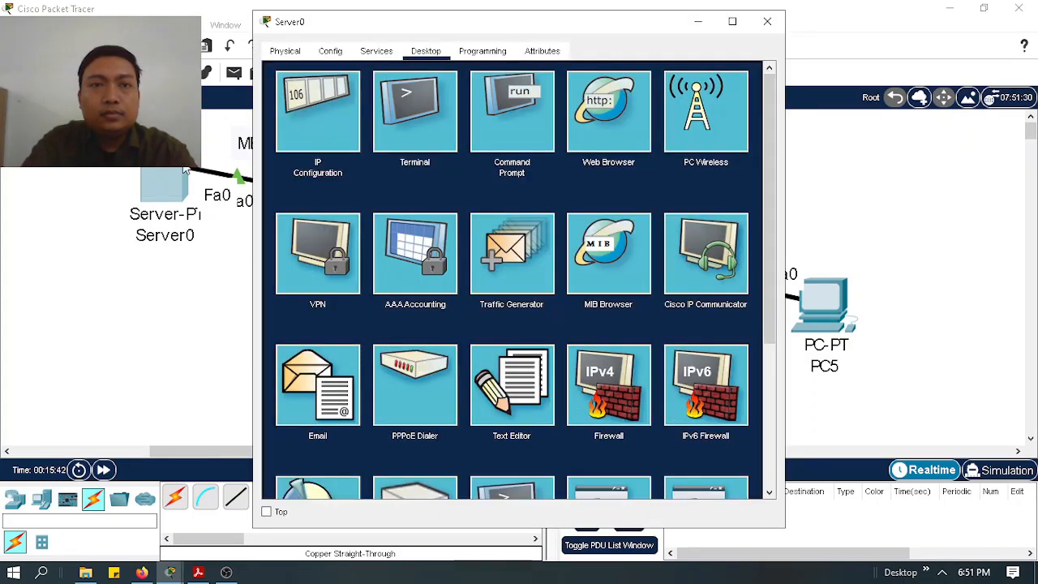
left_click(376, 51)
left_click(333, 151)
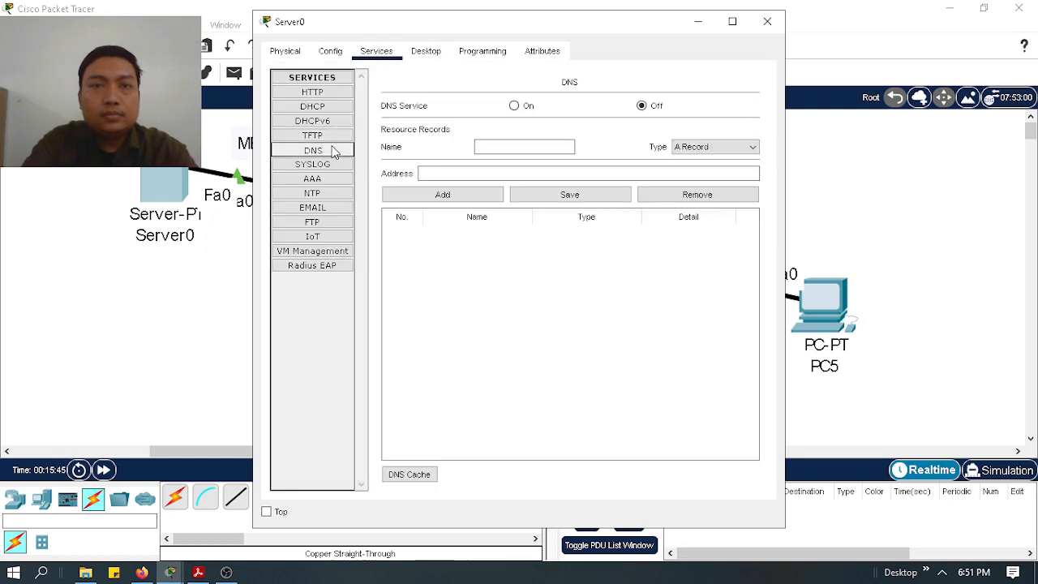
left_click(515, 108)
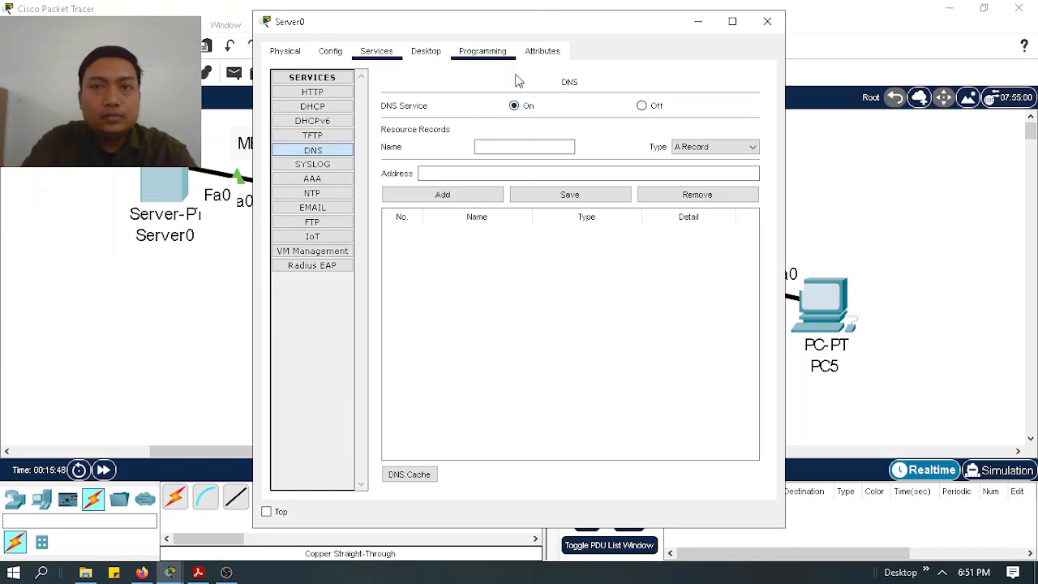
left_click(503, 151)
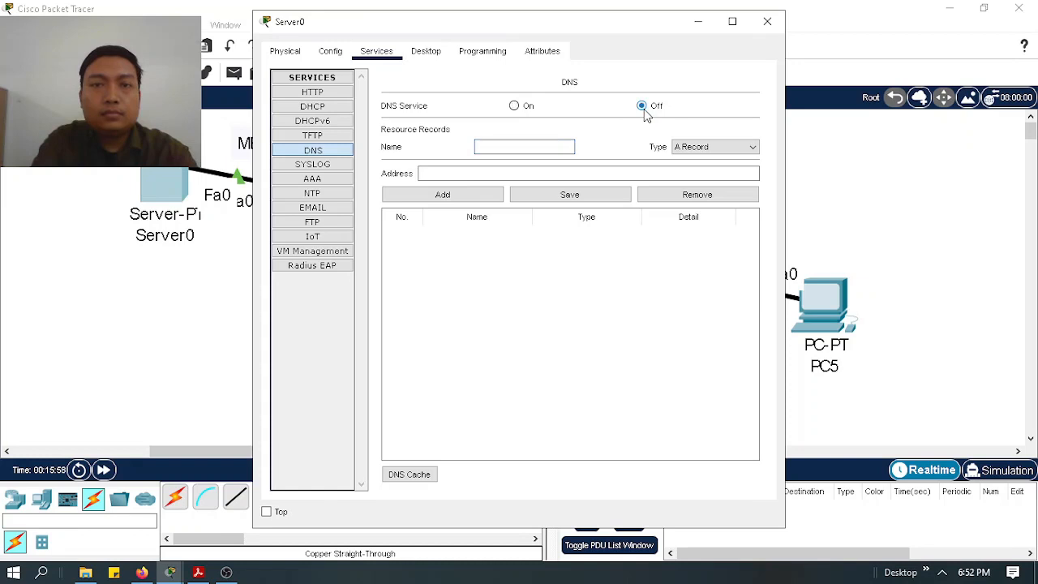
Turn on the DNS service and the FastEthernet0 DHCP service on Server0.
left_click(525, 109)
left_click(316, 95)
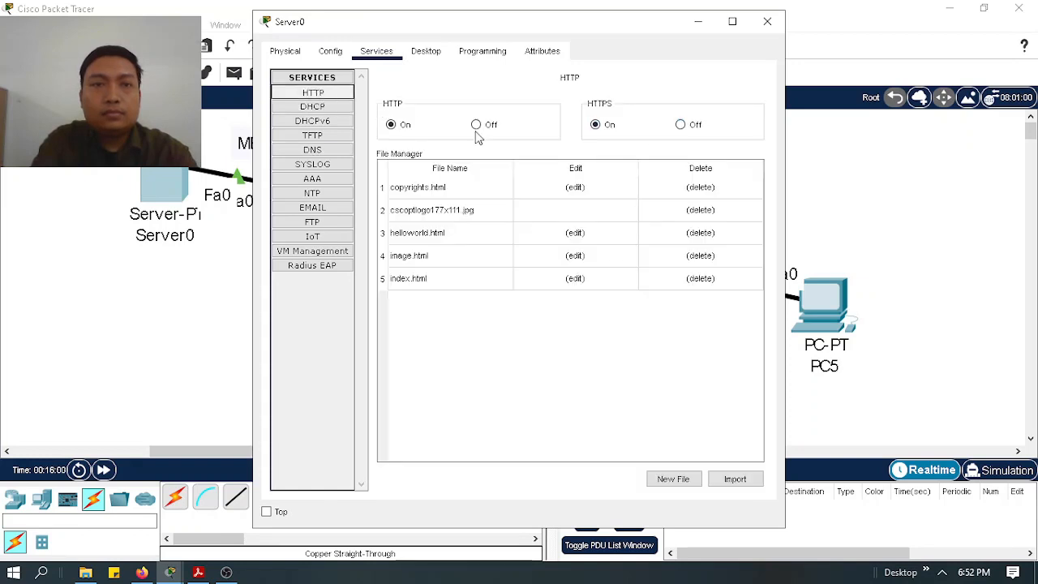
left_click(324, 108)
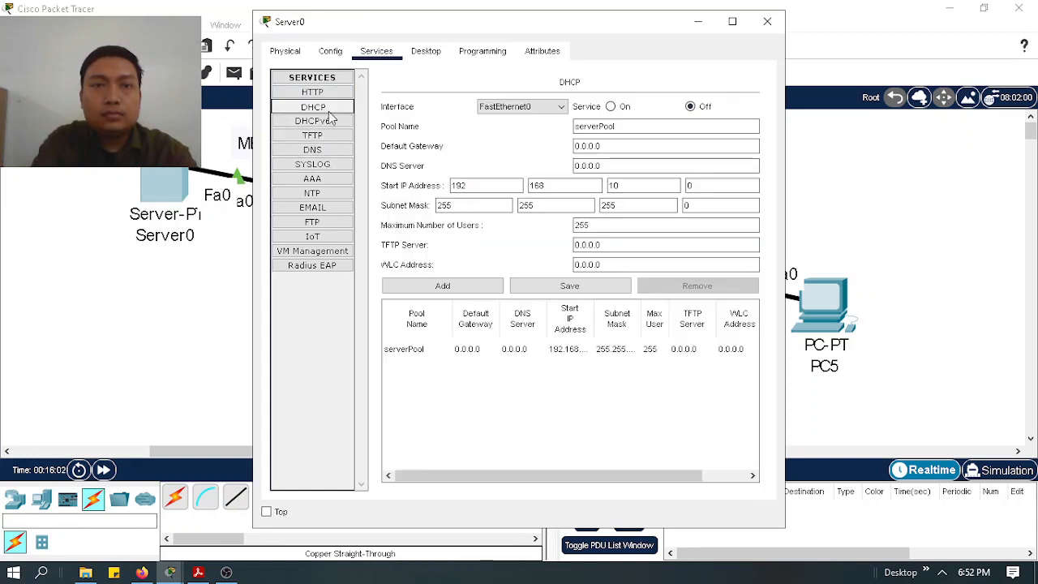
left_click(610, 106)
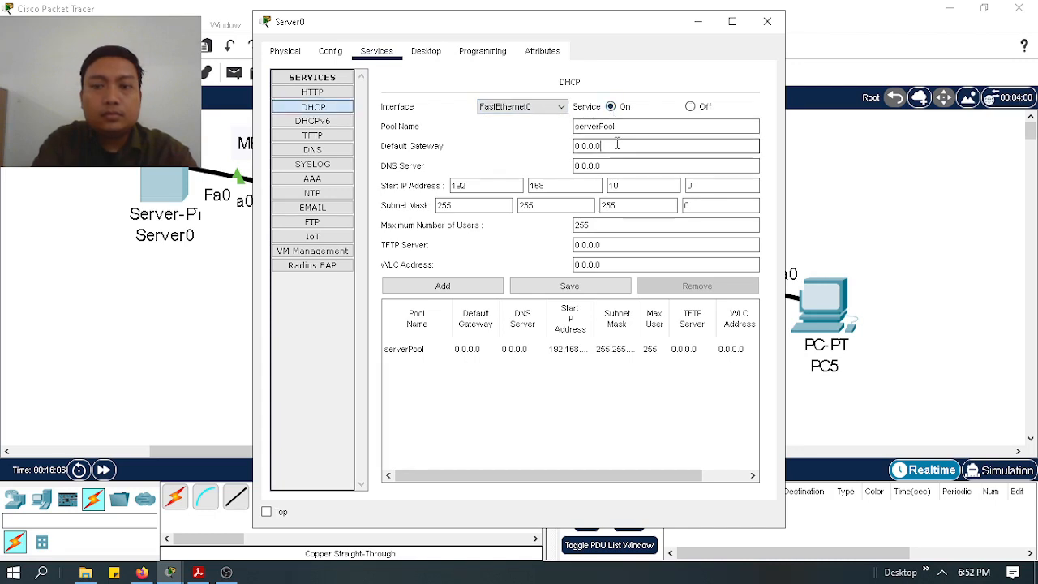
Set both the default gateway and the DNS server of the serverPool DHCP pool to 192.168.10.1.
key("BackSpace")
key("BackSpace")
key("BackSpace")
key("BackSpace")
key("BackSpace")
type("192")
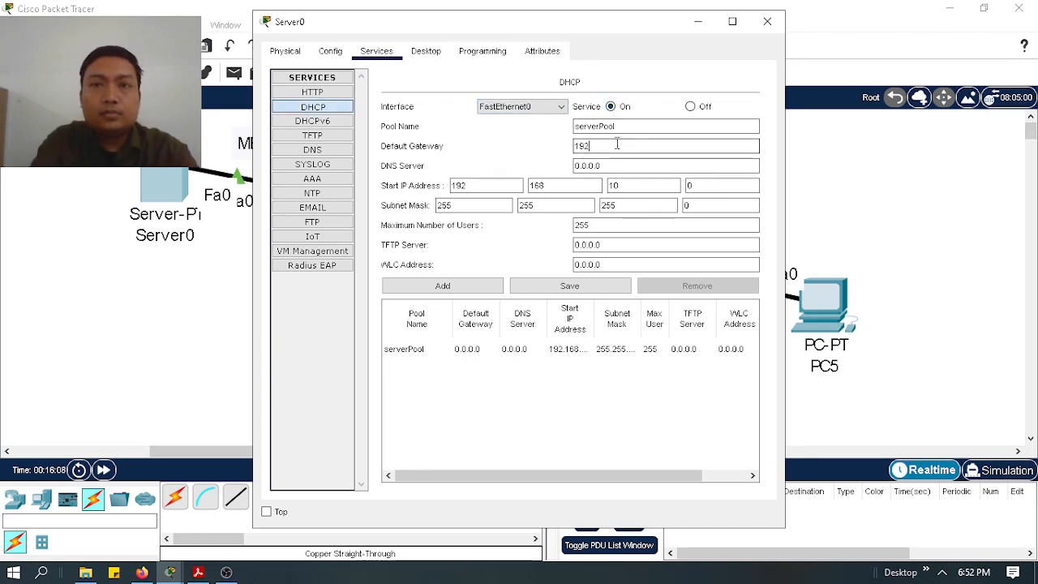
type(".168.1")
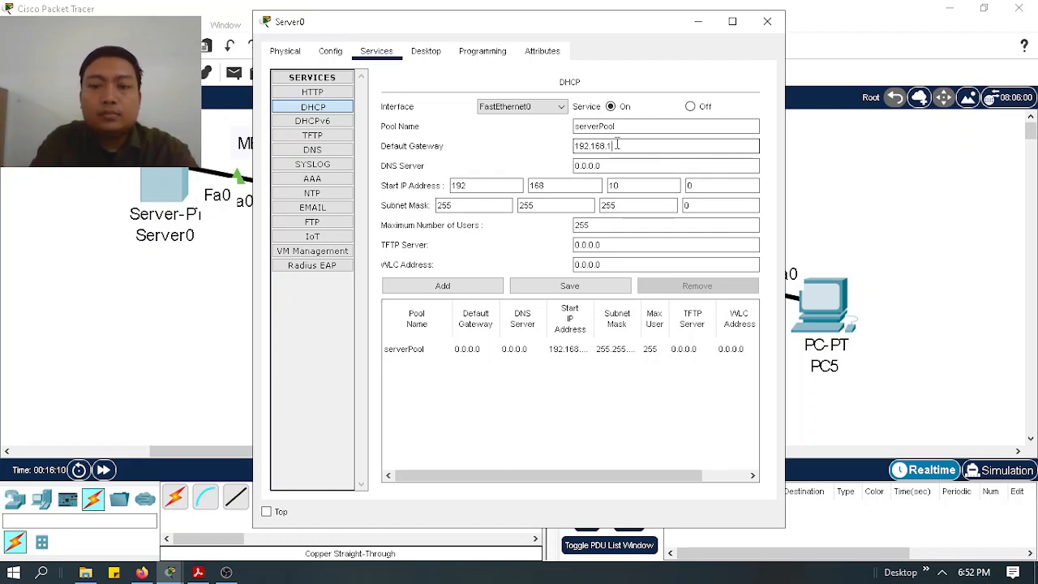
type("0.1")
left_click_drag(621, 167, 540, 158)
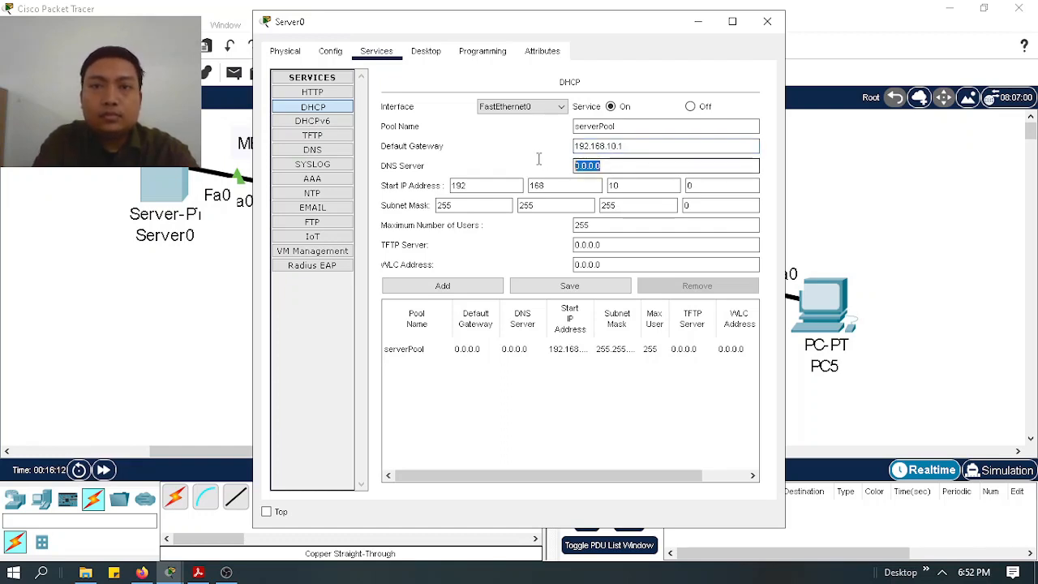
type("192.168.10.1")
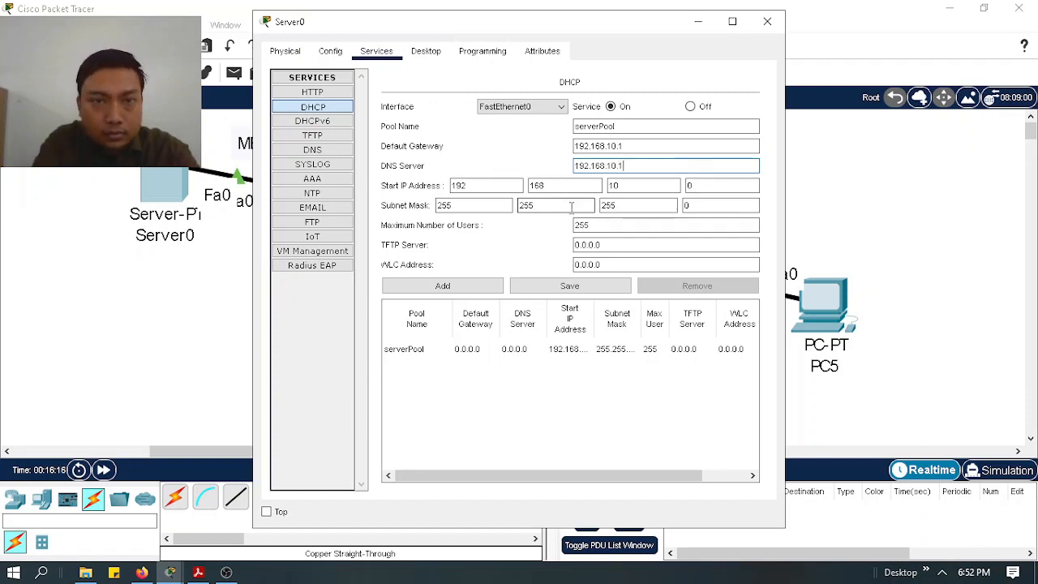
Set the serverPool start IP address to 192.168.10.10 and its maximum number of users to 25, then save the pool.
left_click(705, 184)
key("BackSpace")
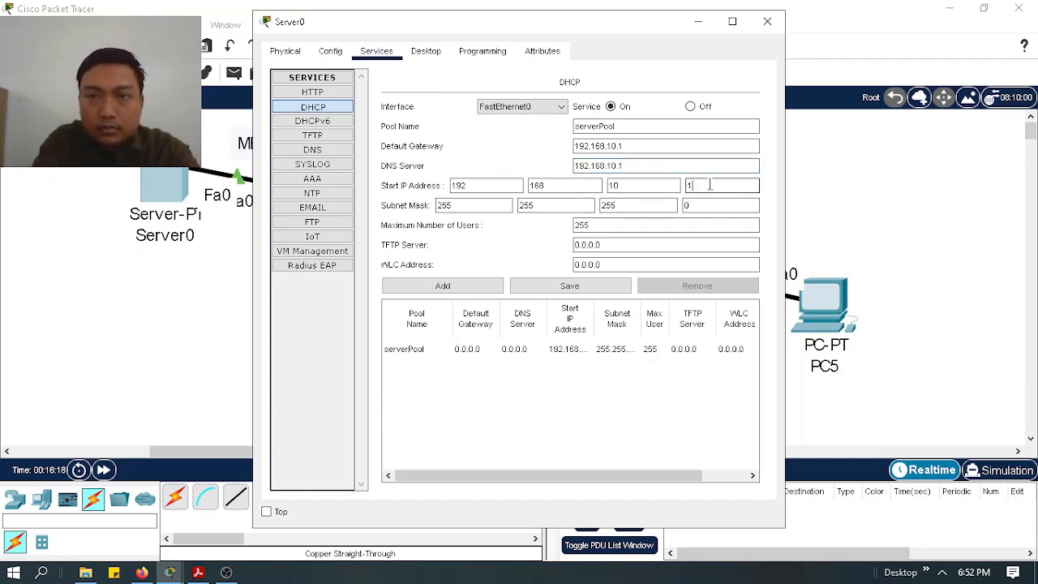
type("10")
left_click(584, 244)
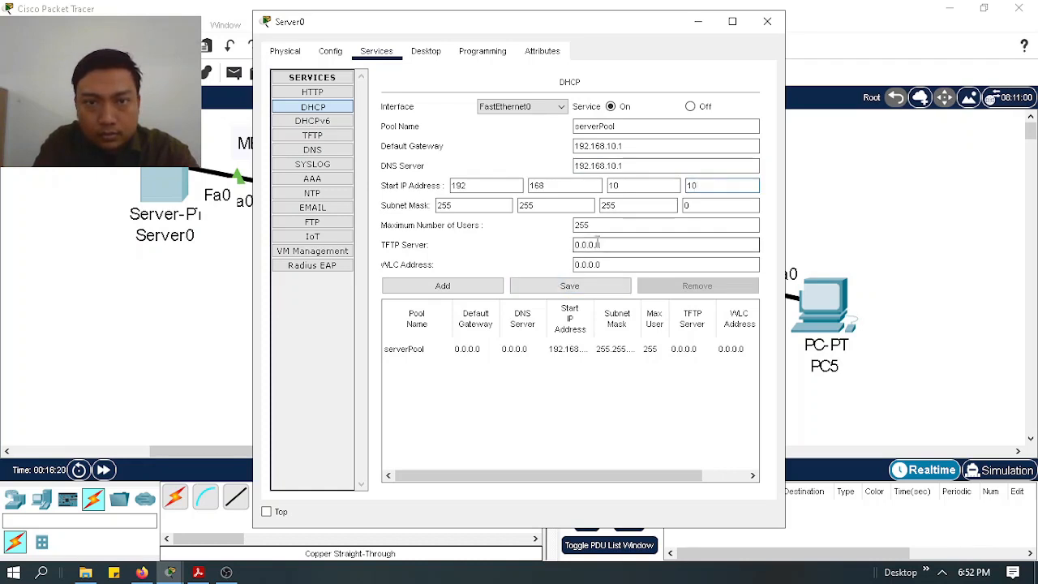
left_click(609, 226)
key("BackSpace")
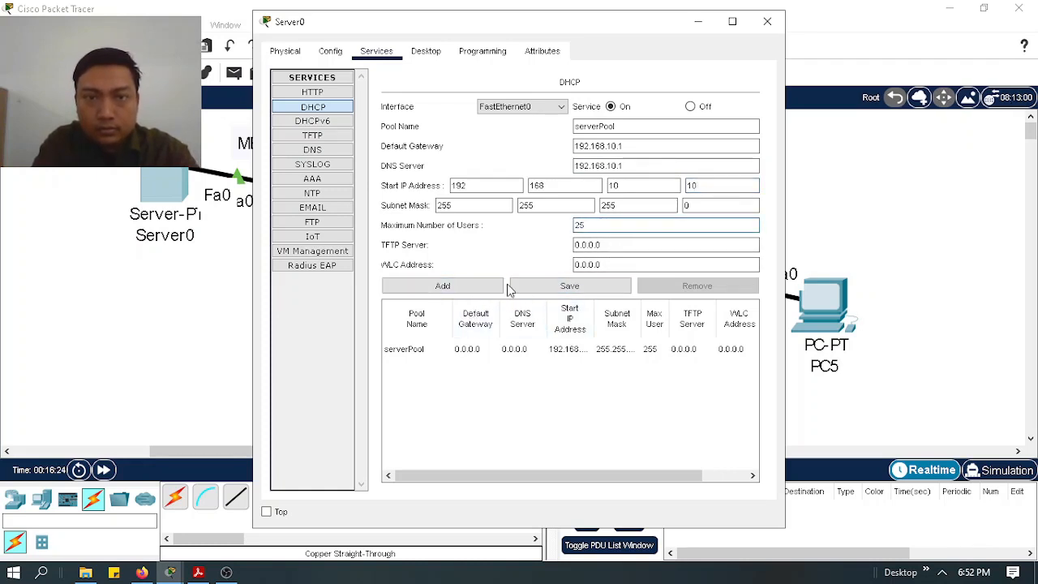
left_click(531, 287)
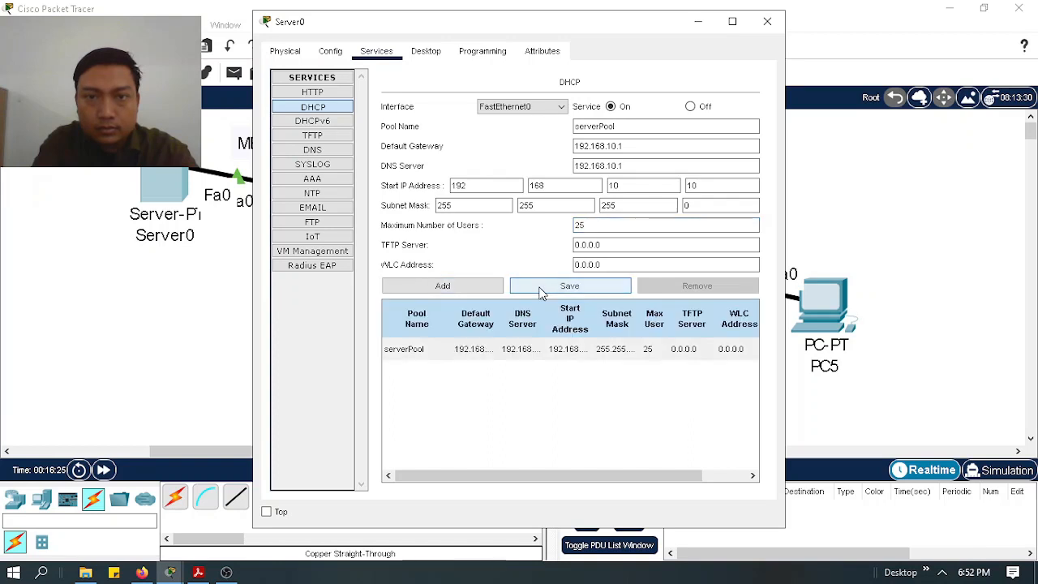
left_click(477, 289)
left_click(558, 300)
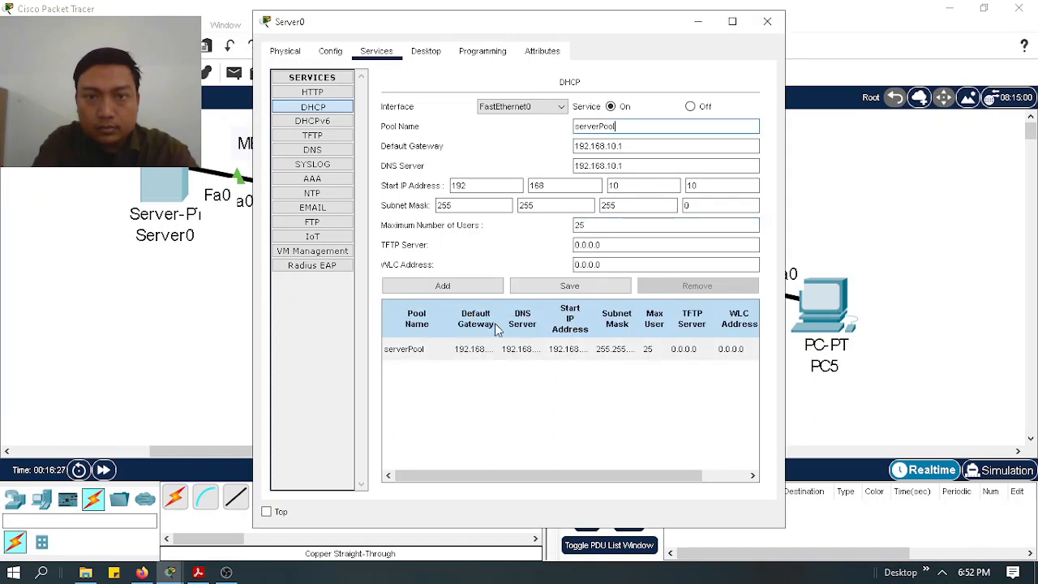
Close and reopen Server0's DHCP settings, widen the window to check the saved pool's addresses in full, and close it.
left_click(792, 354)
left_click(736, 10)
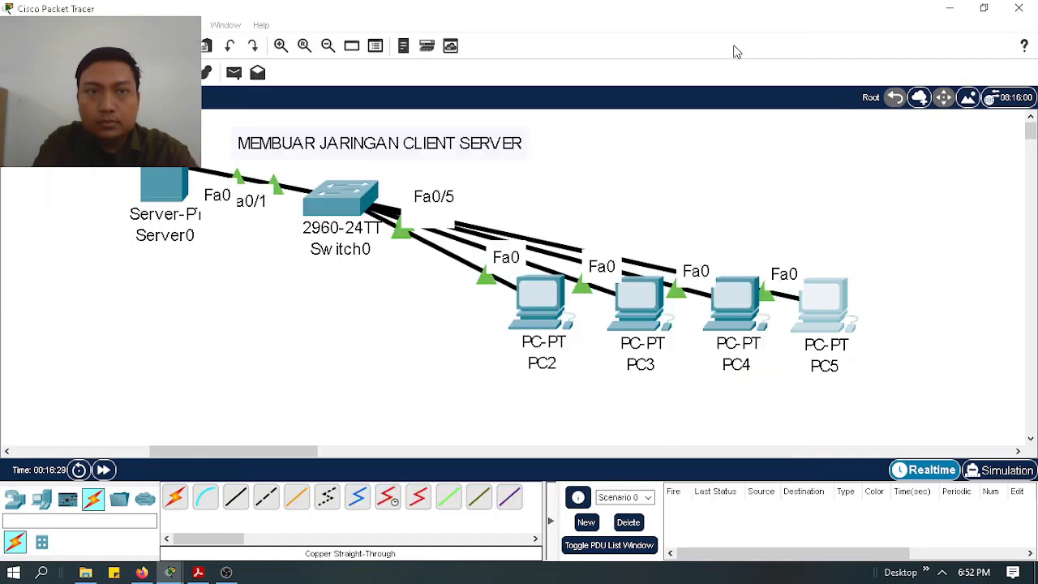
left_click(161, 181)
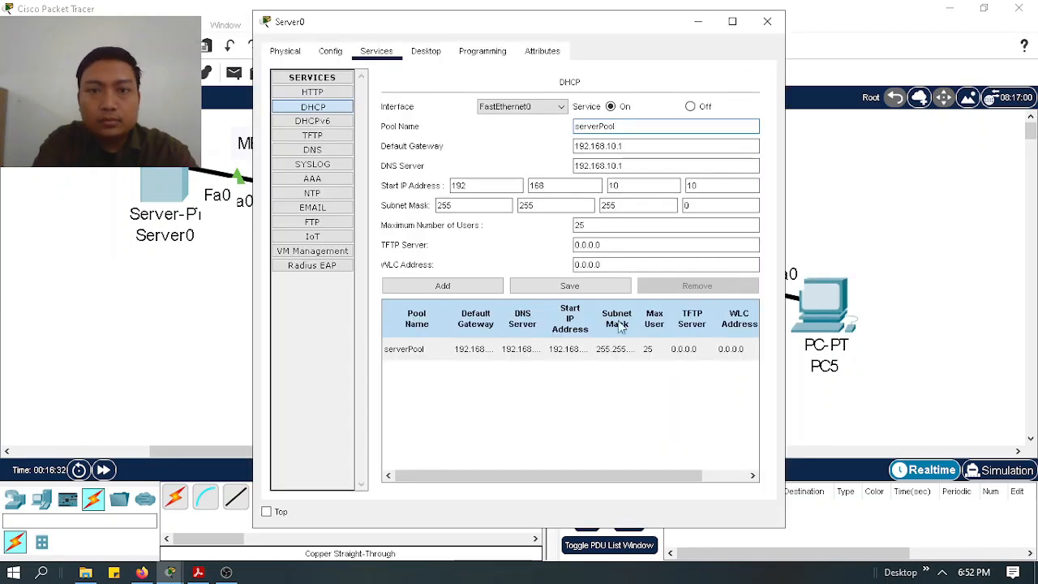
left_click_drag(786, 338, 917, 338)
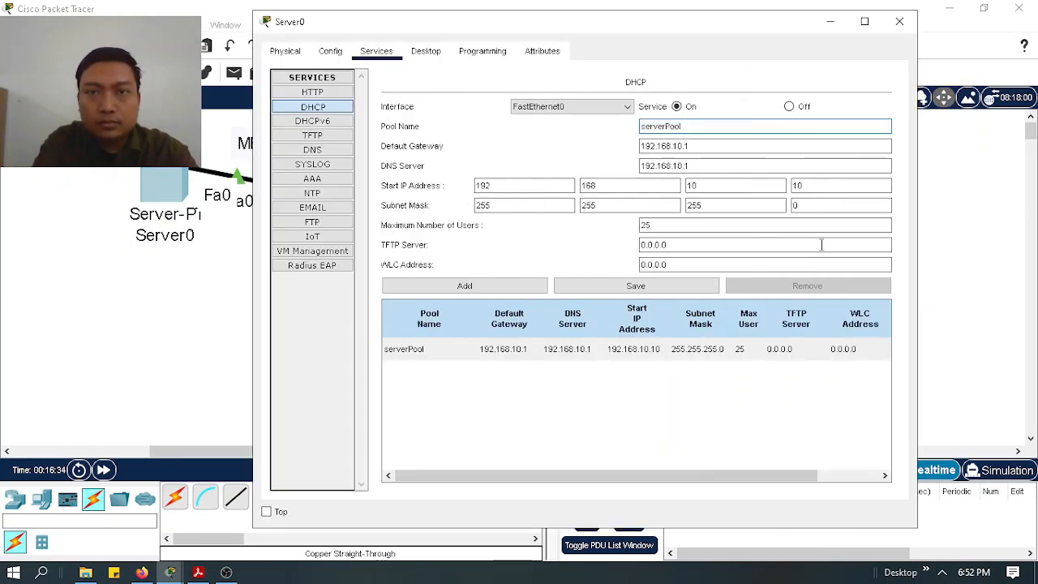
left_click(899, 21)
Switch PC2's IPv4 configuration to DHCP so it obtains its address from the server, then close its settings.
left_click(531, 299)
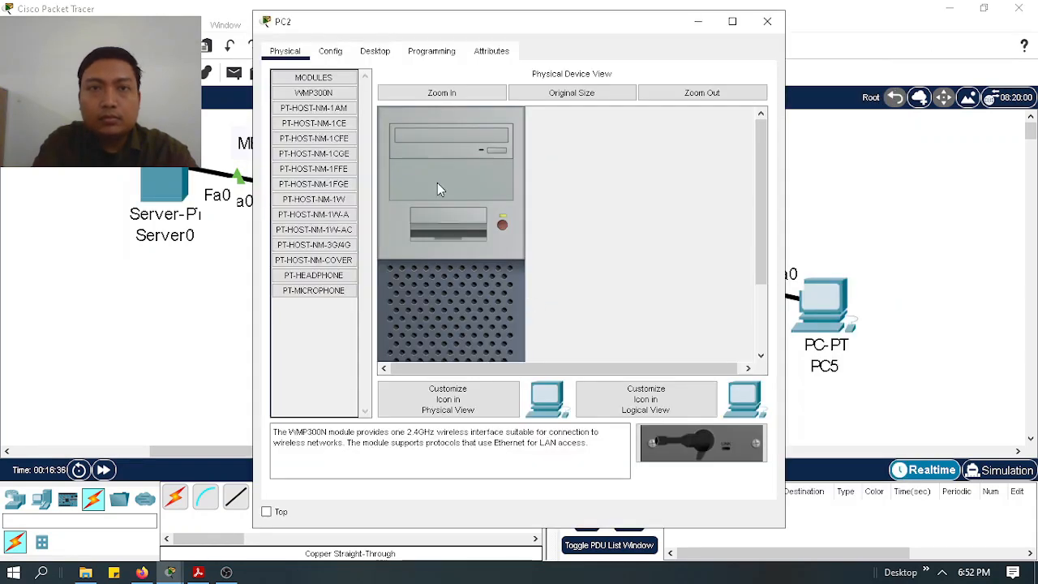
left_click(379, 52)
left_click(323, 92)
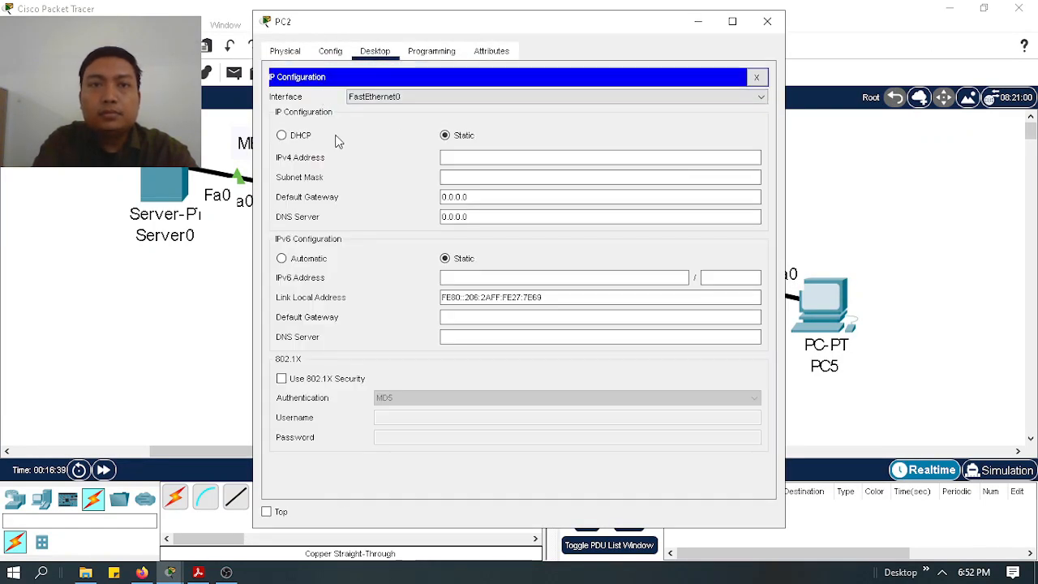
left_click(307, 138)
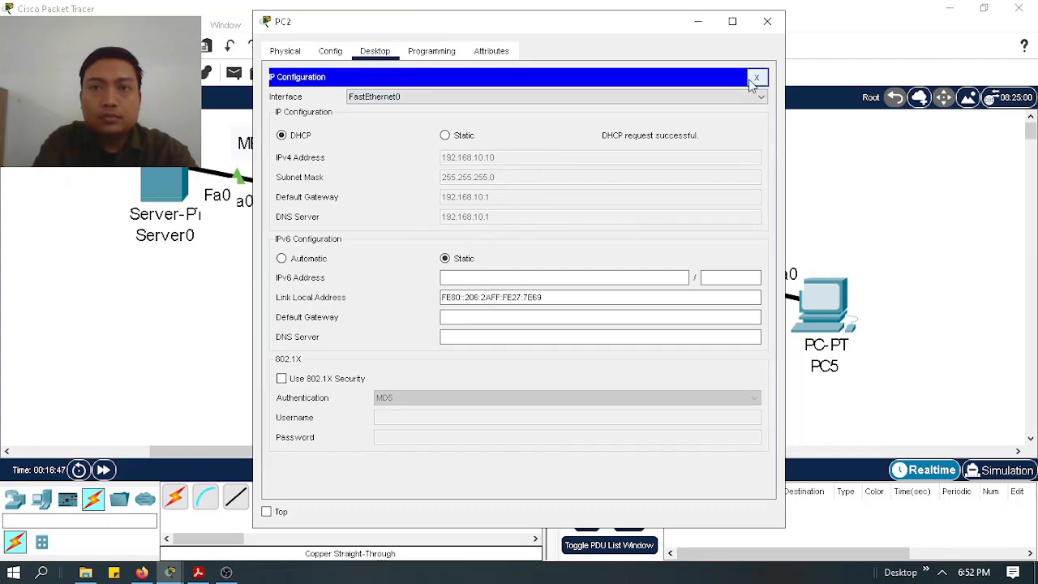
left_click(756, 79)
left_click(767, 21)
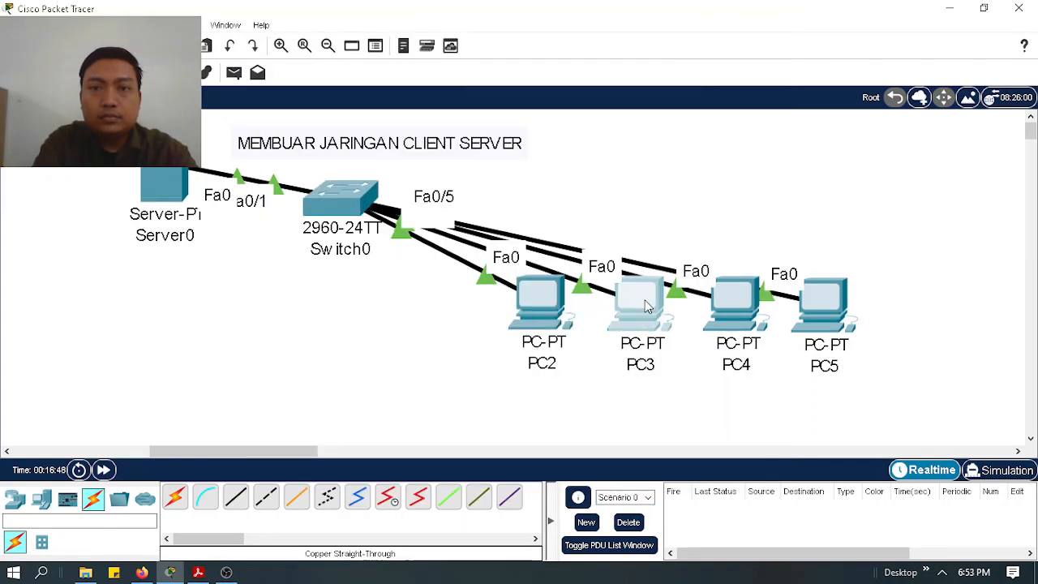
Switch PC3's IPv4 configuration to DHCP and close its settings.
left_click(647, 304)
left_click(373, 55)
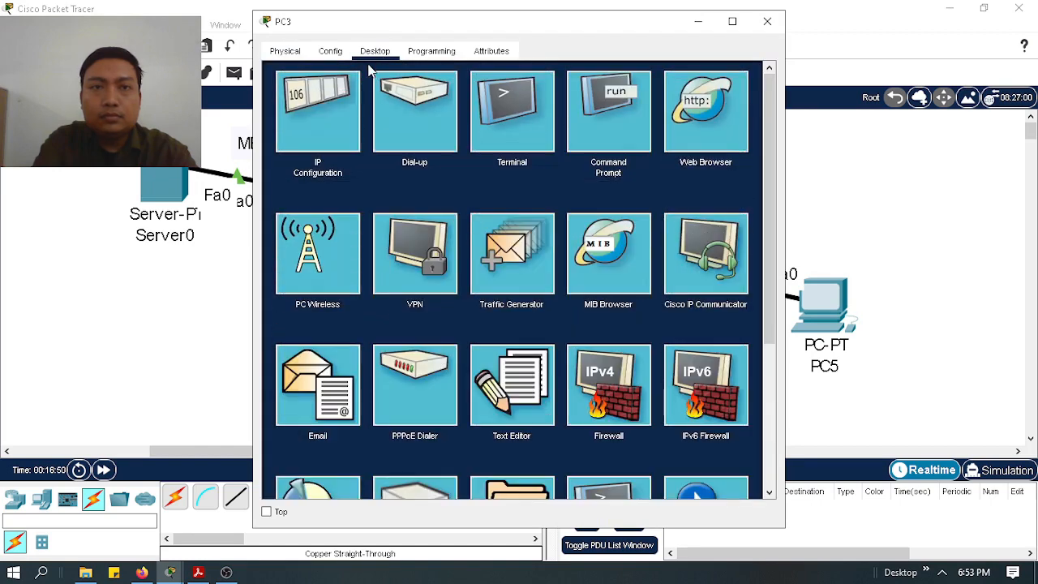
left_click(334, 120)
left_click(295, 136)
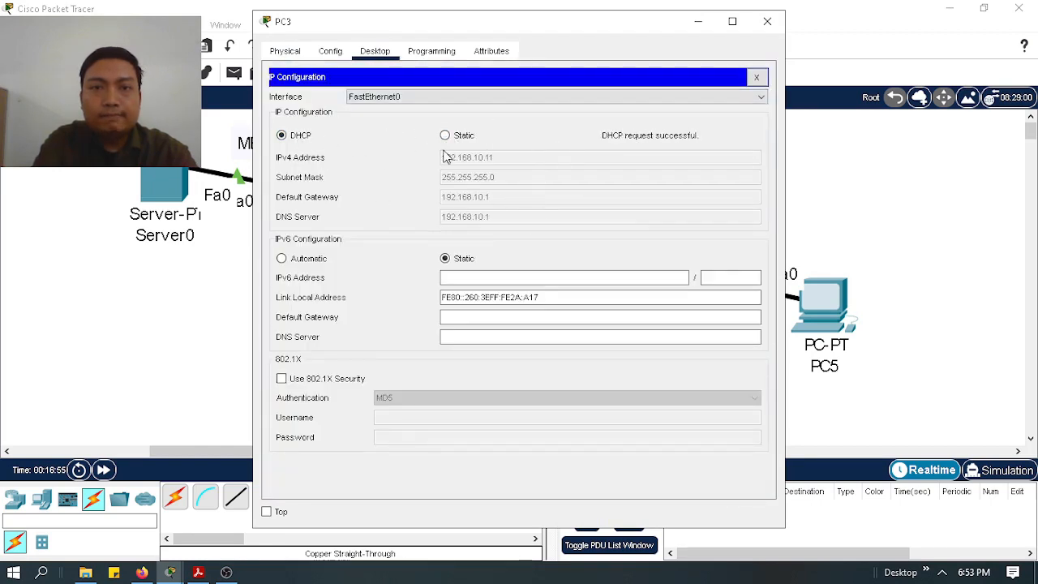
left_click(756, 77)
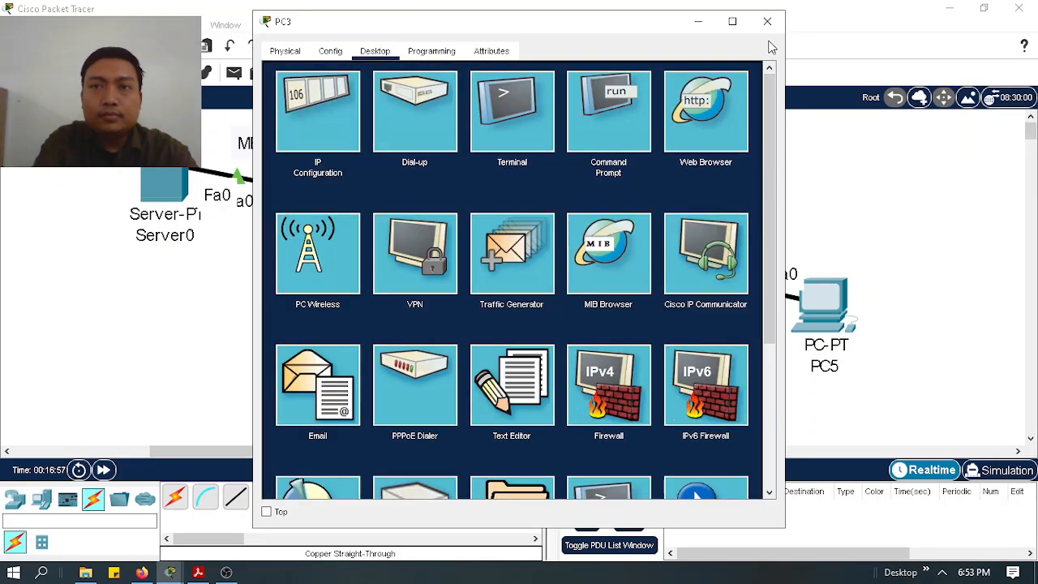
left_click(767, 23)
Switch PC4's IPv4 configuration to DHCP and close its settings.
left_click(748, 304)
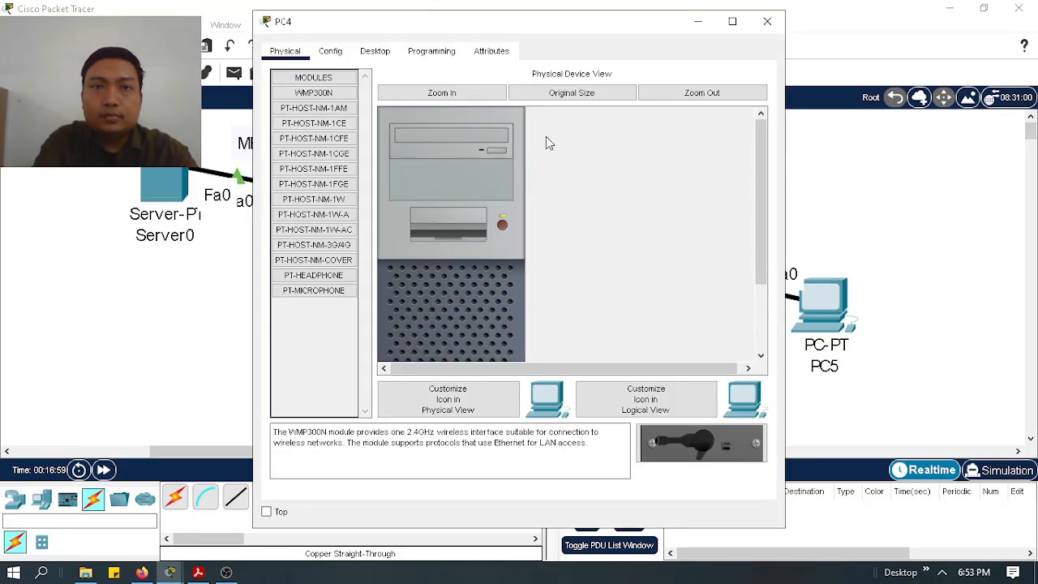
left_click(381, 54)
left_click(337, 103)
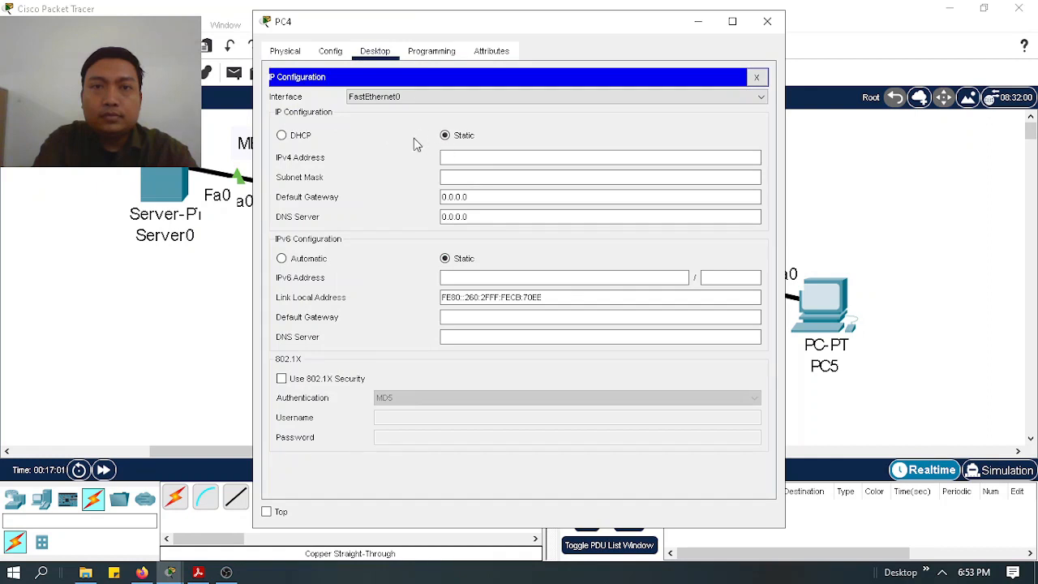
left_click(297, 138)
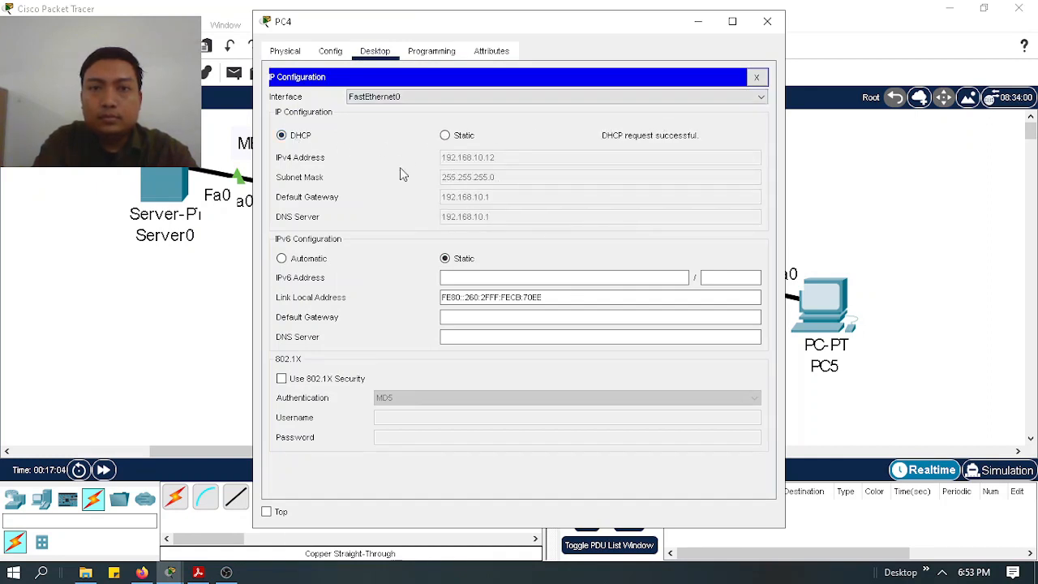
left_click(767, 21)
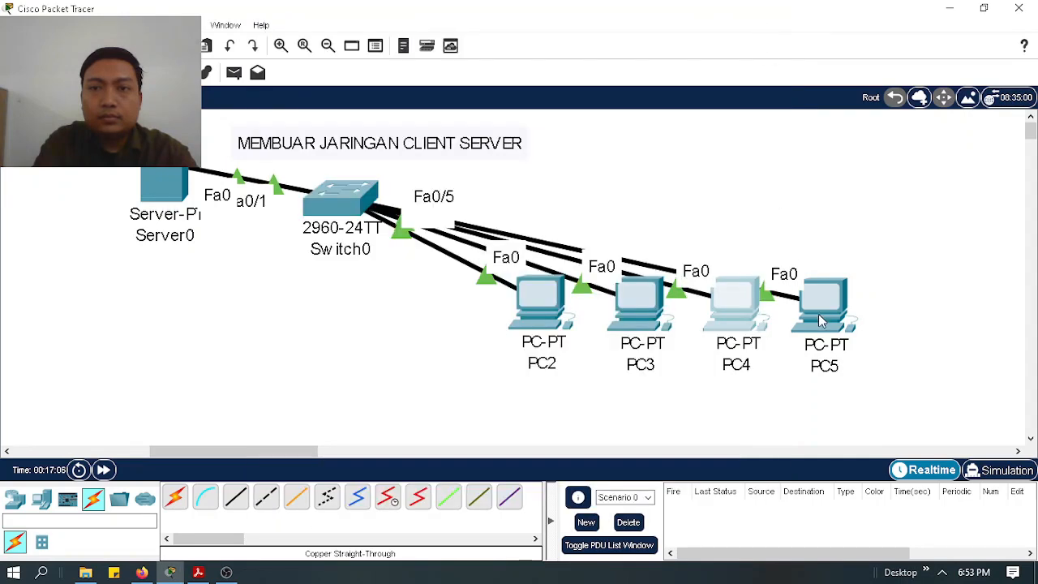
Switch PC5's IPv4 configuration to DHCP and close its settings.
left_click(818, 315)
left_click(375, 51)
left_click(359, 104)
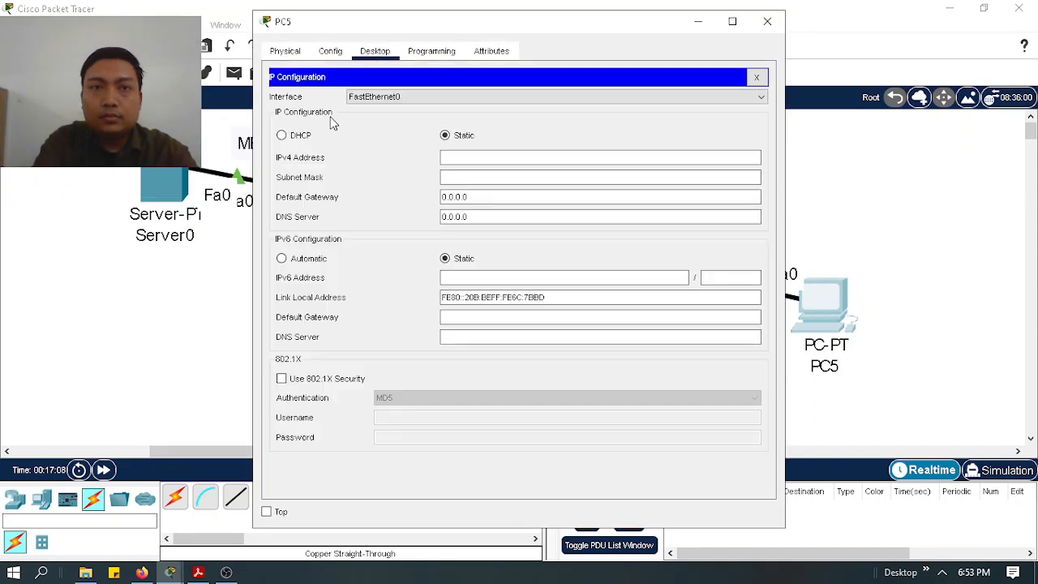
left_click(284, 135)
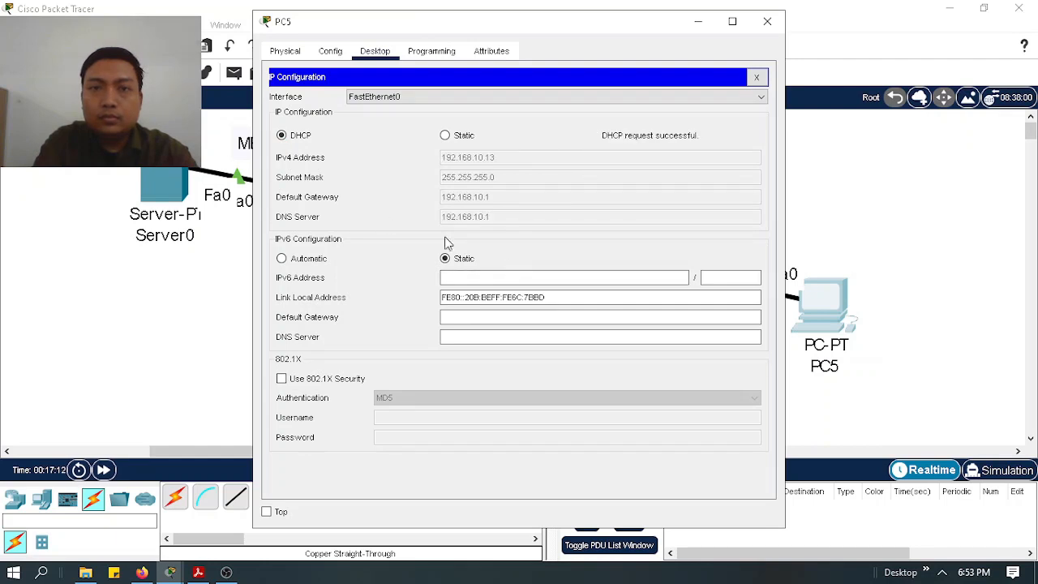
left_click(767, 21)
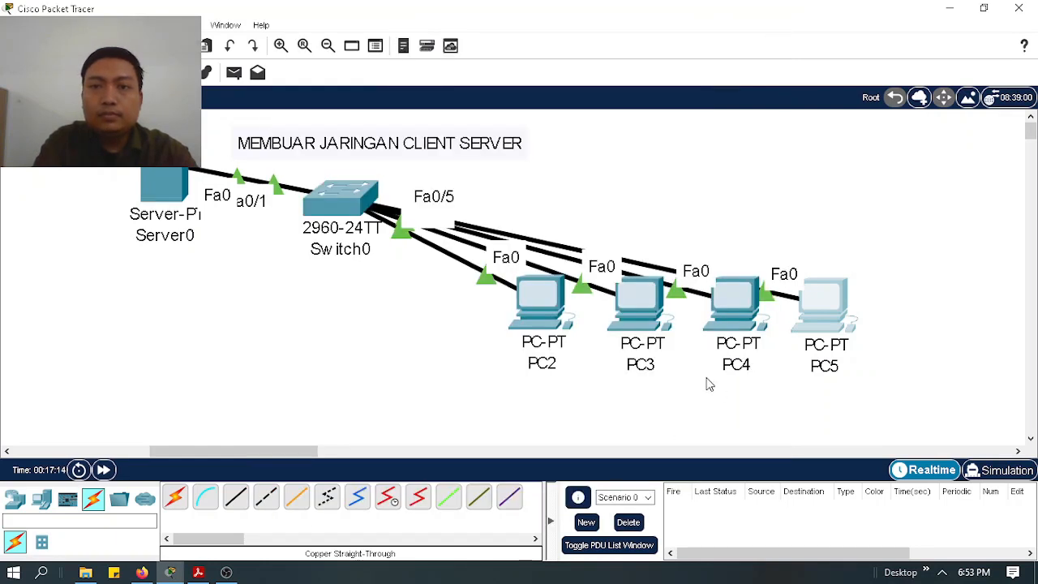
Test the connection from PC5's command prompt by pinging PC2 at 192.168.10.10, then stop the ping.
left_click(821, 323)
left_click(593, 119)
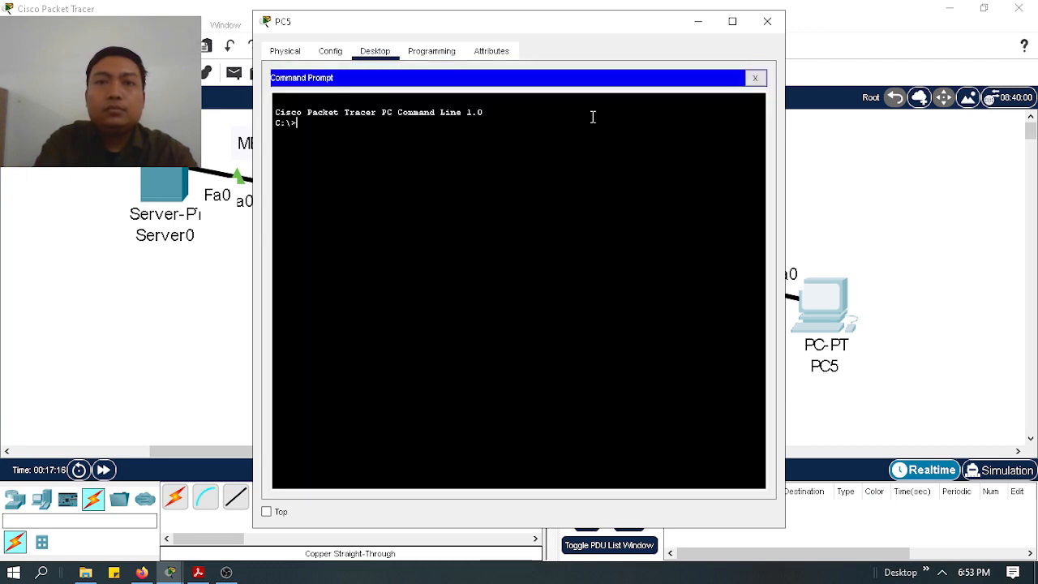
type("ping 192.168.10.10")
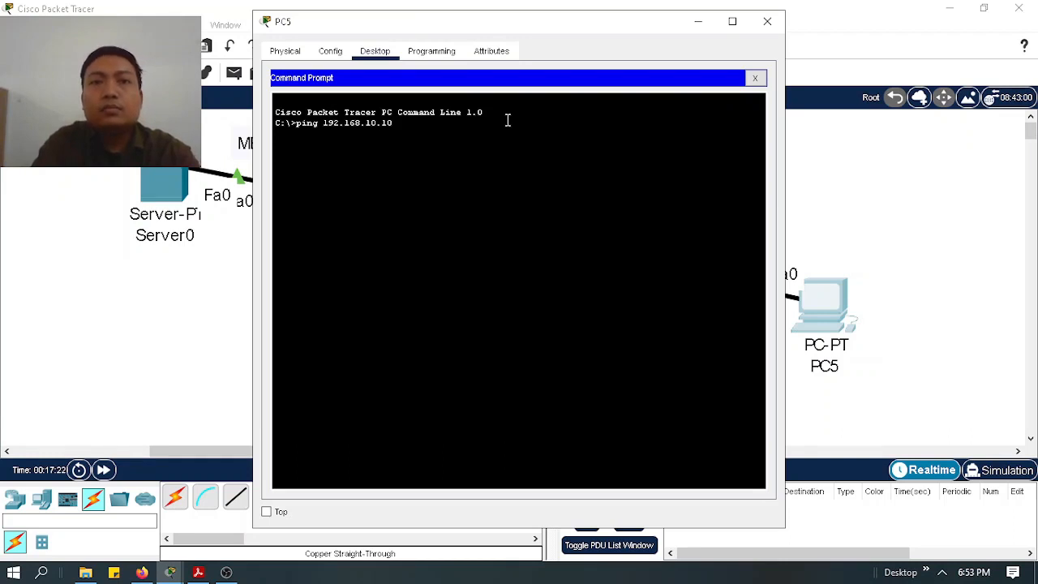
key("Return")
key("ctrl+c")
Ping the server at 192.168.10.1 from PC5's command prompt, then stop the ping.
key("Up")
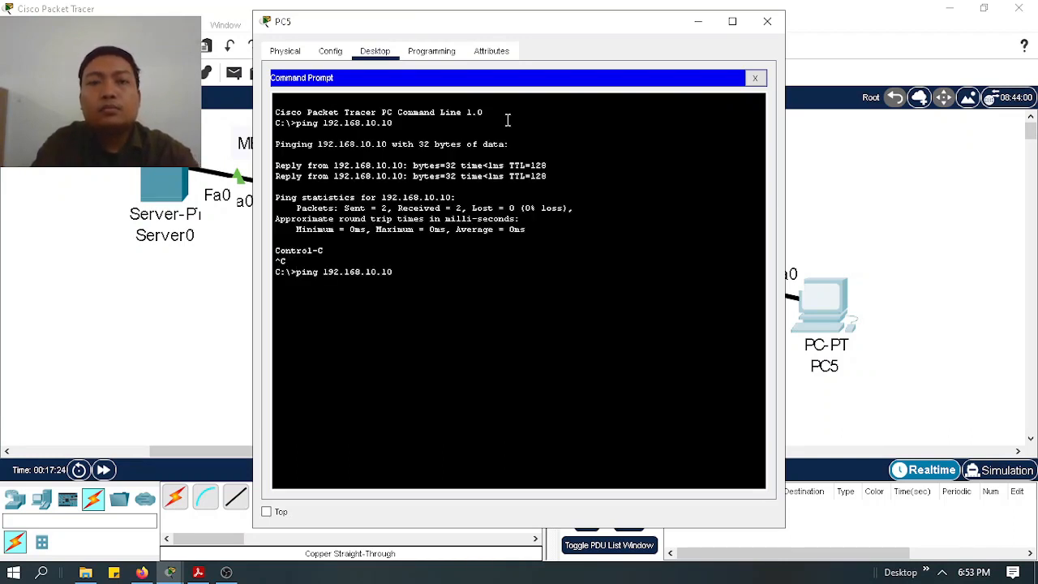
key("Return")
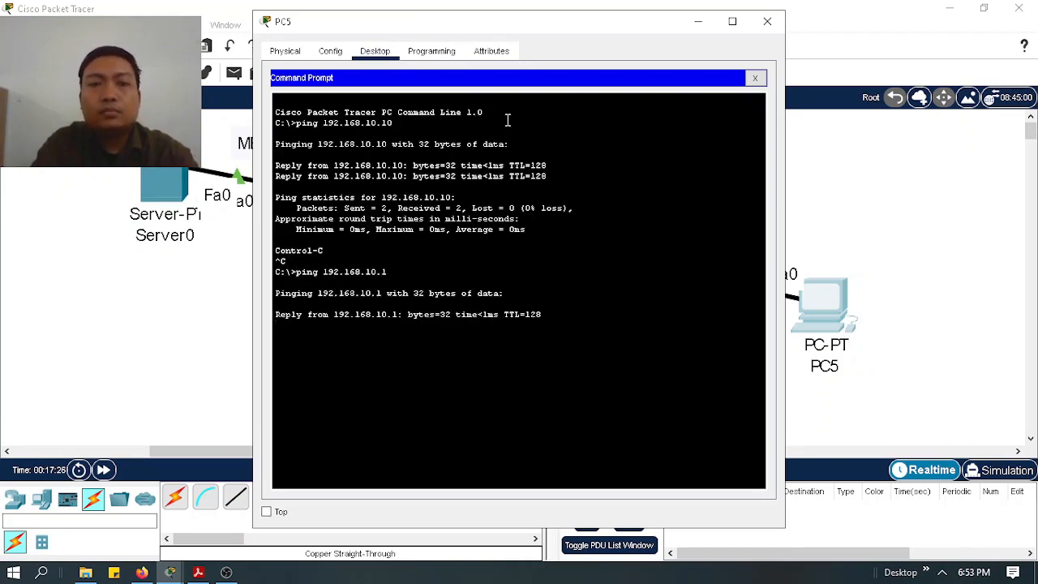
key("ctrl+c")
Ping PC3 at 192.168.10.11 from PC5's command prompt.
key("Up")
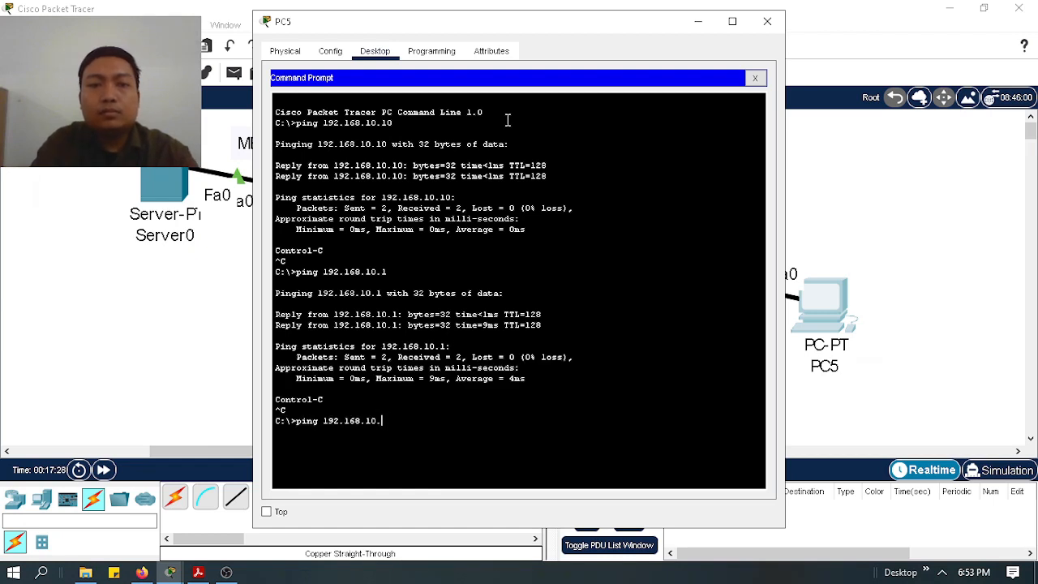
type("1")
key("Return")
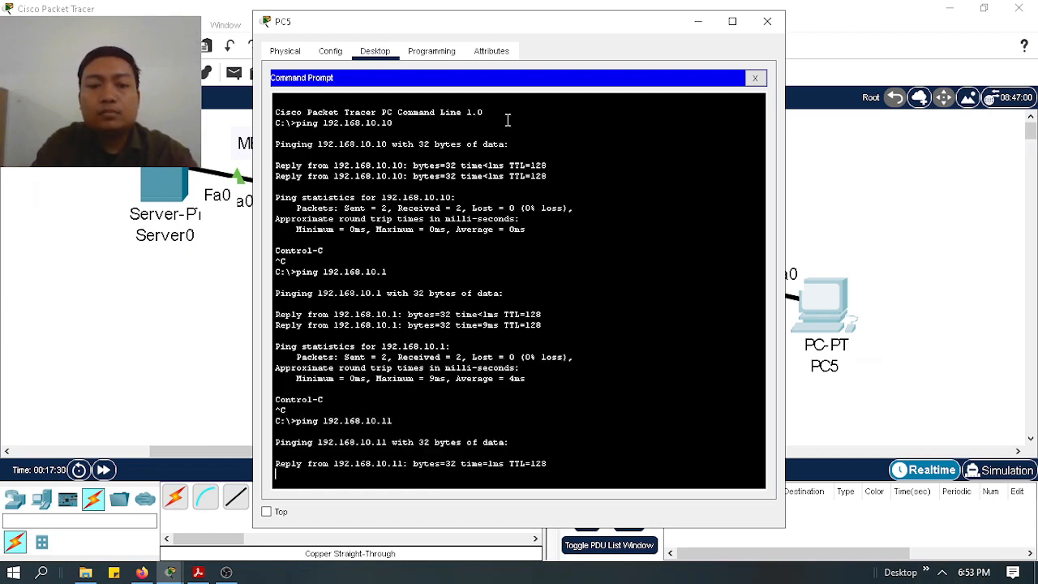
Stop the running ping, ping 192.168.10.12 from PC5's command prompt, and interrupt it after a few replies.
key("ctrl+c")
key("Up")
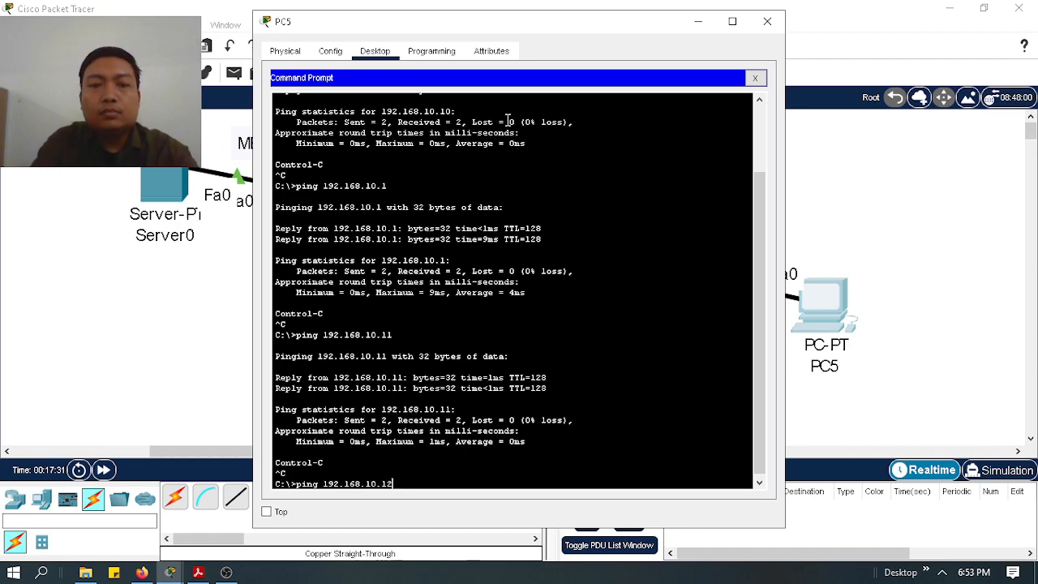
key("Return")
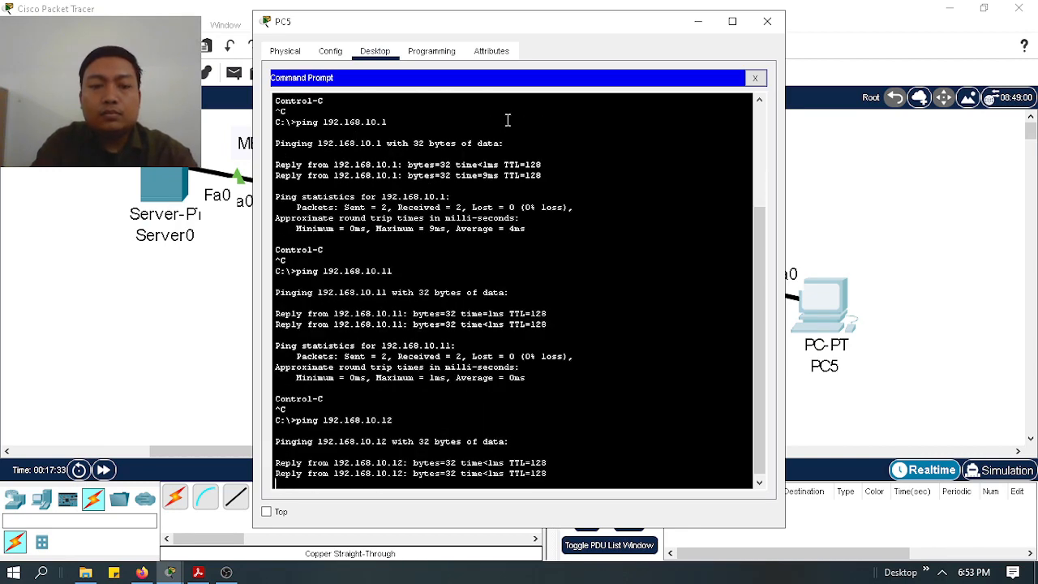
key("ctrl+c")
Ping 192.168.10.13 from PC5's command prompt, stop the ping, and close PC5's window.
key("Up")
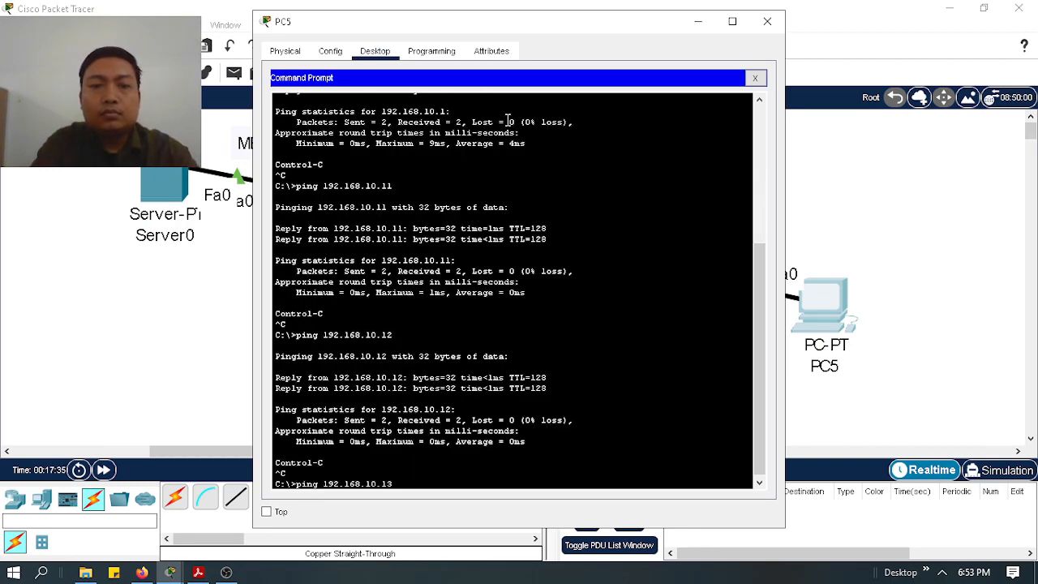
key("Return")
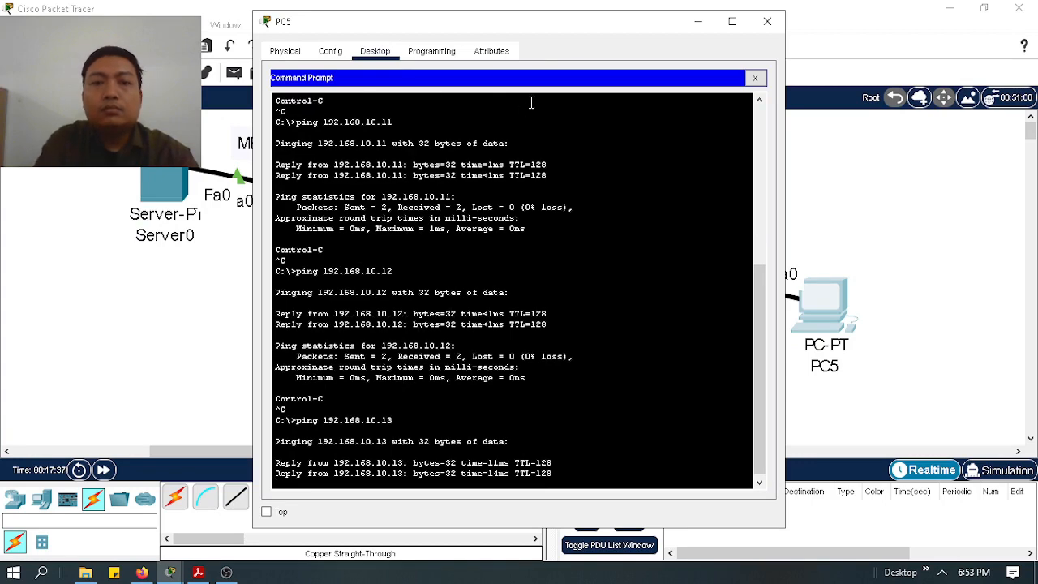
key("ctrl+c")
left_click(777, 18)
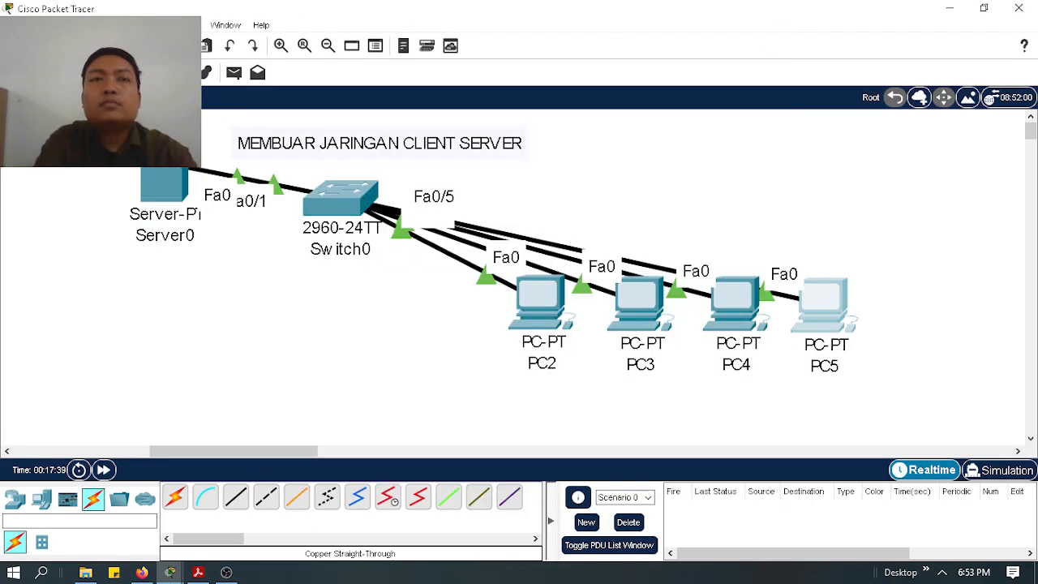
Place a note above the PCs reading "PASTIKAN SELURUH PERANGKAT SUDAH DAPAT IP SECARA OTOMATIS DAN BISA MELAKUKAN TEST KONEKSI / PING".
left_click(640, 209)
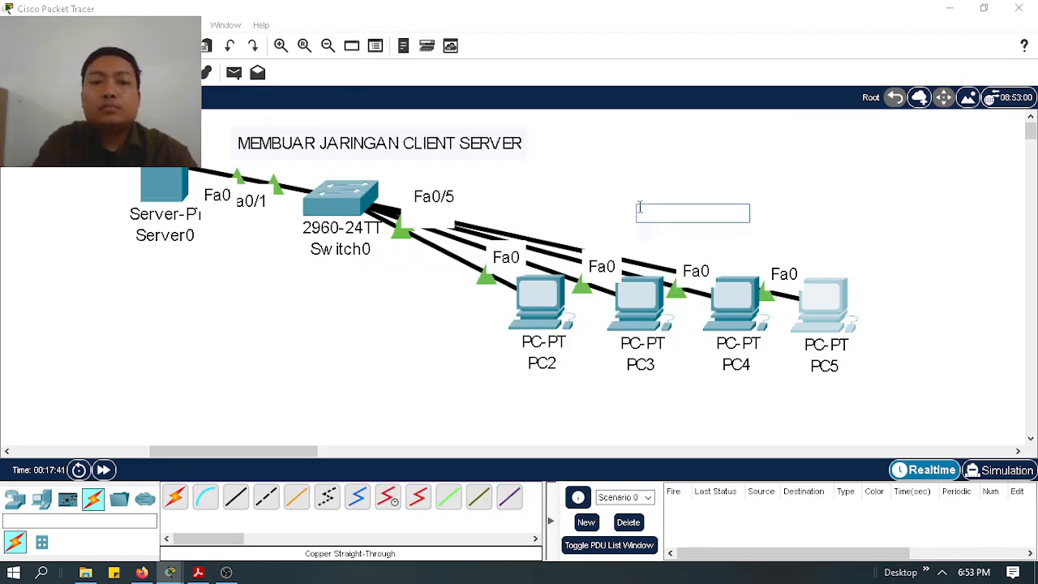
type("PASTIKAN SELURUH")
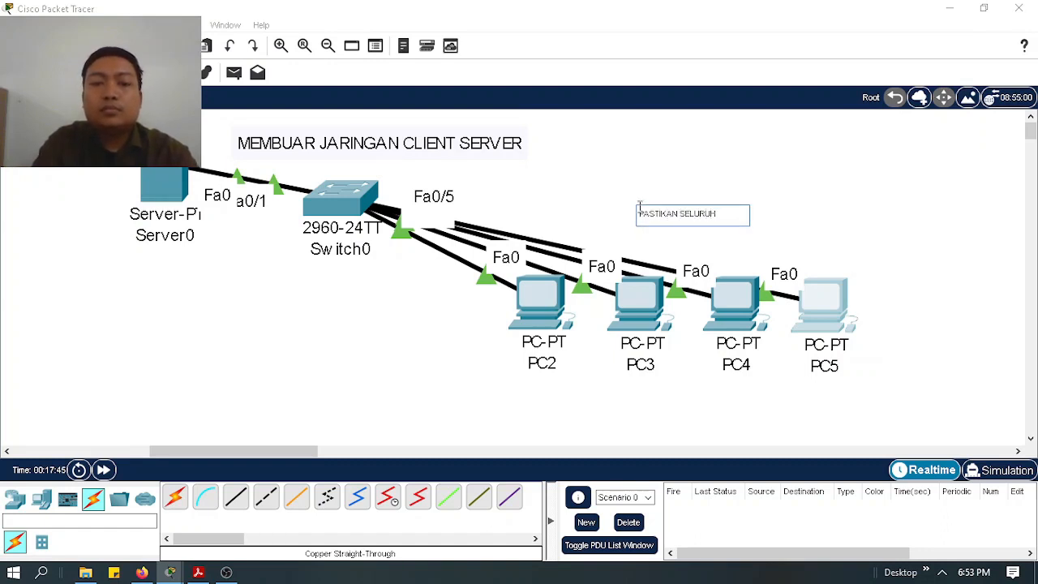
type(" PERANGKAT SUDAH")
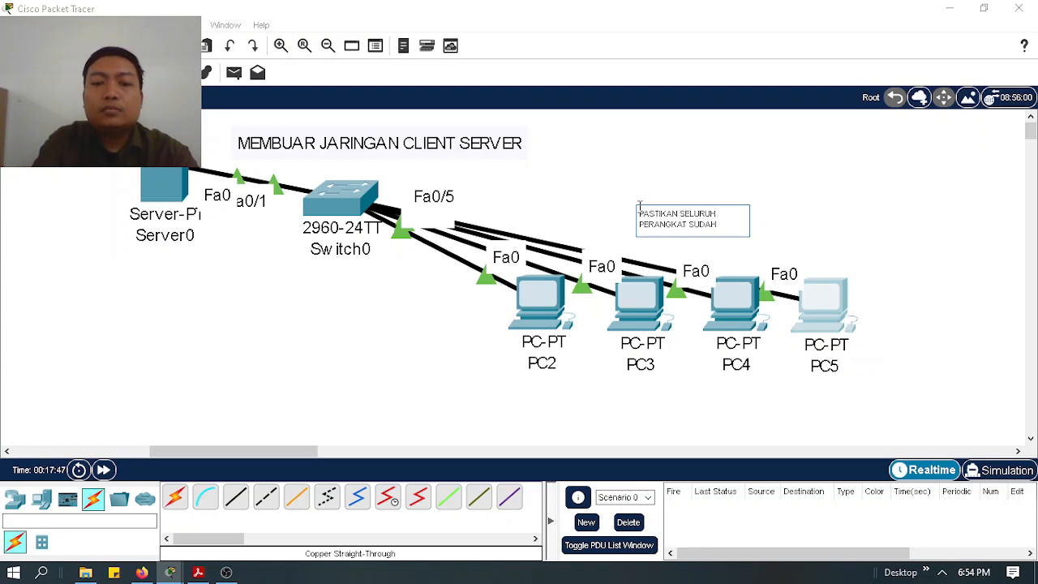
type(" DAPAT IP SECARA OTOMATIS DA")
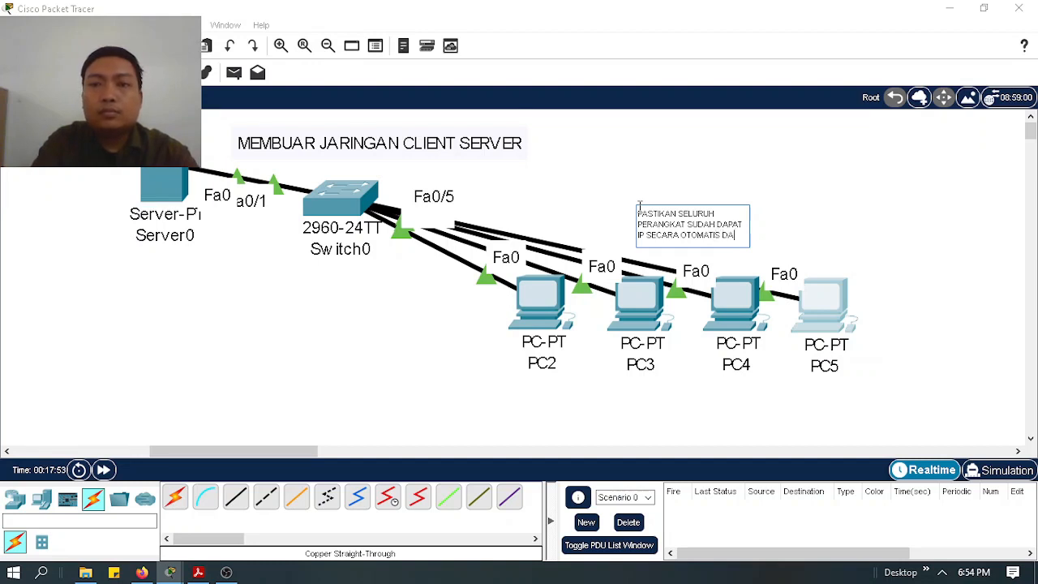
type("N BISA MELAKUKAN")
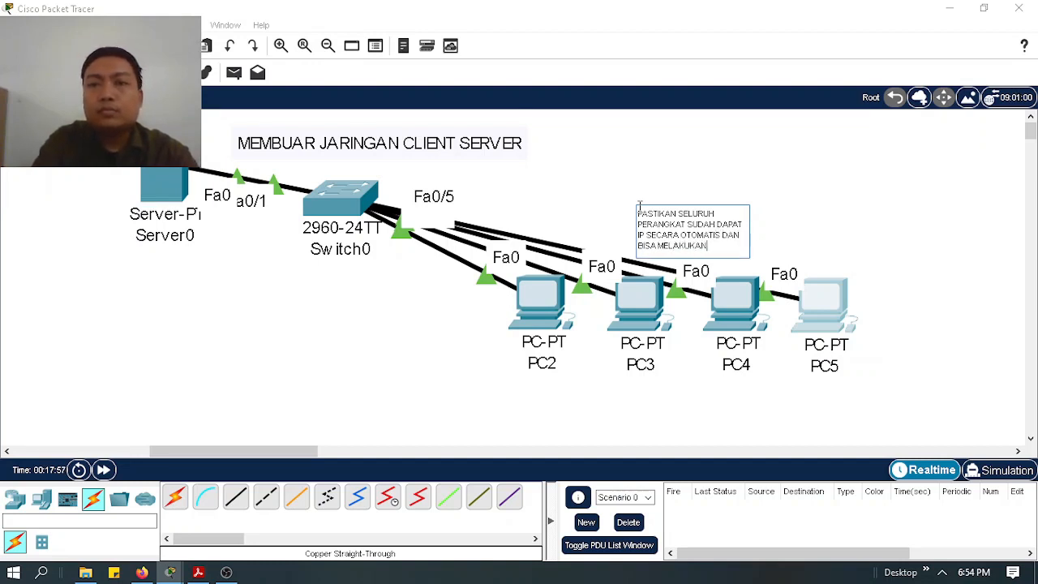
type(" TEST KO")
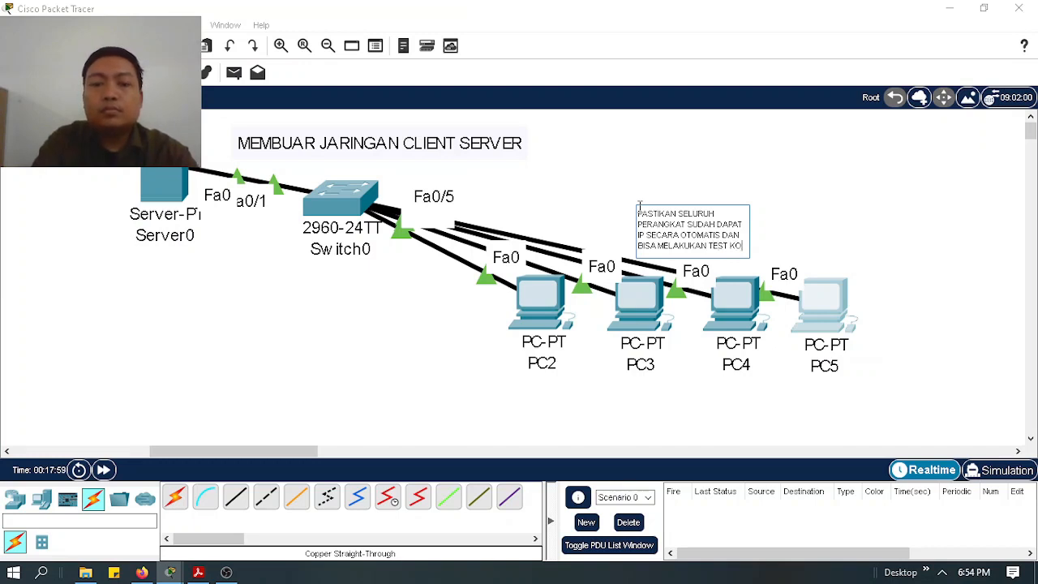
type("NEKSI / PING")
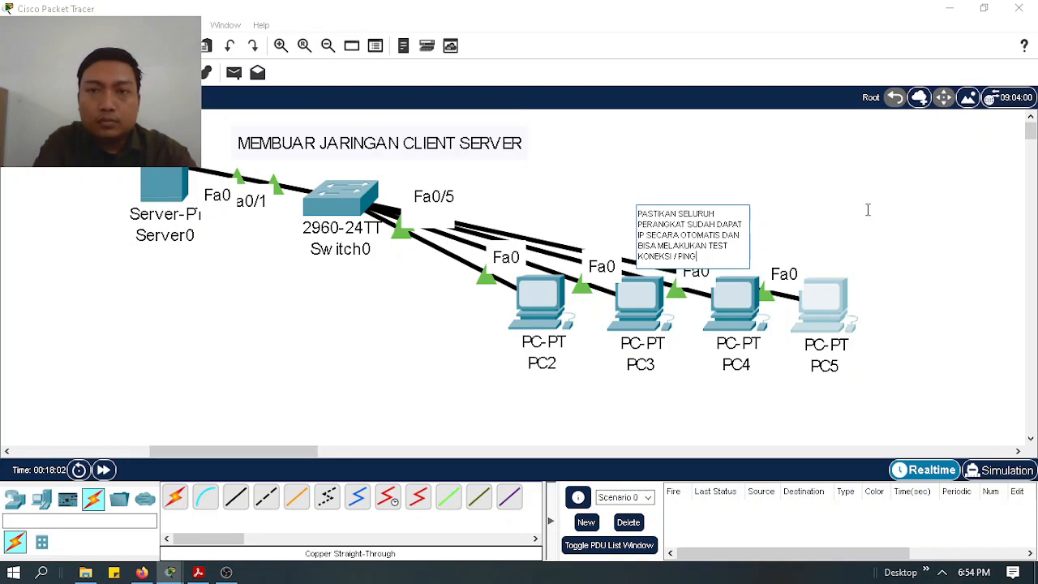
Finish the note, leave note placement without adding another, and move the note below the network devices.
left_click(868, 210)
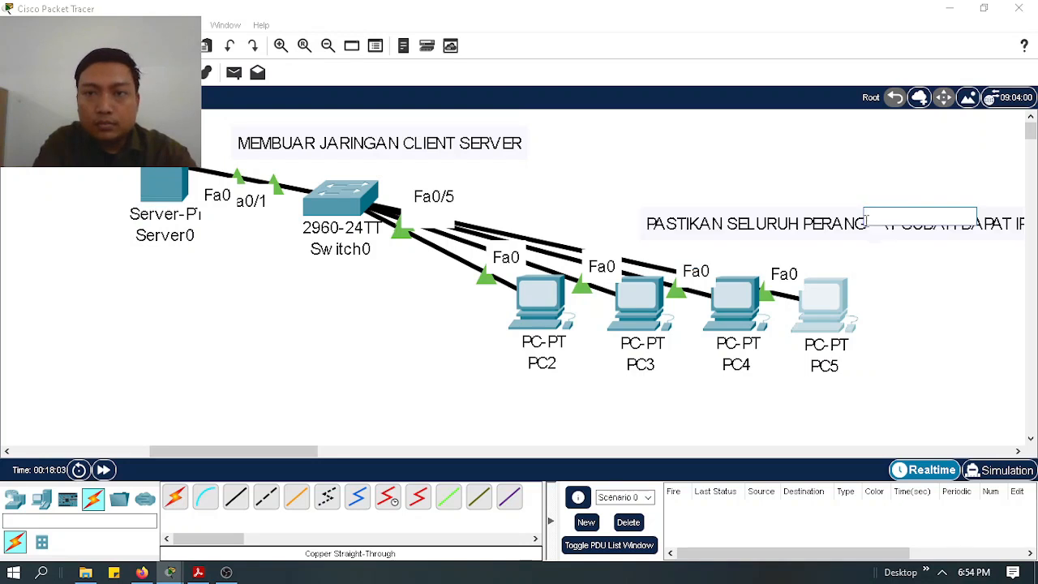
left_click(948, 357)
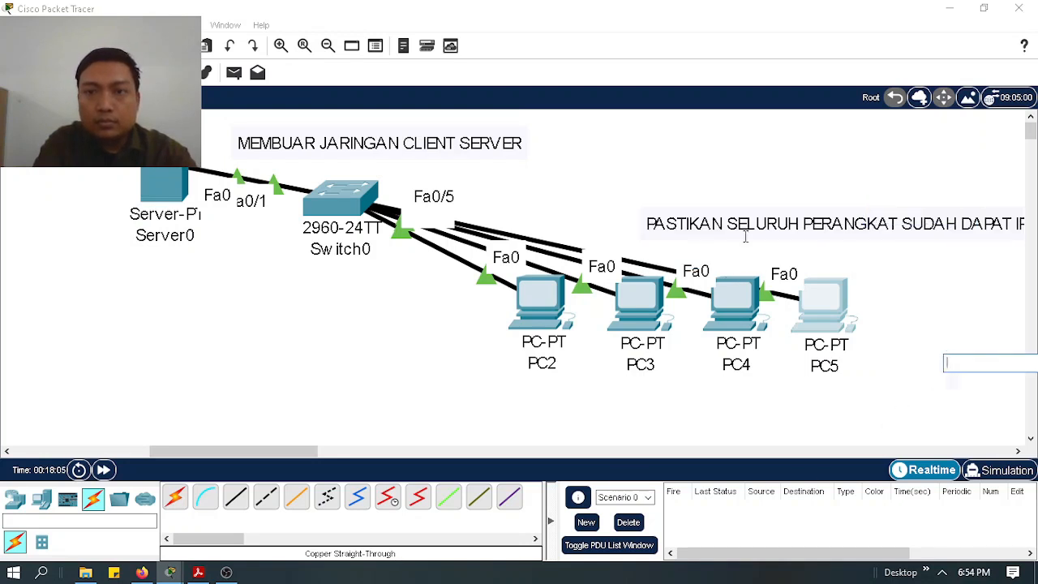
key("Escape")
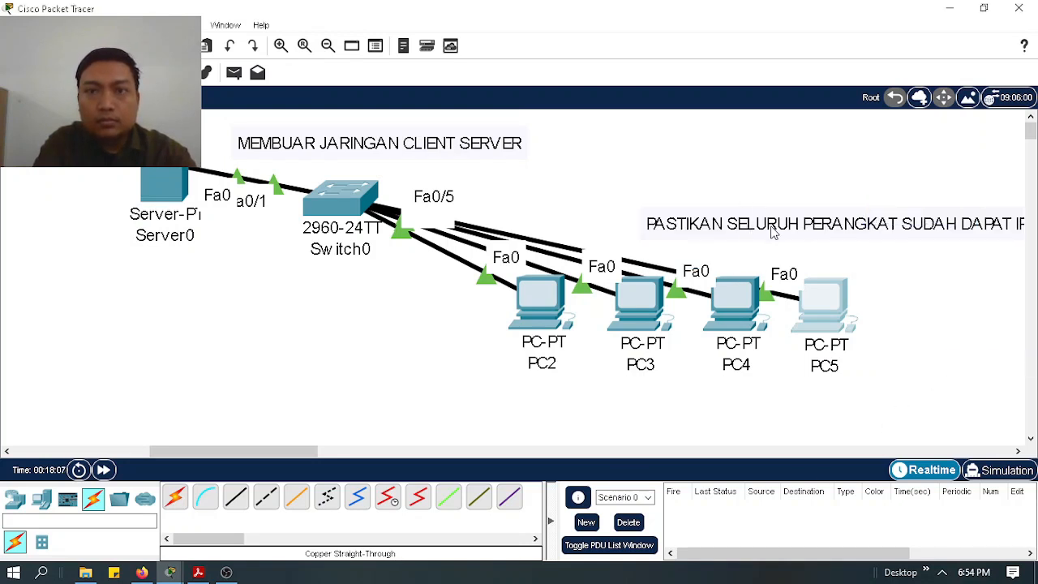
left_click_drag(773, 233, 183, 414)
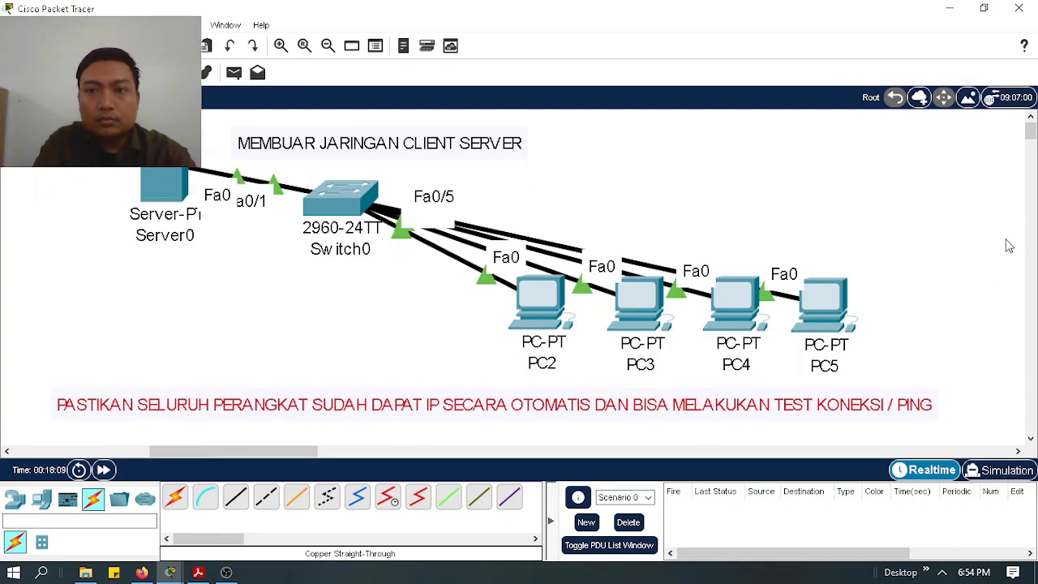
Switch to Simulation mode, add a simple PDU from PC2 to PC5, and play the simulation.
left_click(235, 75)
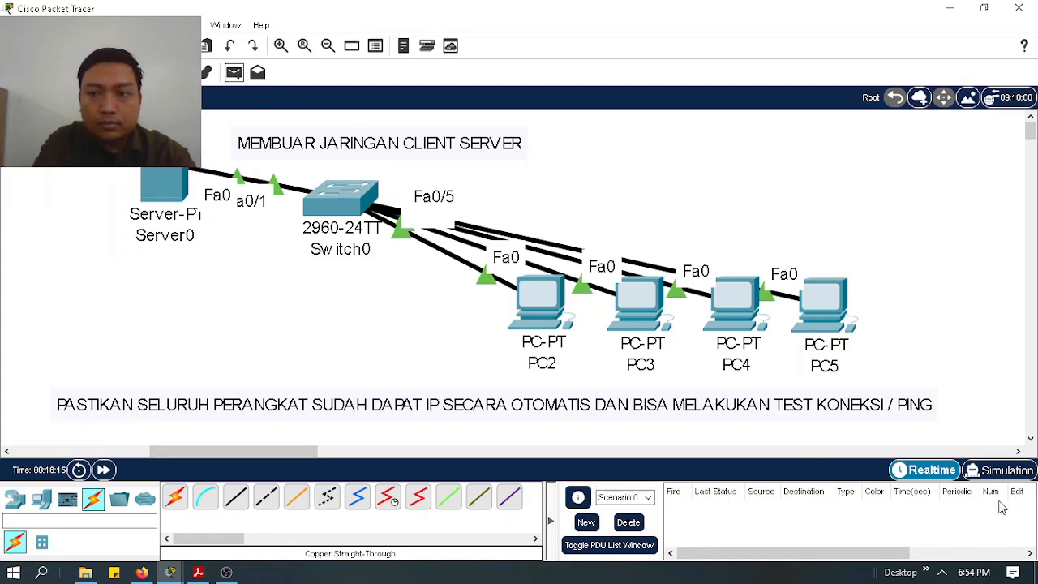
left_click(1005, 470)
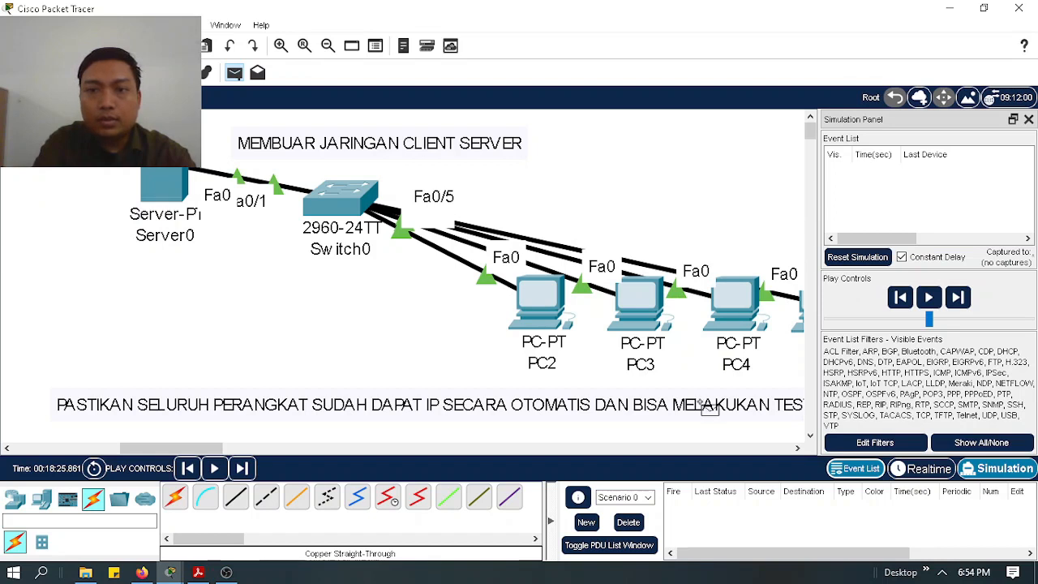
left_click_drag(149, 448, 158, 452)
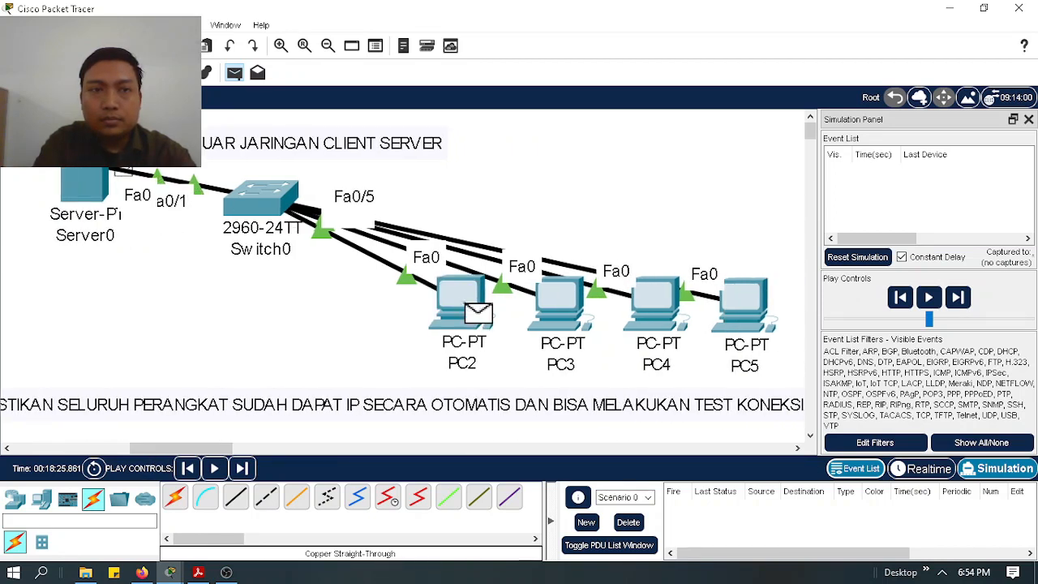
left_click(746, 300)
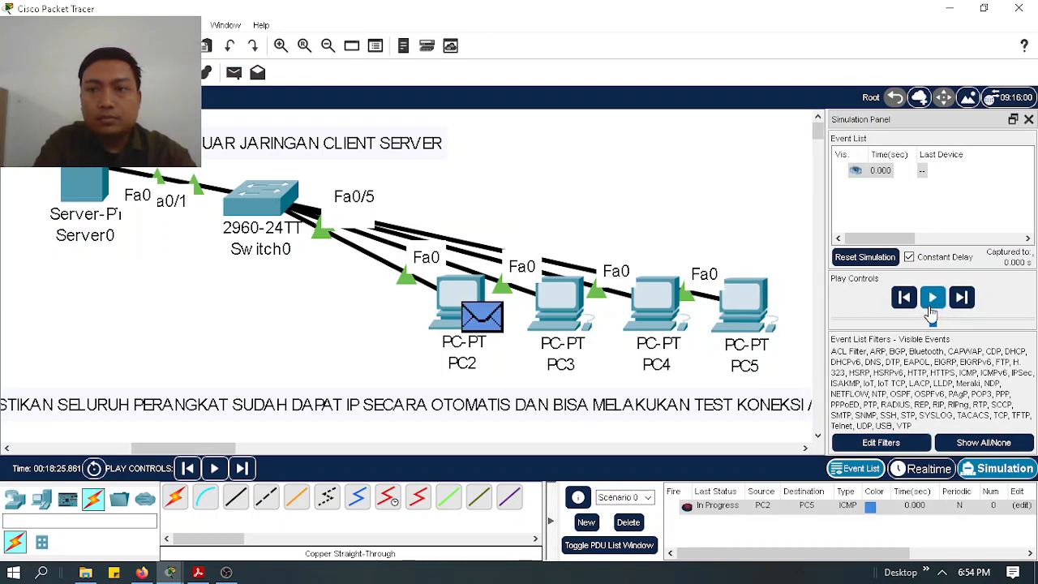
left_click(933, 301)
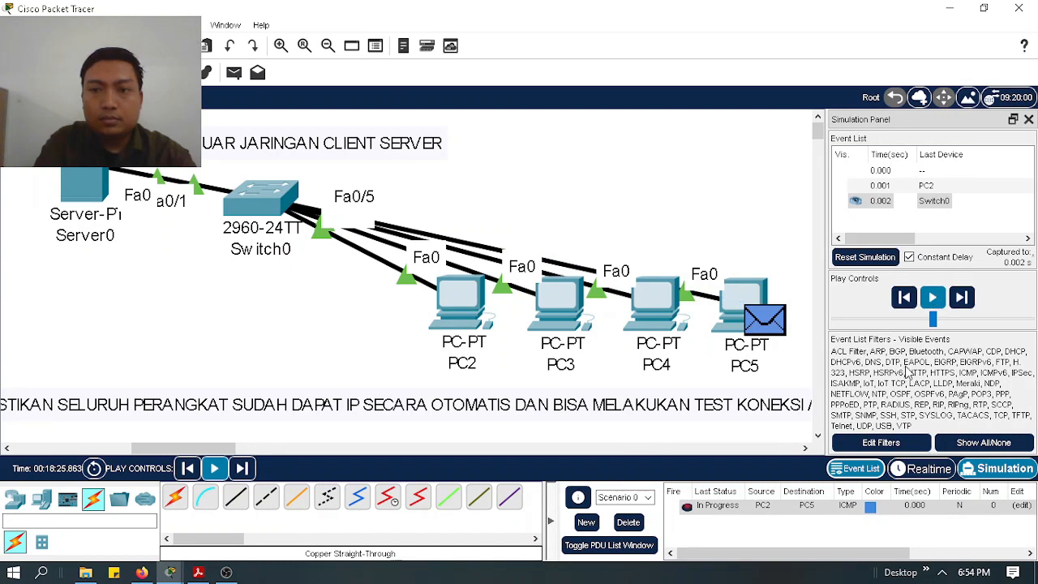
left_click(938, 299)
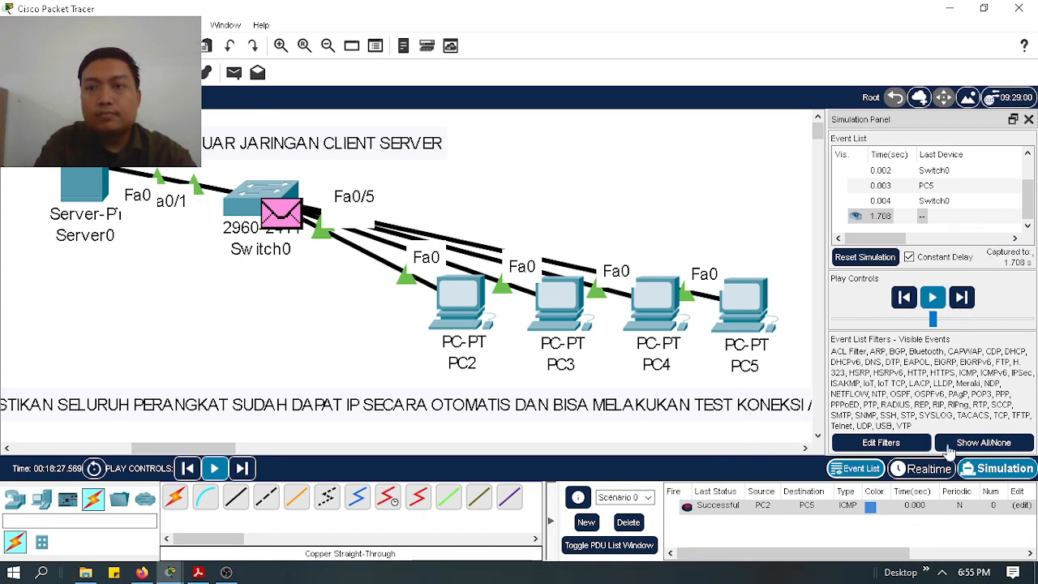
Clear the simulation by resetting it and deleting its PDU scenario, and close the Simulation Panel.
left_click(851, 258)
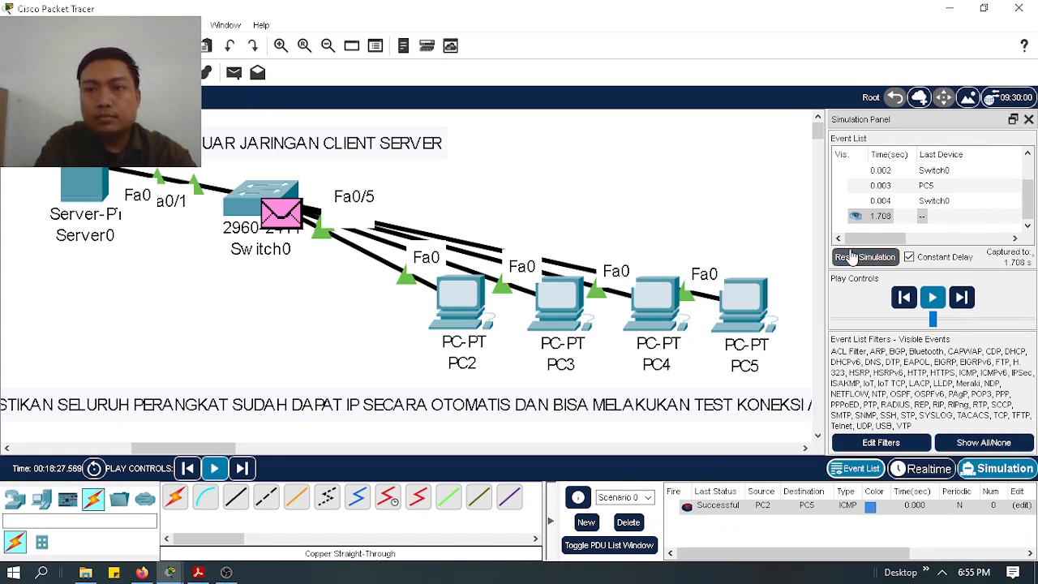
left_click(628, 522)
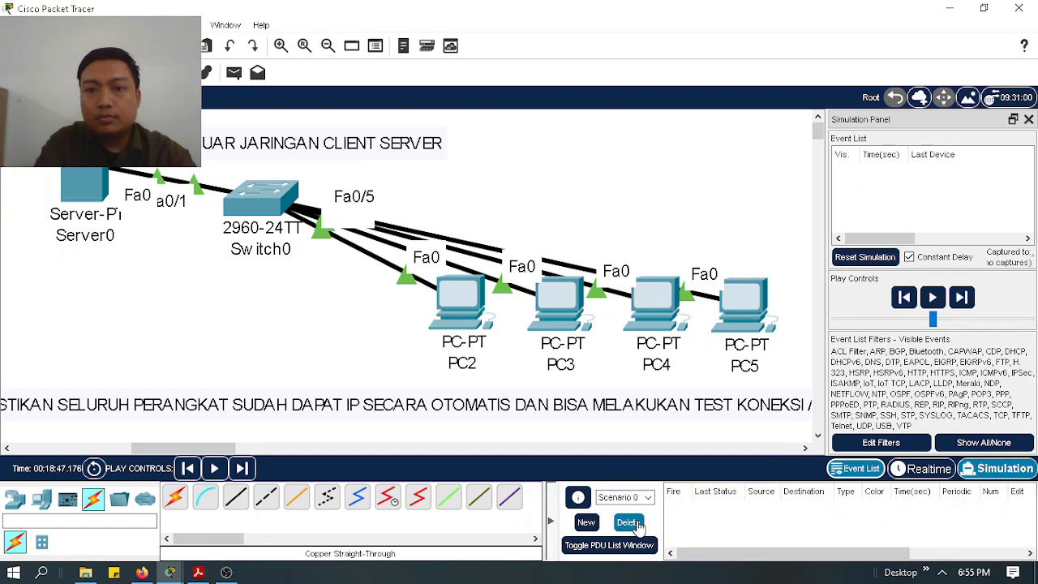
left_click(1028, 119)
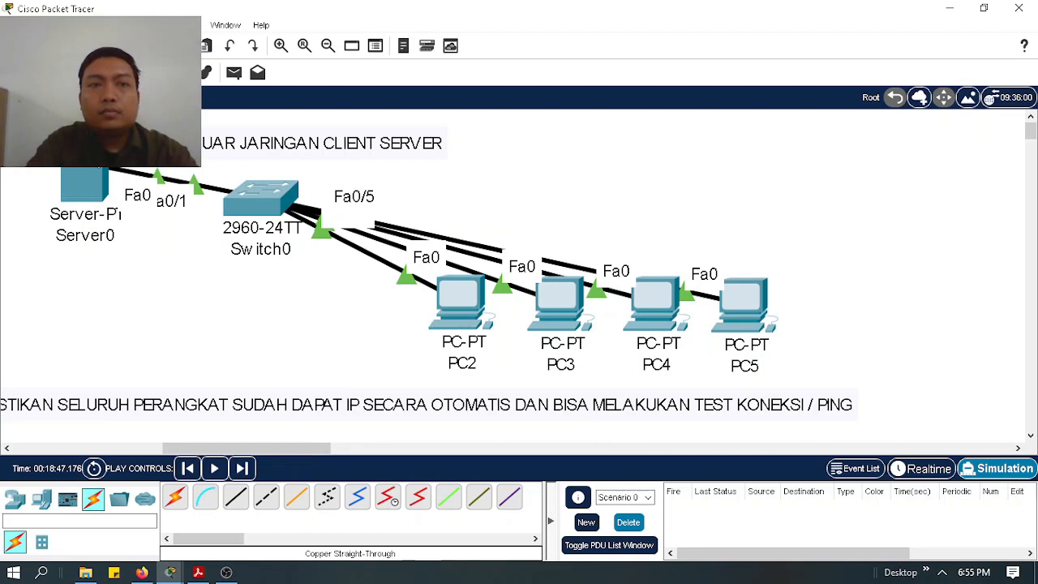
Open the DNS service settings of Server0.
left_click(80, 167)
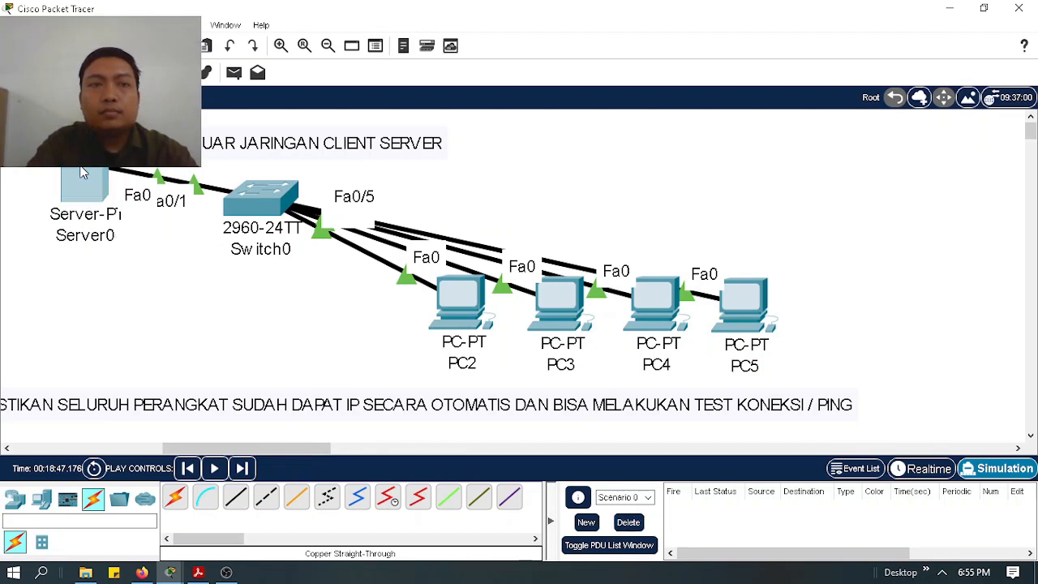
left_click(286, 52)
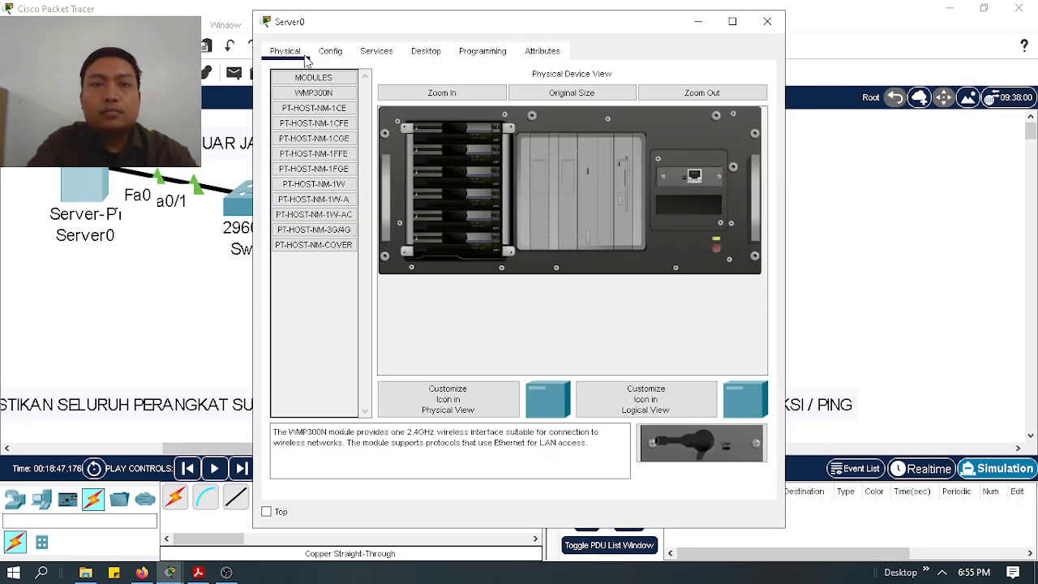
left_click(330, 51)
left_click(375, 51)
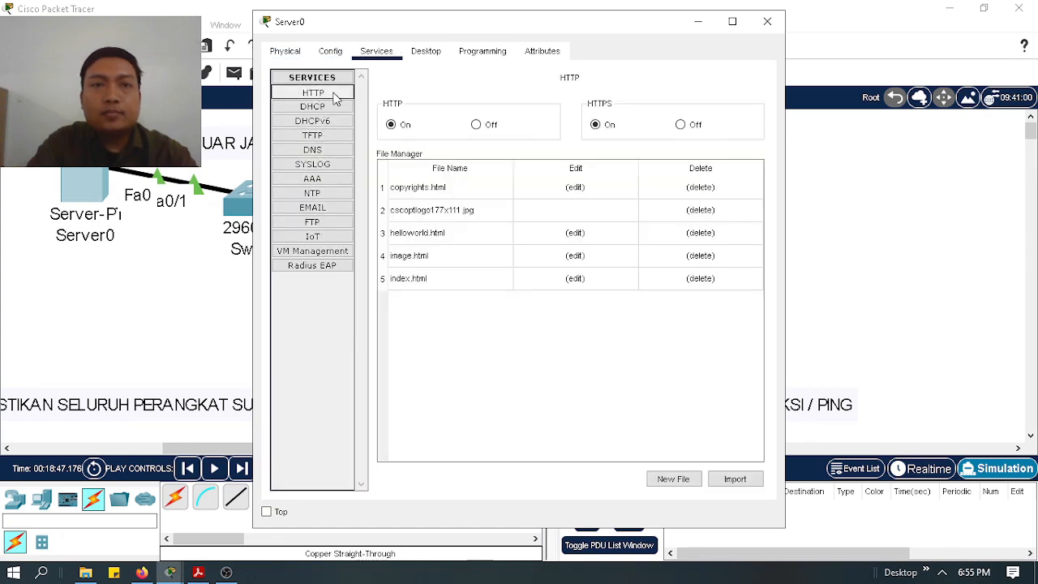
left_click(328, 150)
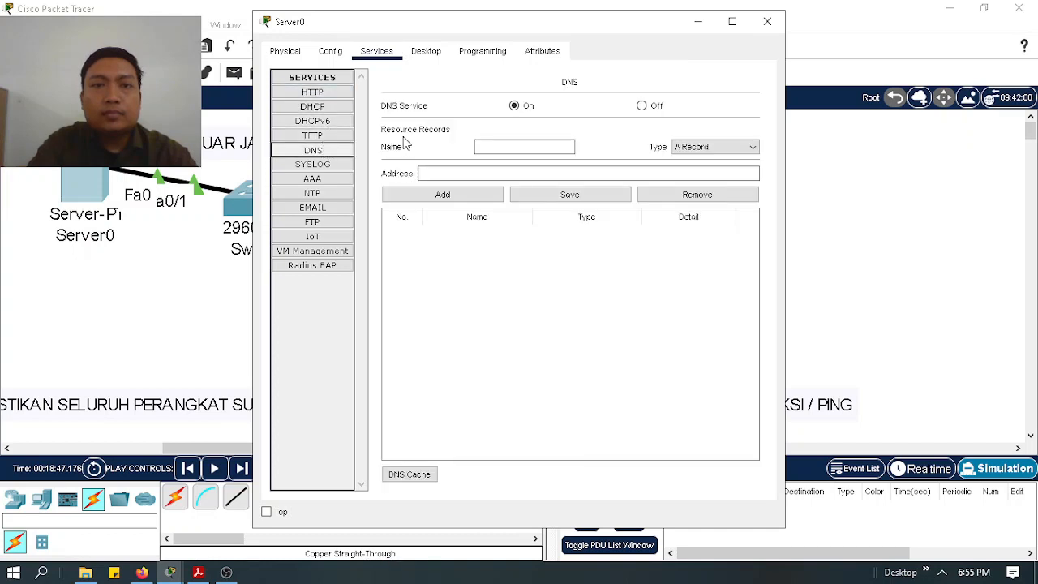
left_click(493, 144)
type("www.")
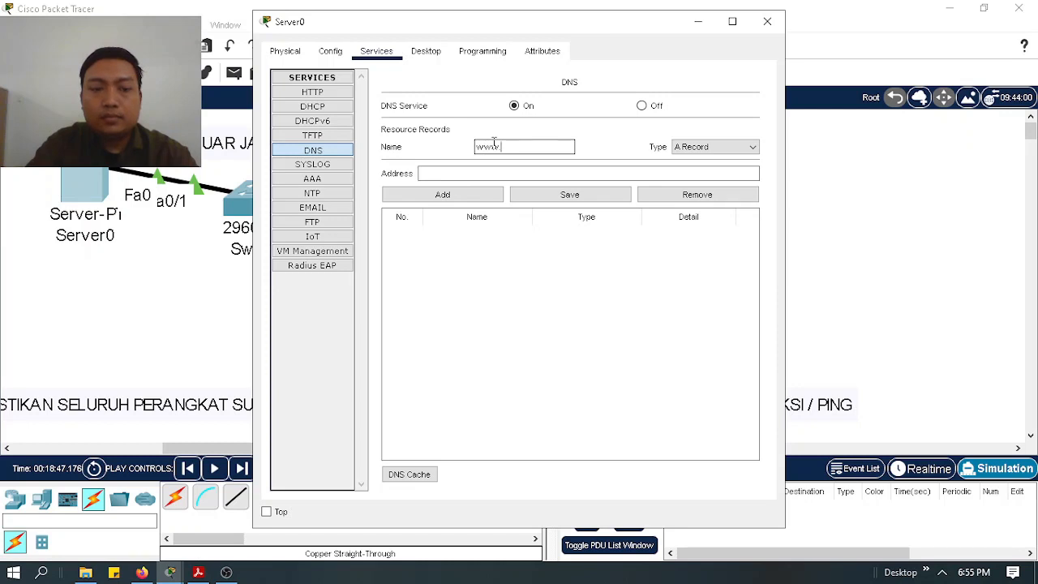
type("jar")
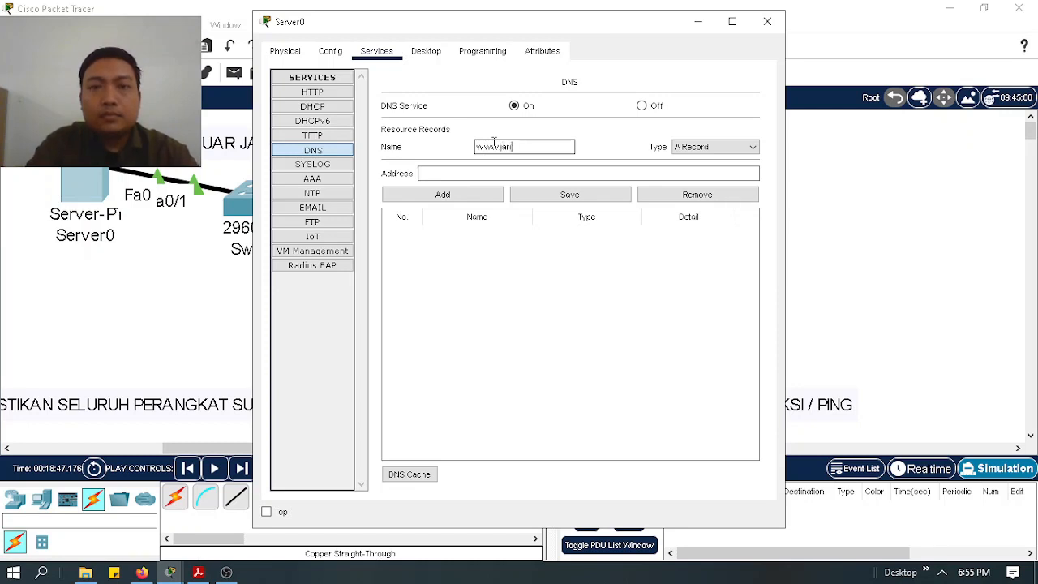
type("ingan.com")
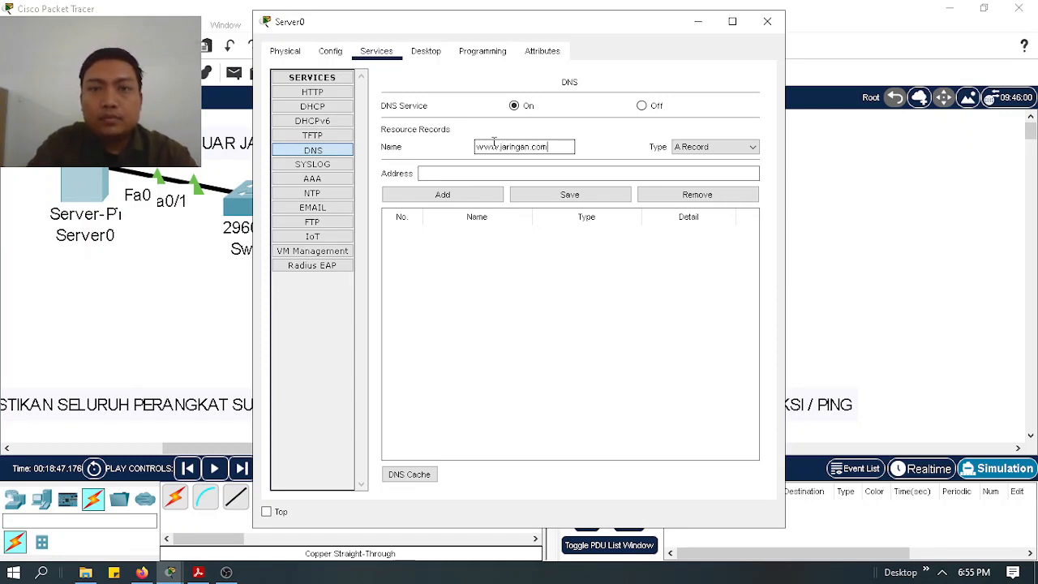
left_click(493, 171)
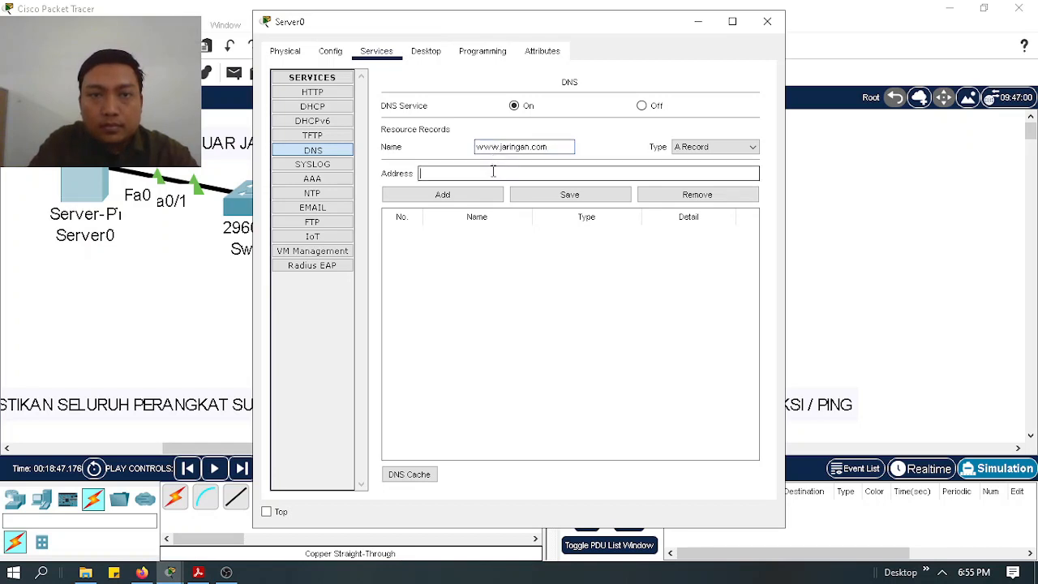
type("192.1")
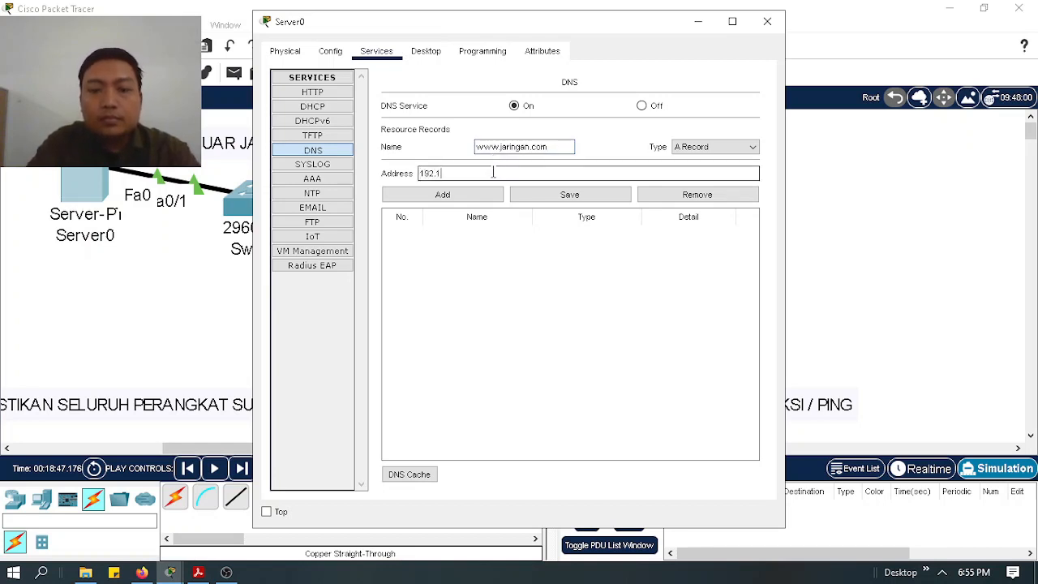
type("68.10.1")
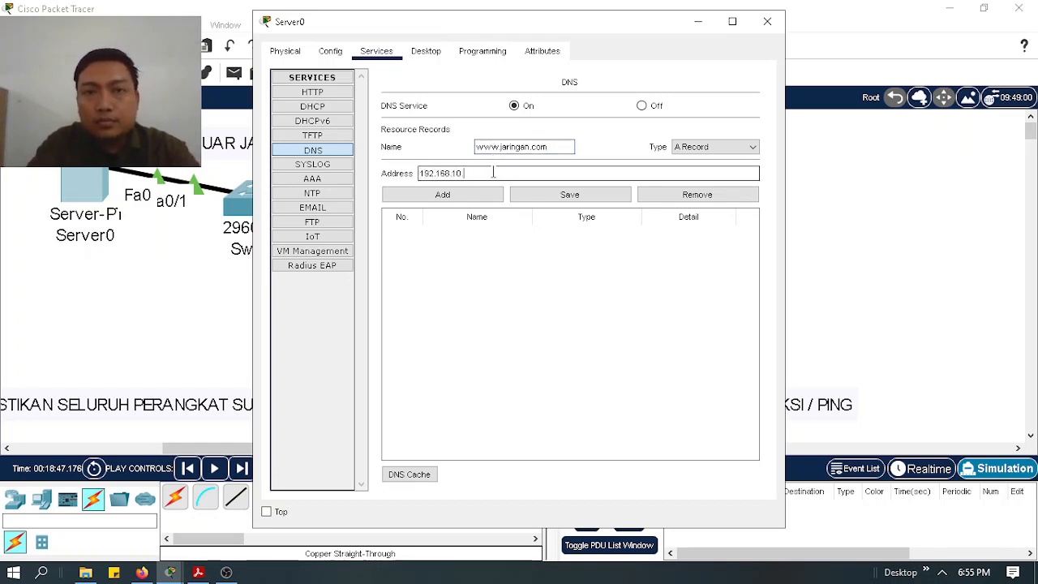
left_click(524, 199)
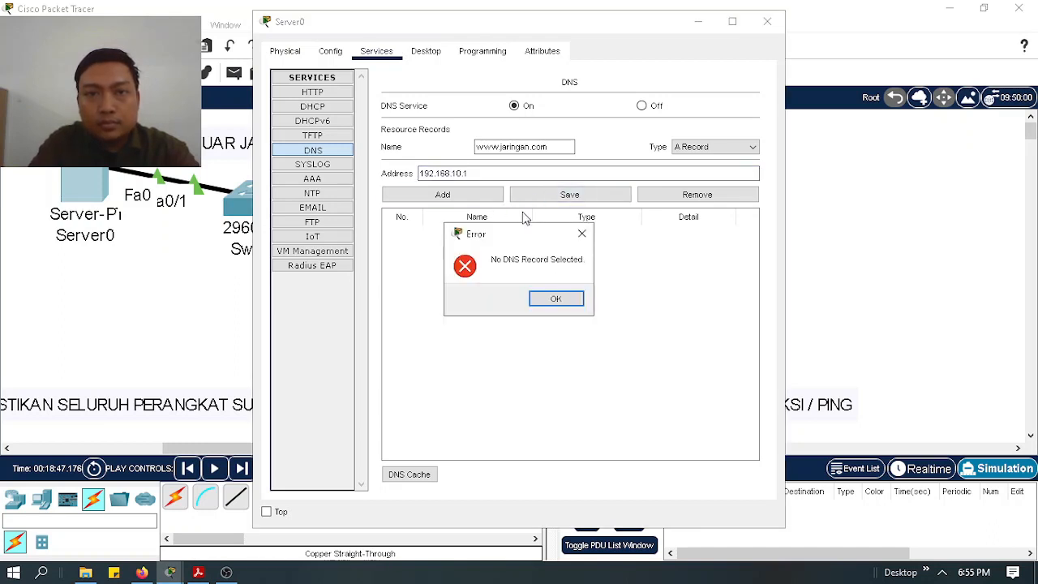
left_click(558, 300)
left_click(457, 200)
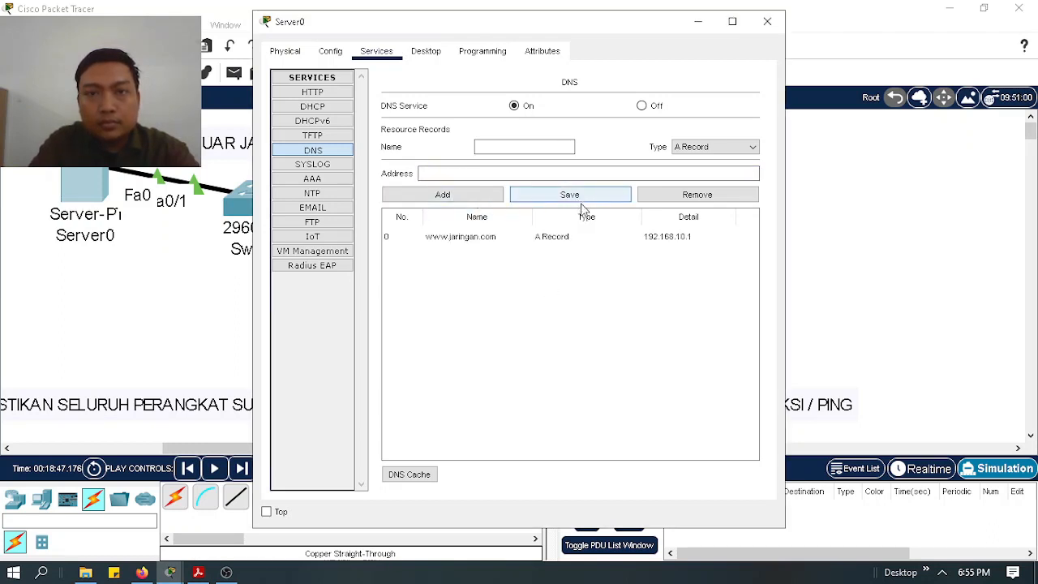
left_click(458, 243)
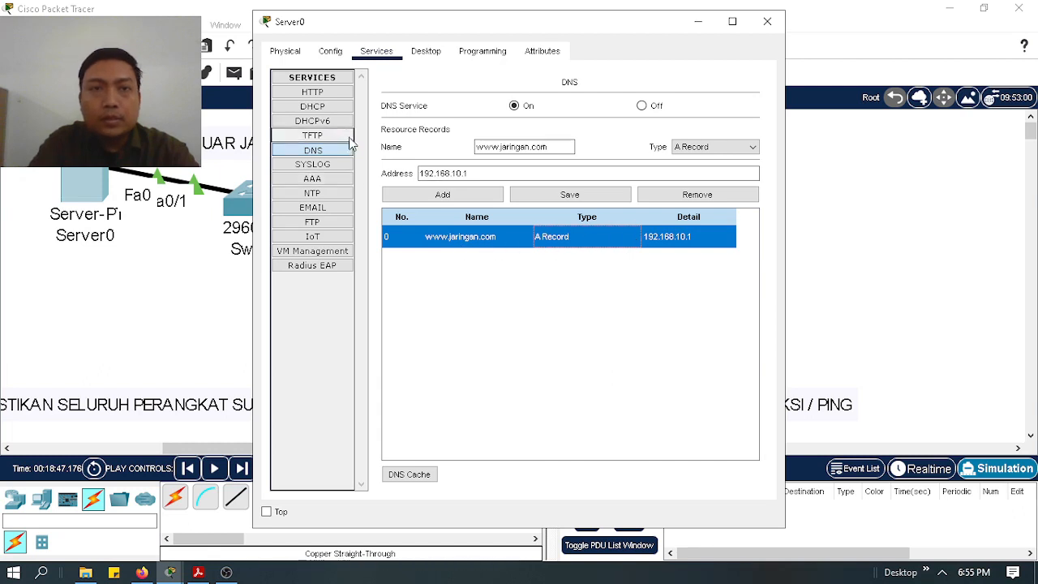
In Server0's HTTP service, replace "Welcome to Cisco Packet Tracer" in index.html with "SELAMAT DATANG DI WEBSITE PT. MUGI RAHARJO", save it, and close the server window.
left_click(317, 92)
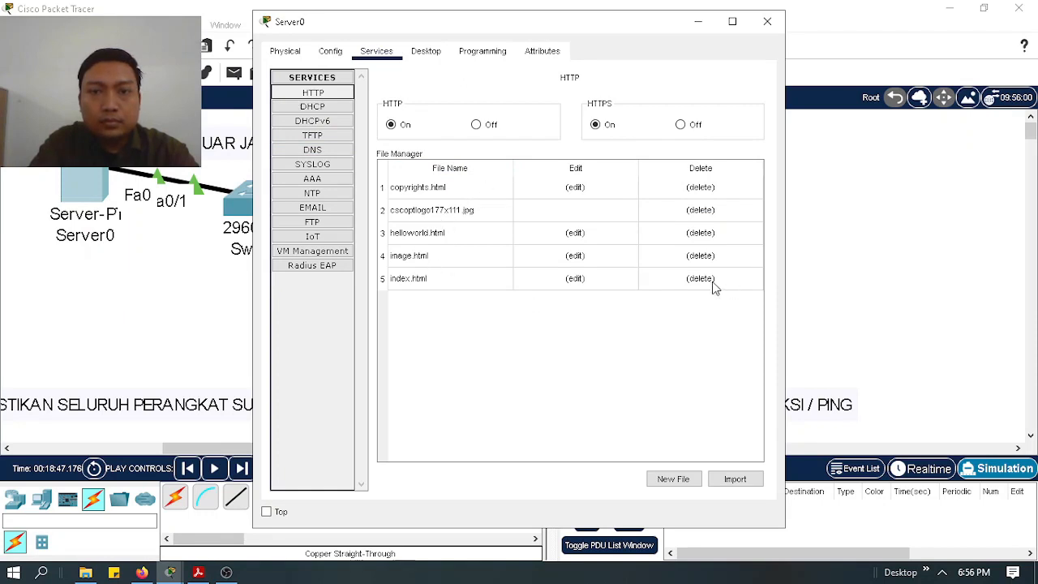
left_click(575, 280)
left_click(437, 168)
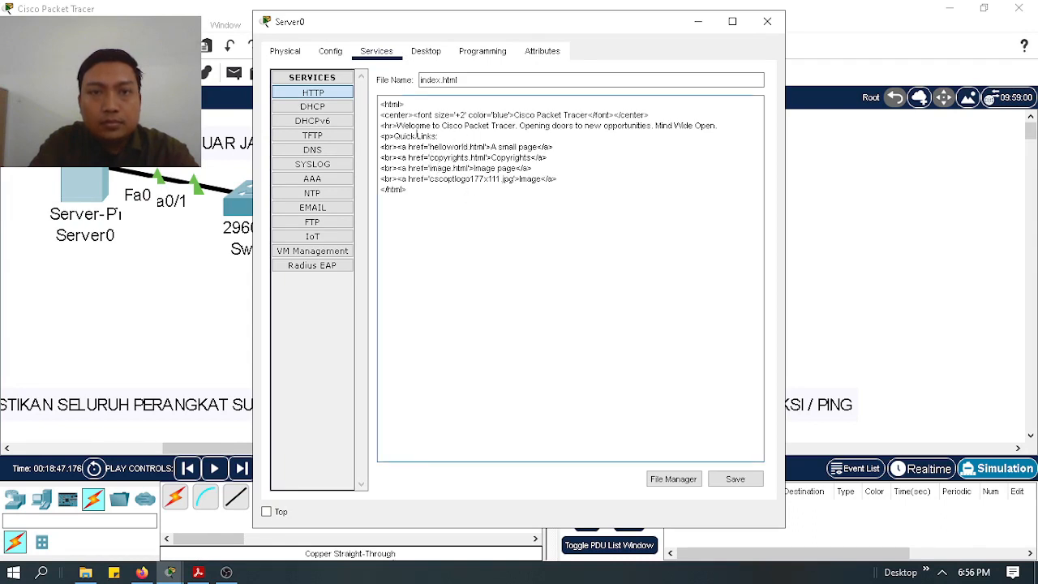
left_click_drag(397, 126, 516, 130)
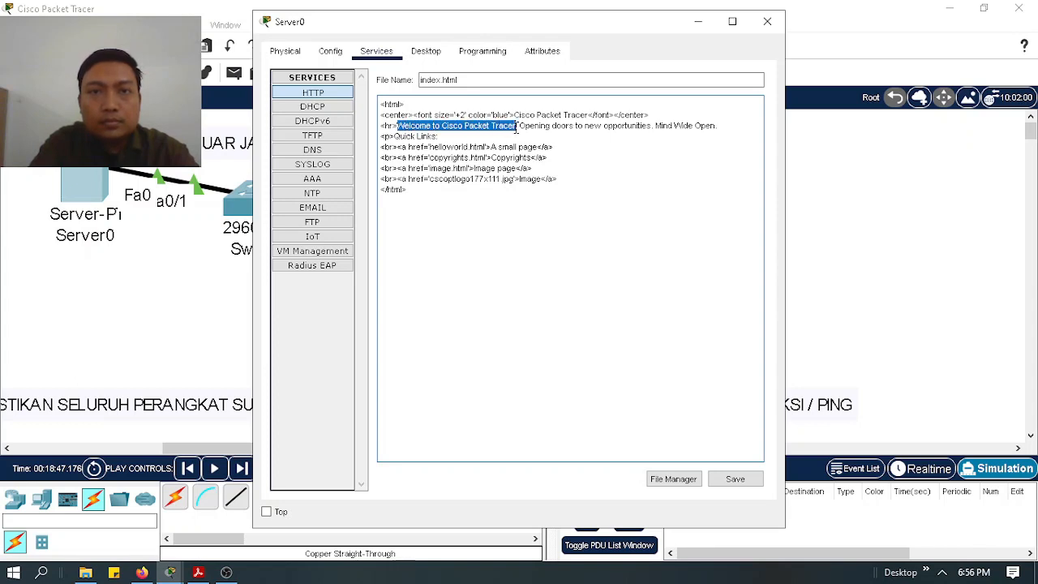
key("BackSpace")
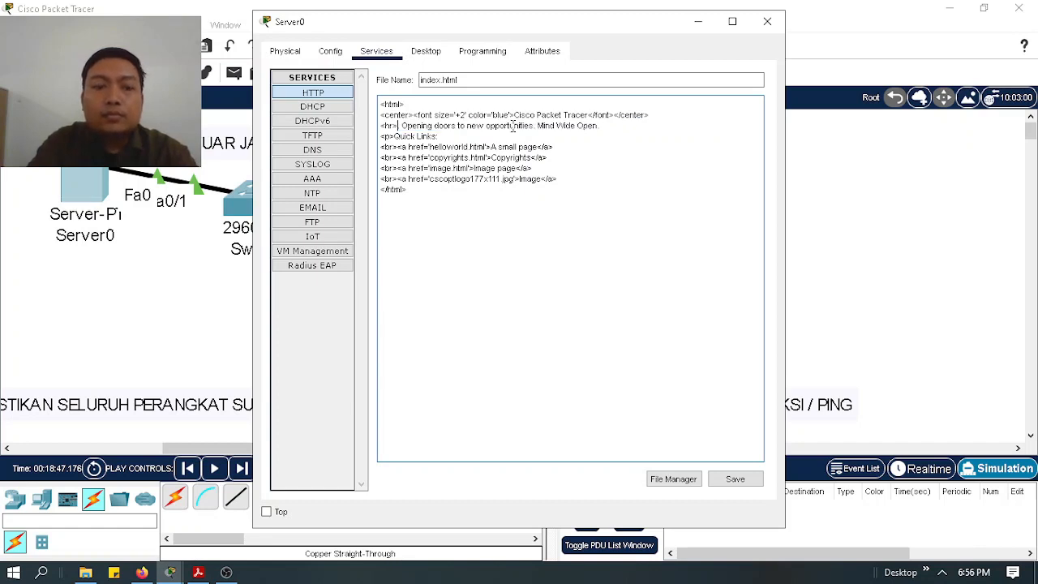
type("SELAMAT DA")
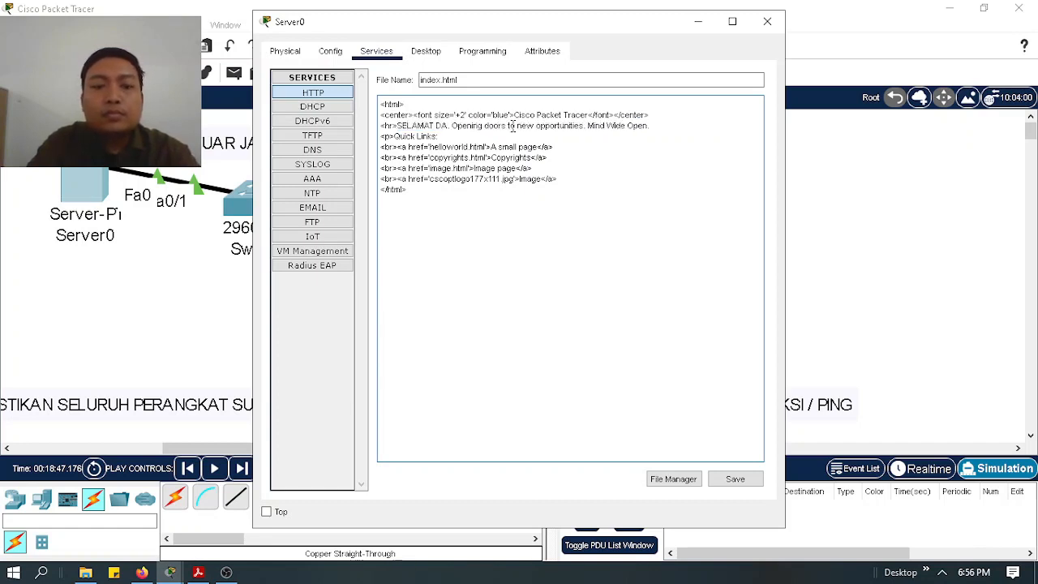
type("TANG DI WE")
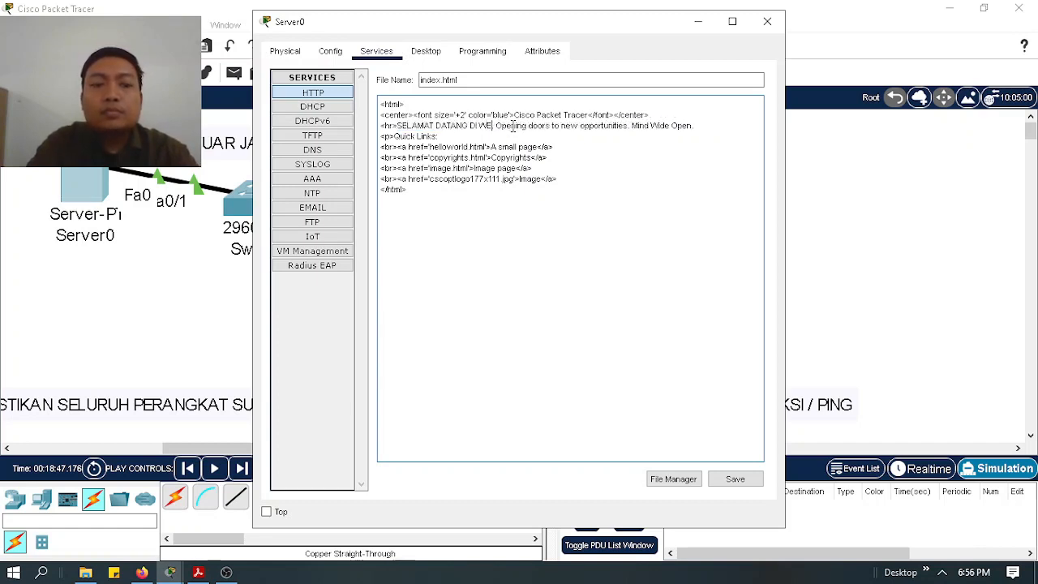
type("BSITE")
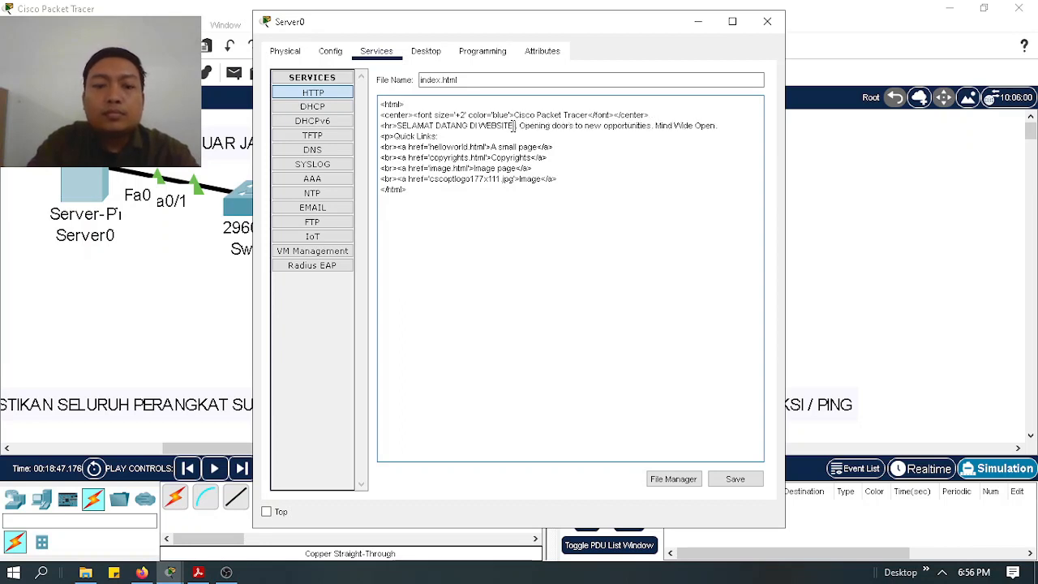
type(" PT. MU")
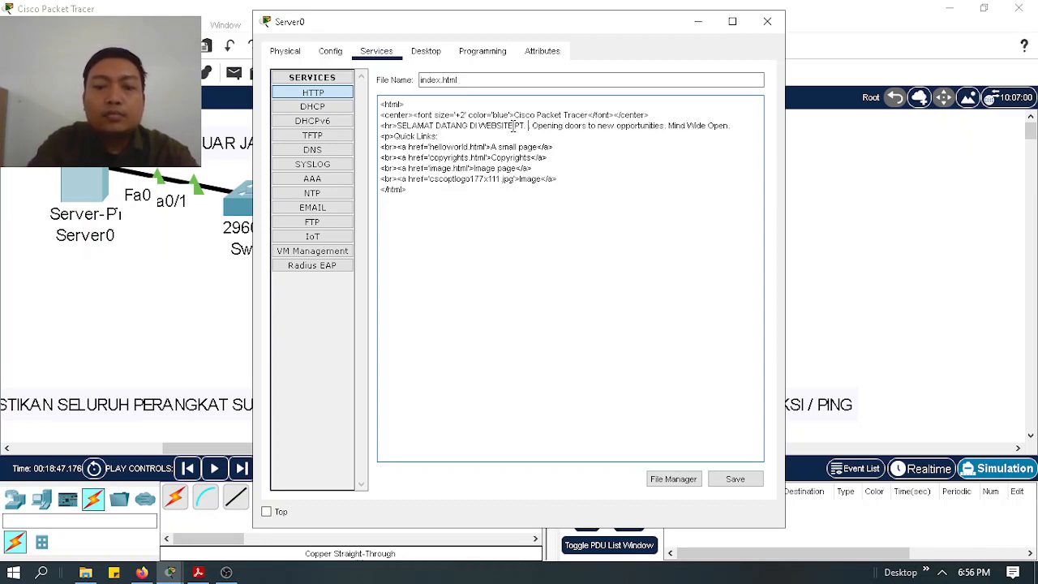
type("GI RAHARJO")
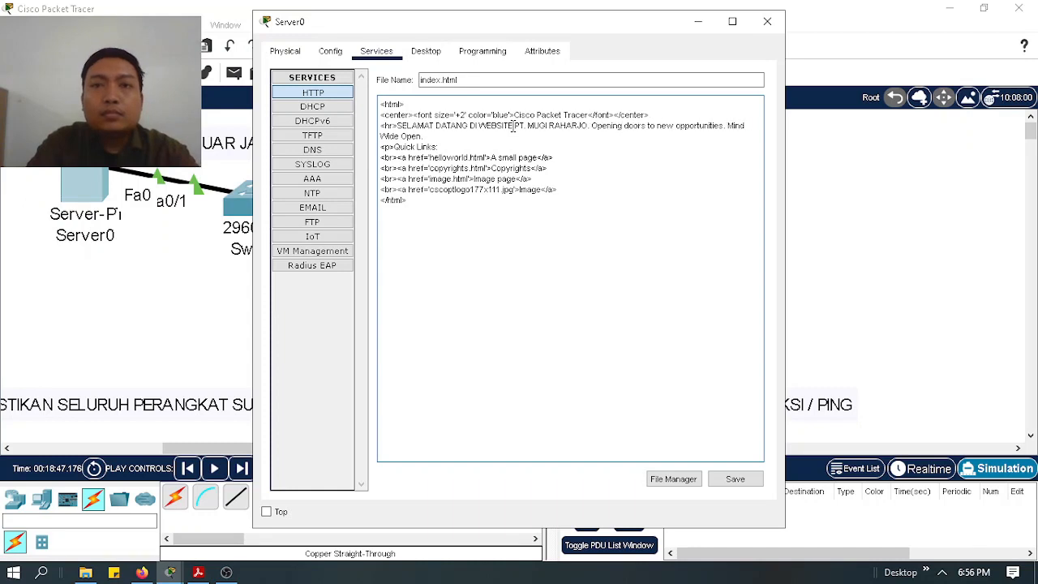
key("Delete")
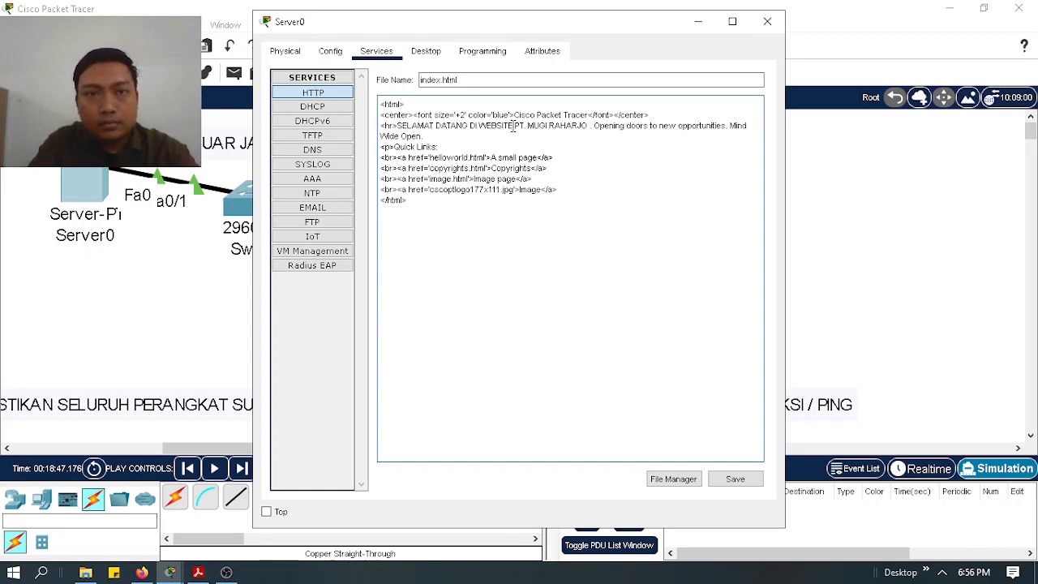
left_click(733, 480)
left_click(550, 299)
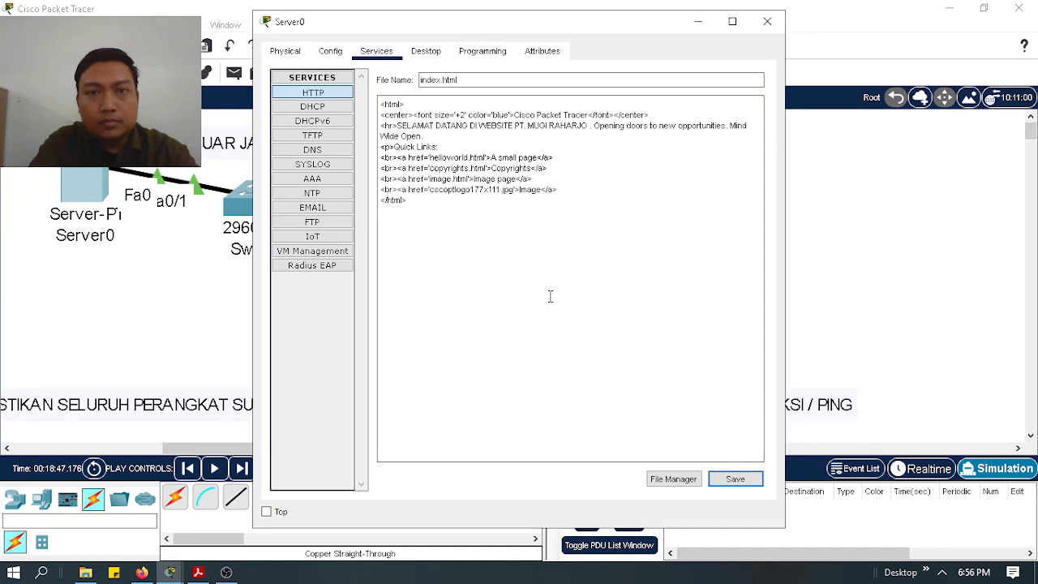
left_click(767, 21)
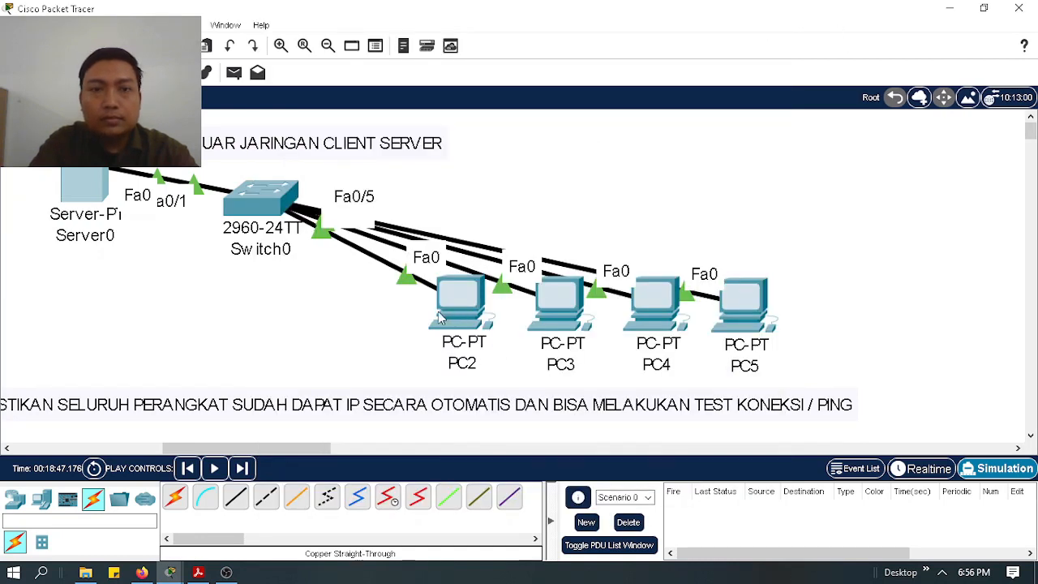
left_click(84, 185)
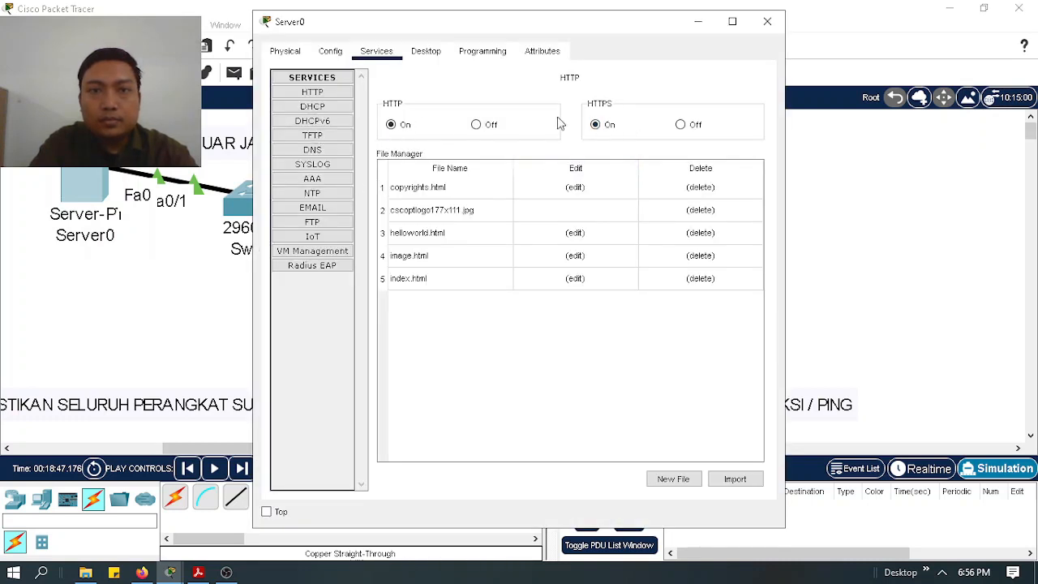
left_click(333, 150)
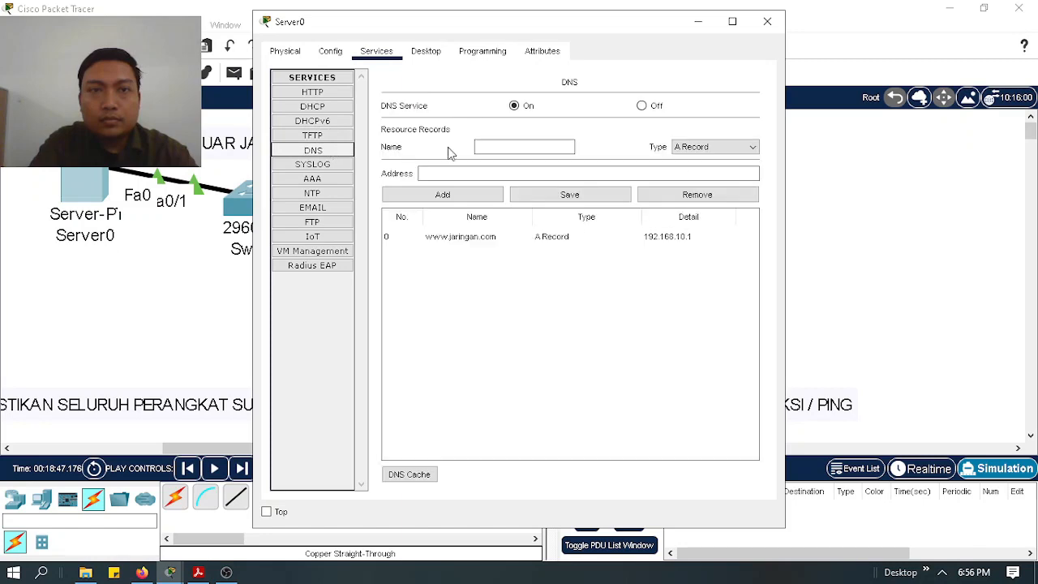
left_click(533, 235)
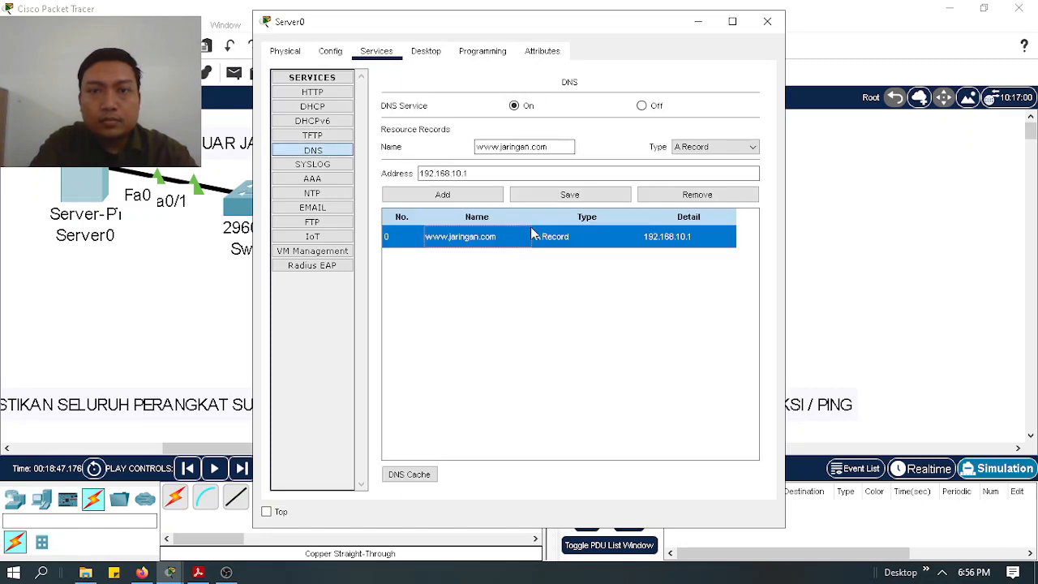
left_click(767, 21)
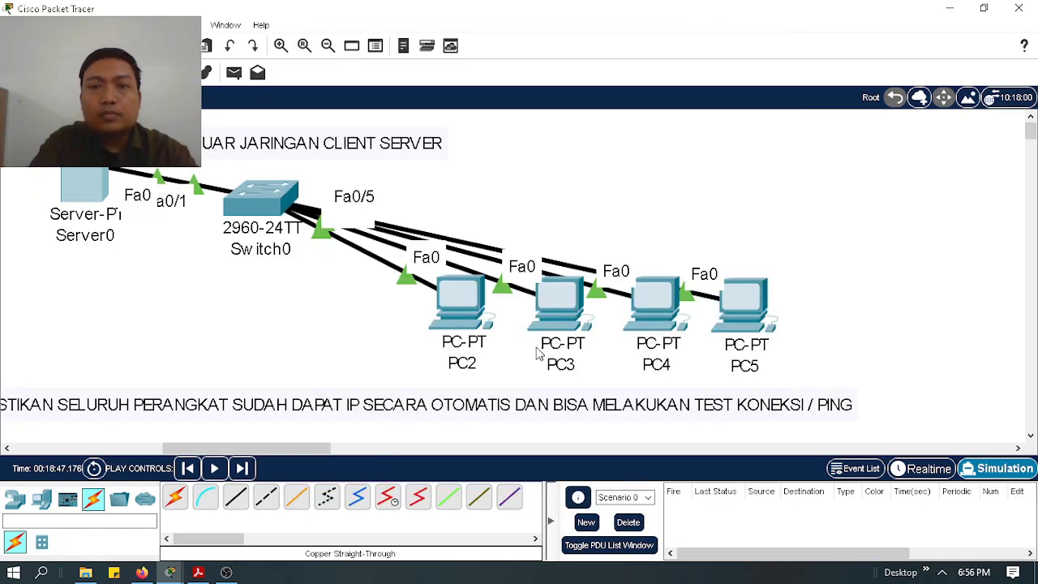
Open the Web Browser on PC2.
left_click(463, 315)
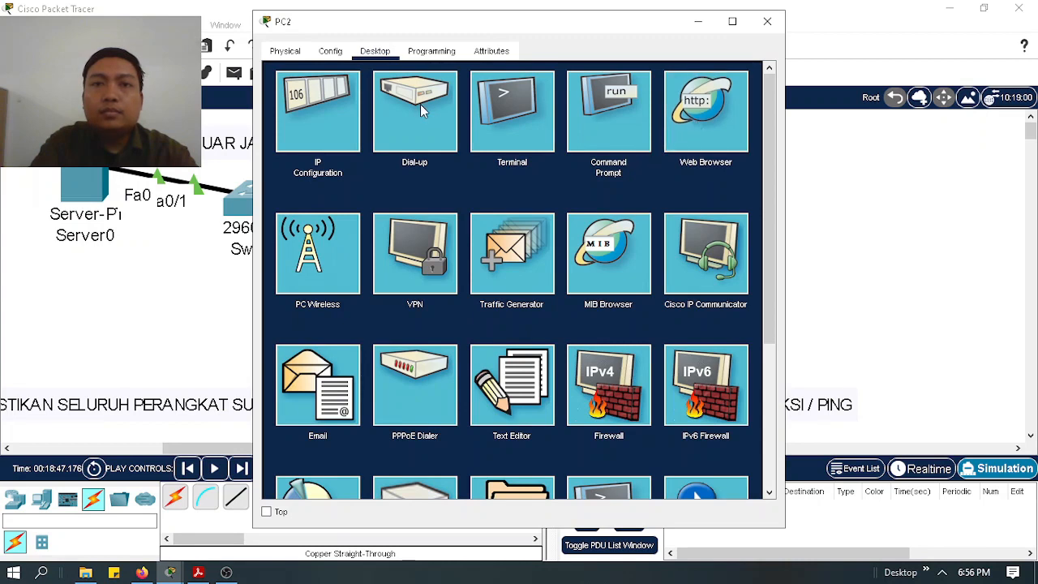
left_click(706, 111)
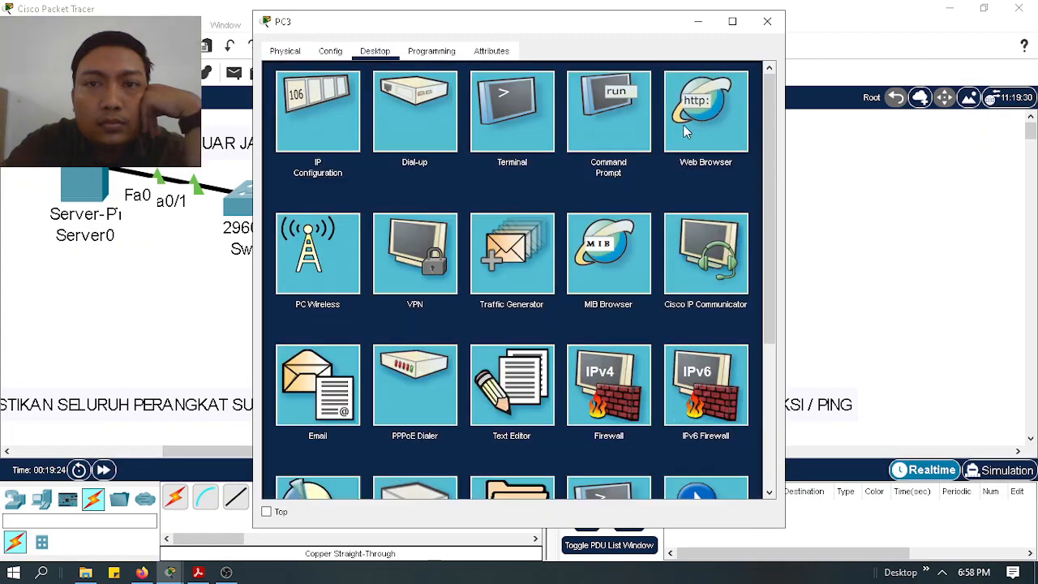
Load 192.168.10.1 in PC3's Web Browser, check the welcome text on the page, and close the browser.
left_click(684, 127)
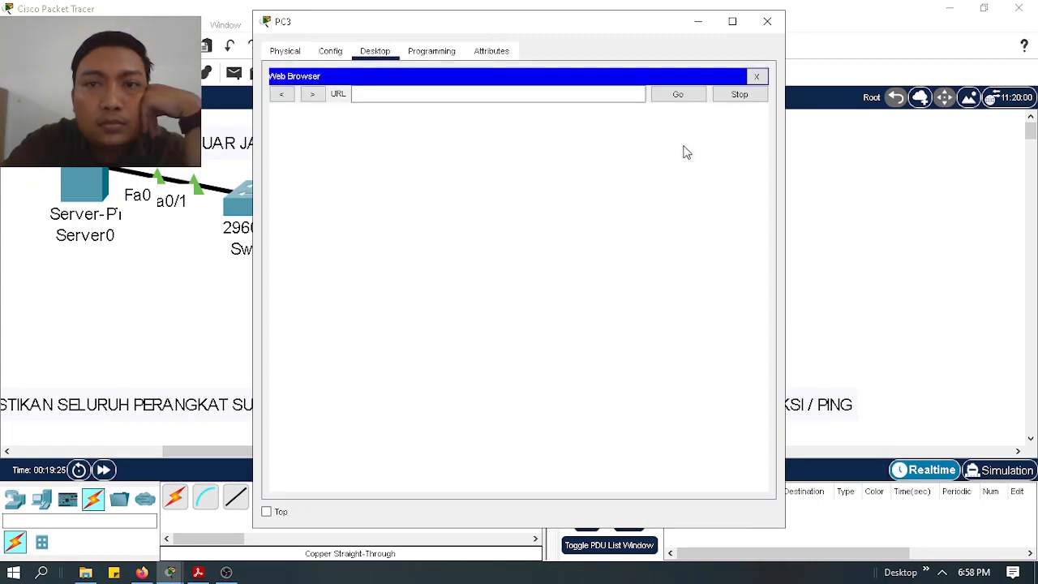
left_click(565, 97)
type("192.168")
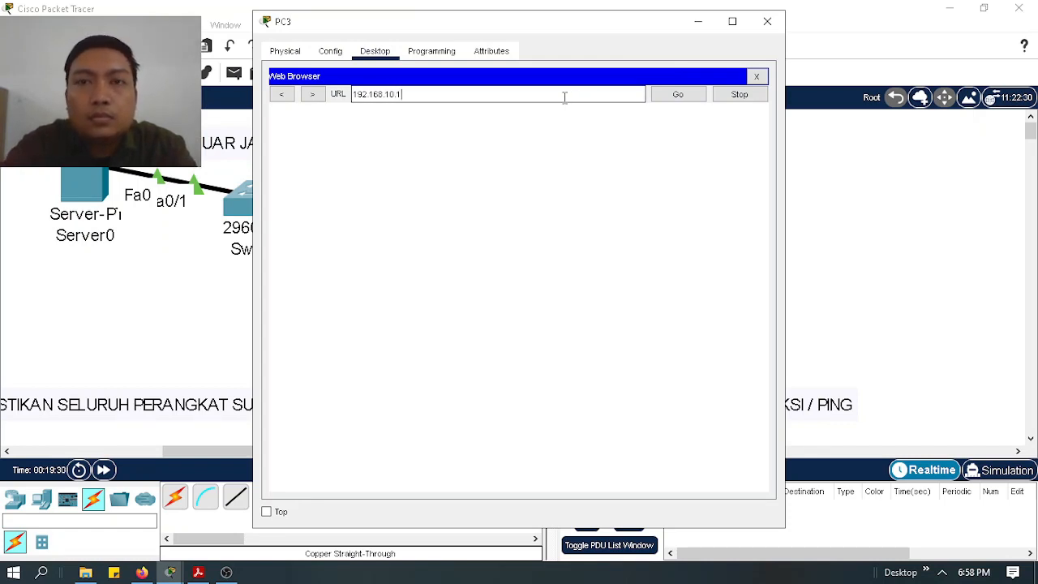
type(".10.1")
left_click(702, 97)
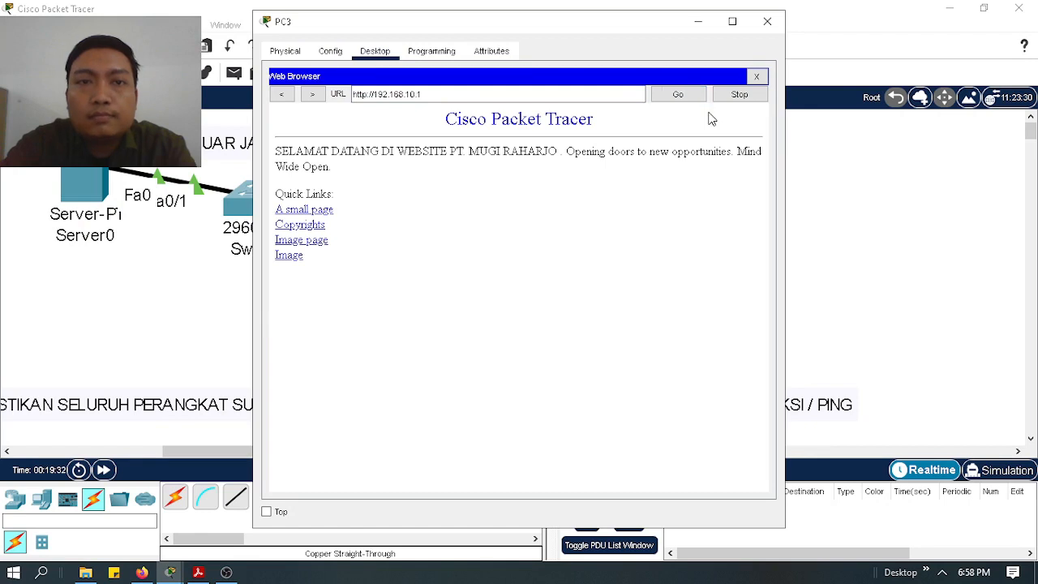
left_click_drag(562, 151, 359, 142)
left_click(757, 76)
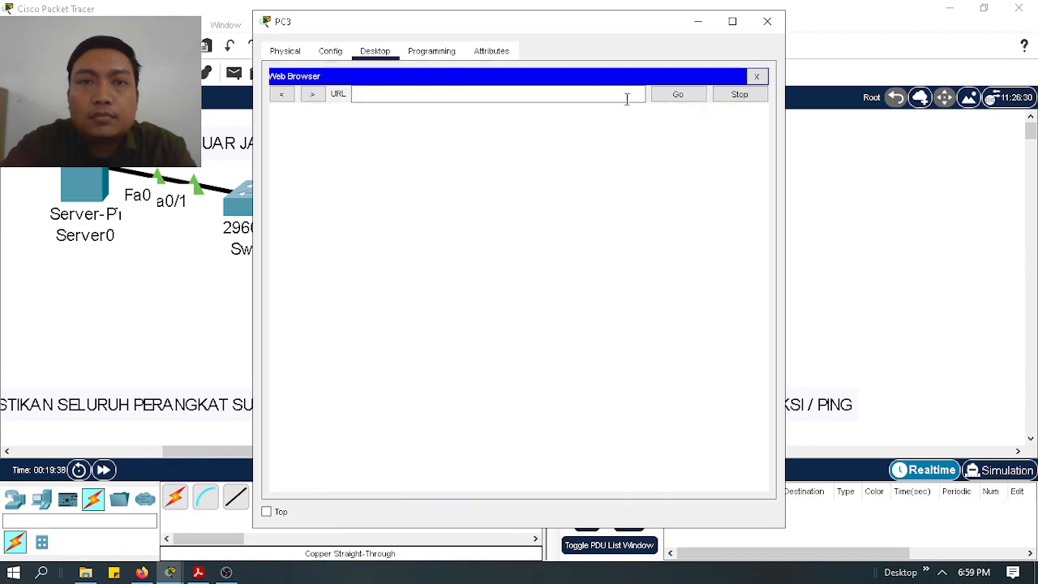
left_click(533, 95)
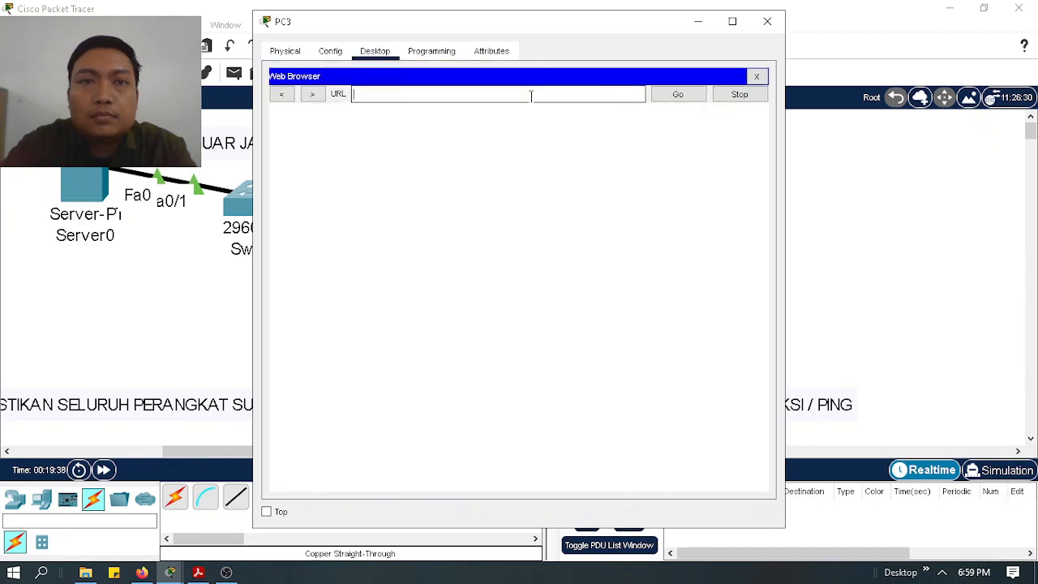
type("www.ja")
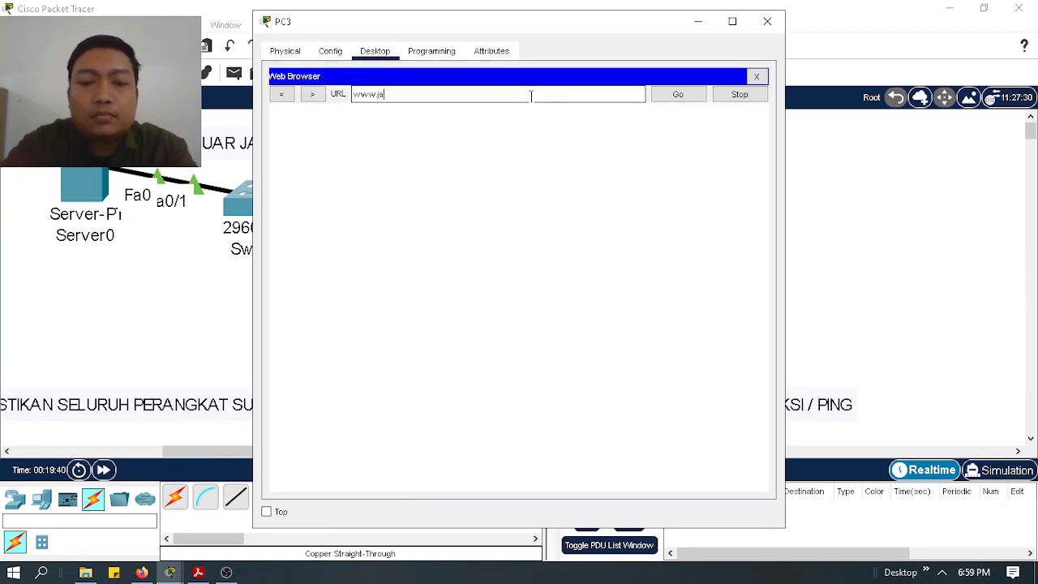
type("r")
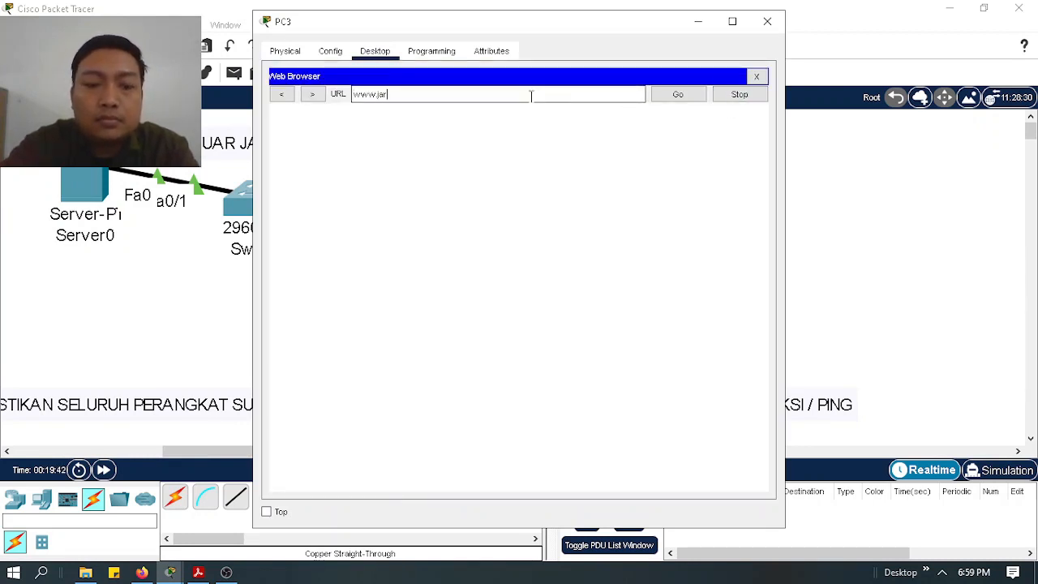
type("ngan.com")
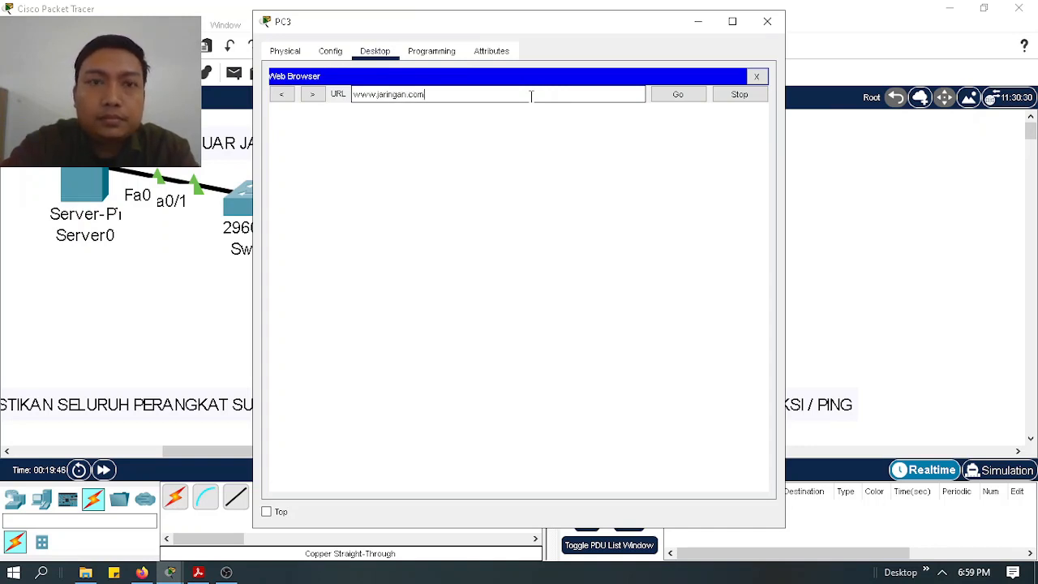
left_click(685, 95)
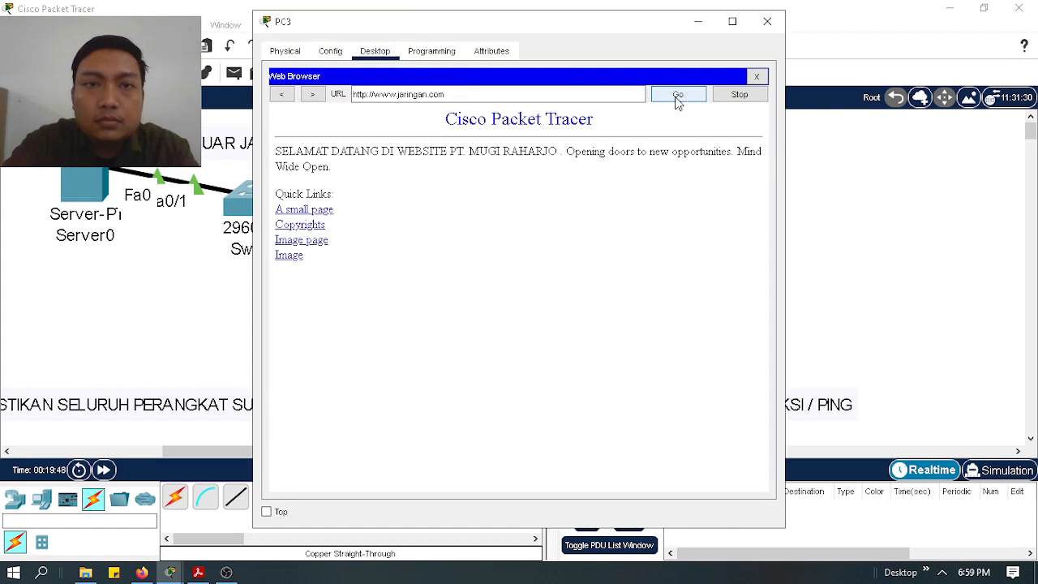
left_click_drag(557, 153, 274, 153)
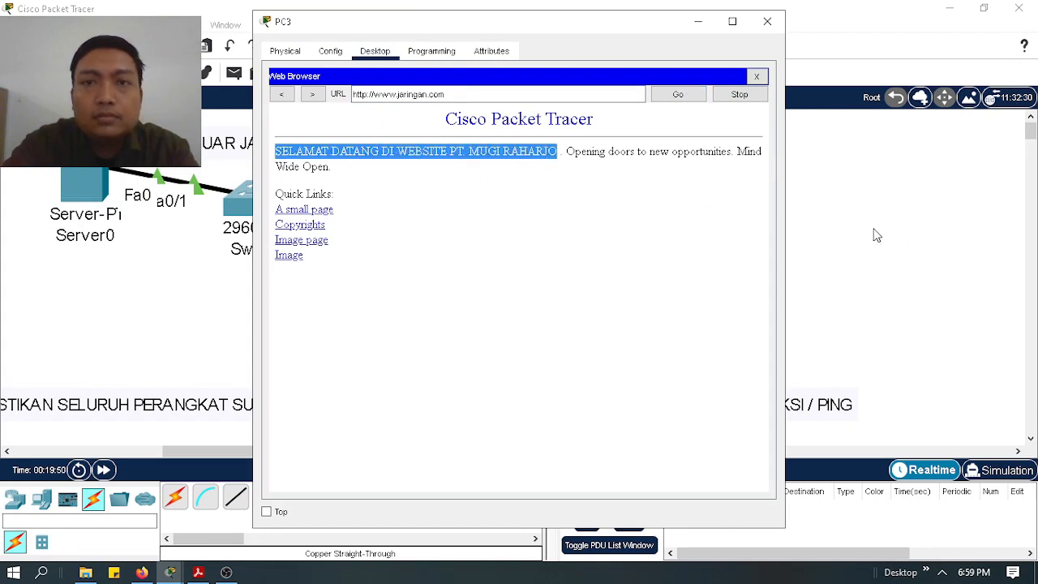
left_click(907, 228)
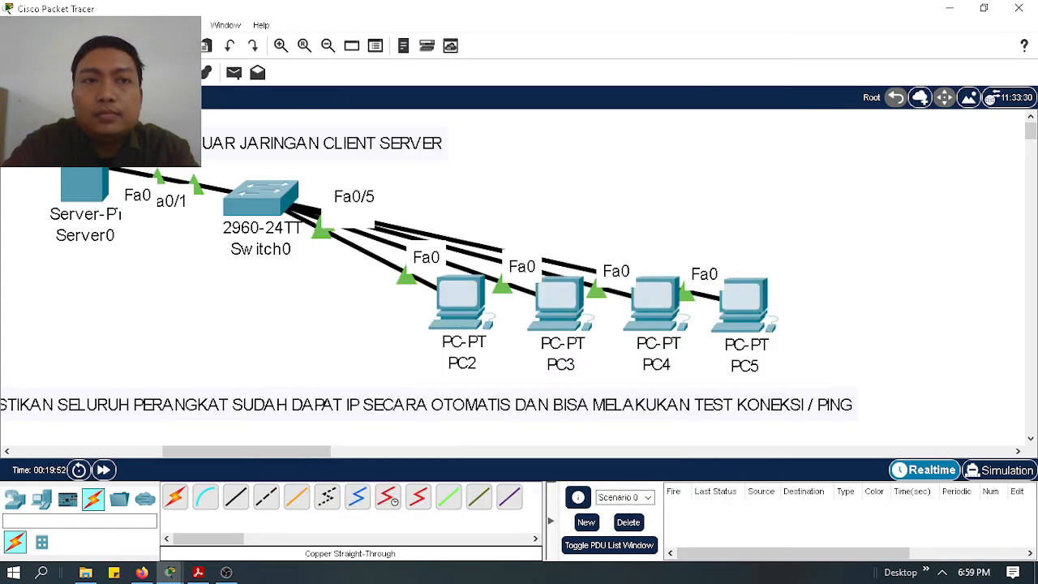
Add the note "pastikan website yang kalian buat sudah dapat di Akses" to the workspace above the PCs.
left_click(483, 182)
type("pastikan website yang")
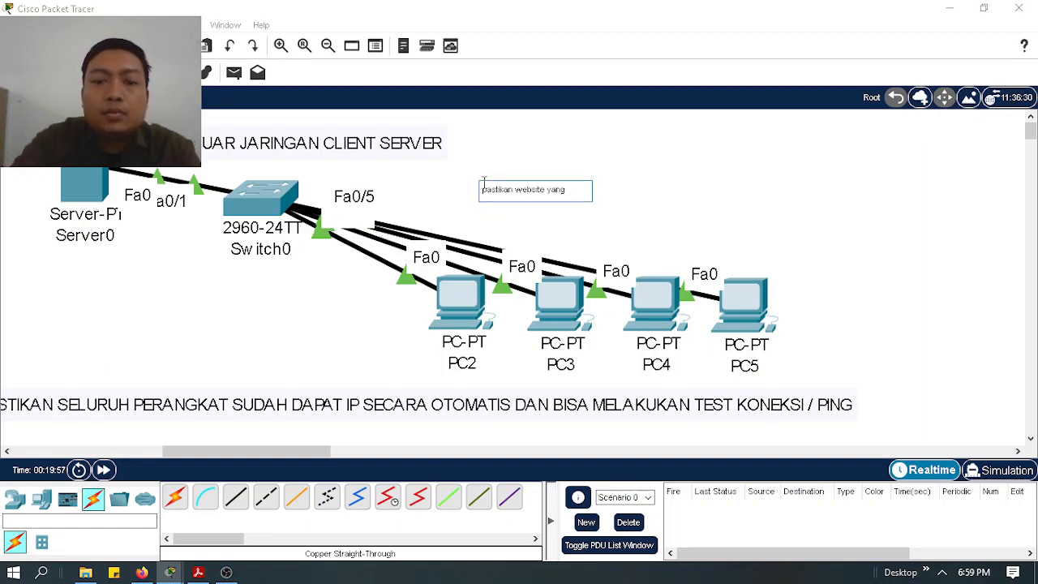
type(" kalian buat s")
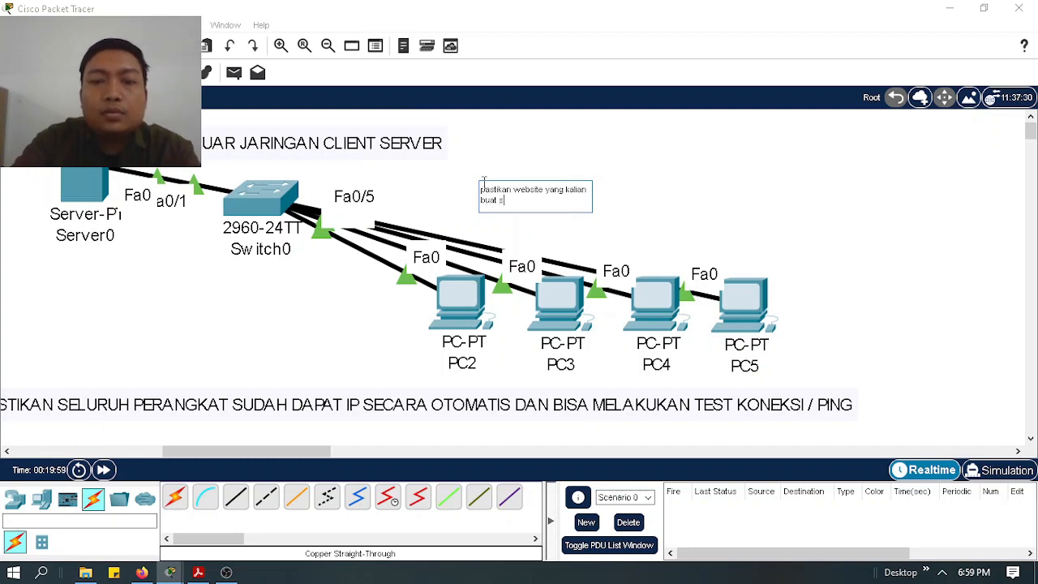
type("udah dapat di Akses")
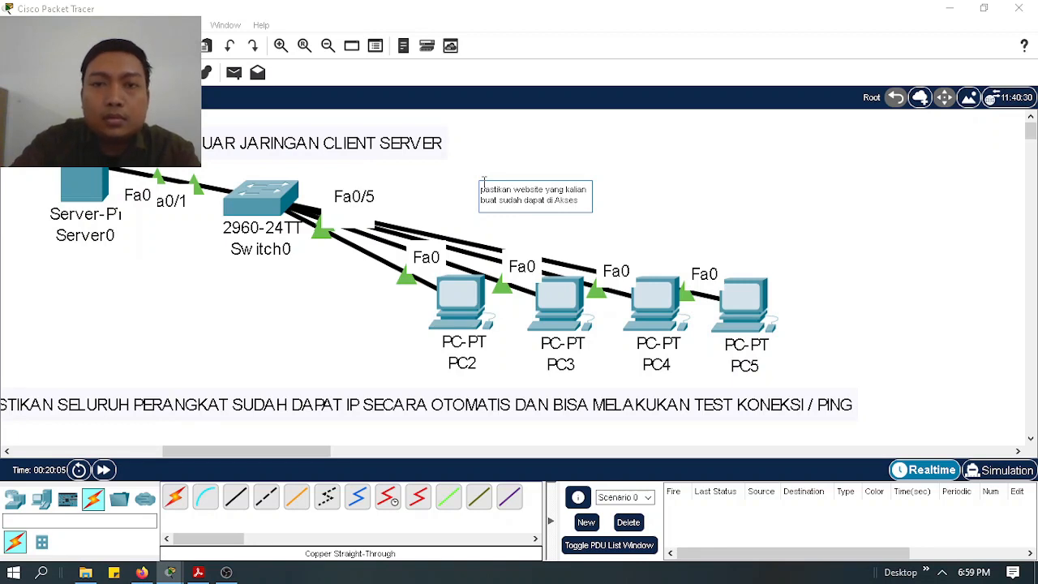
left_click(682, 167)
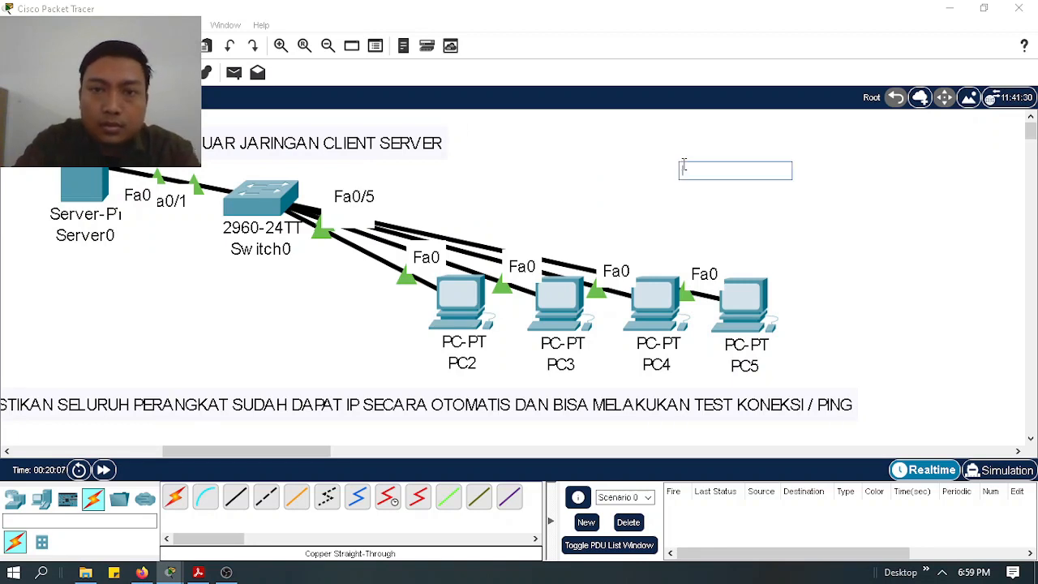
Add the note "website bisa kalian modifikasi sesuai kreatifitas" just above the note about website access.
left_click(503, 154)
type("websi")
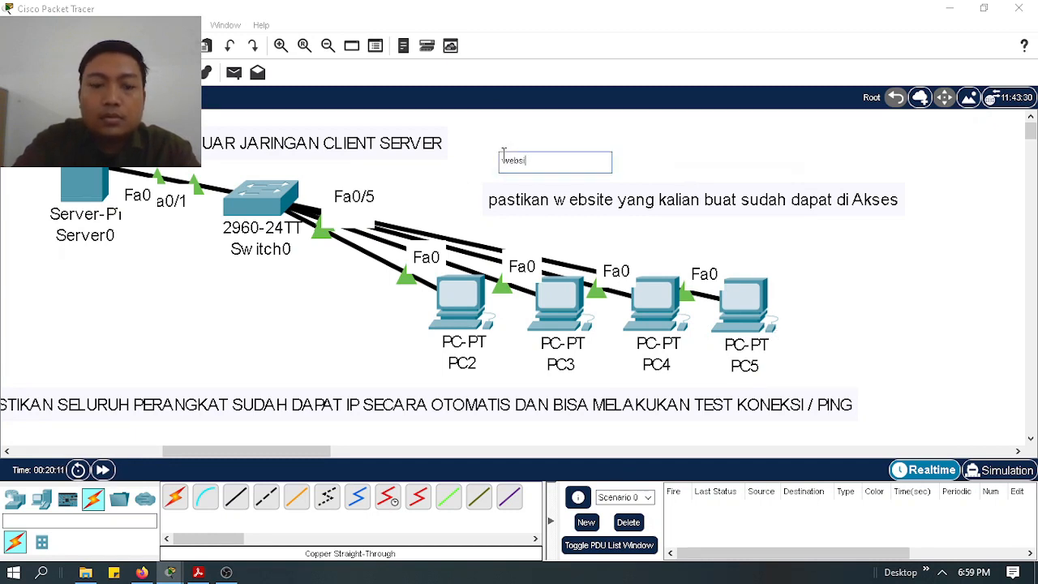
type("te bisa kalia")
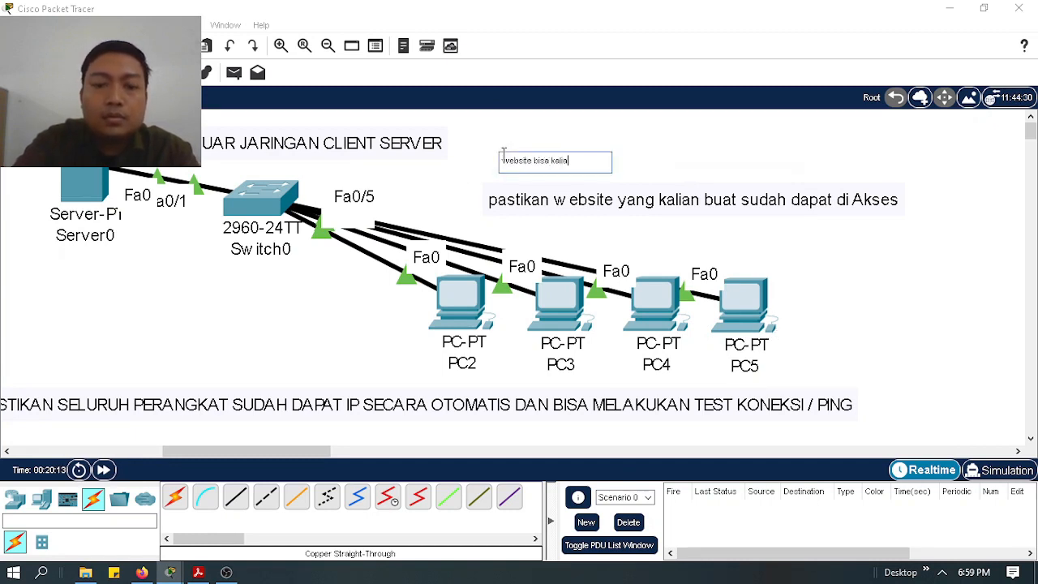
type("n modifikasi")
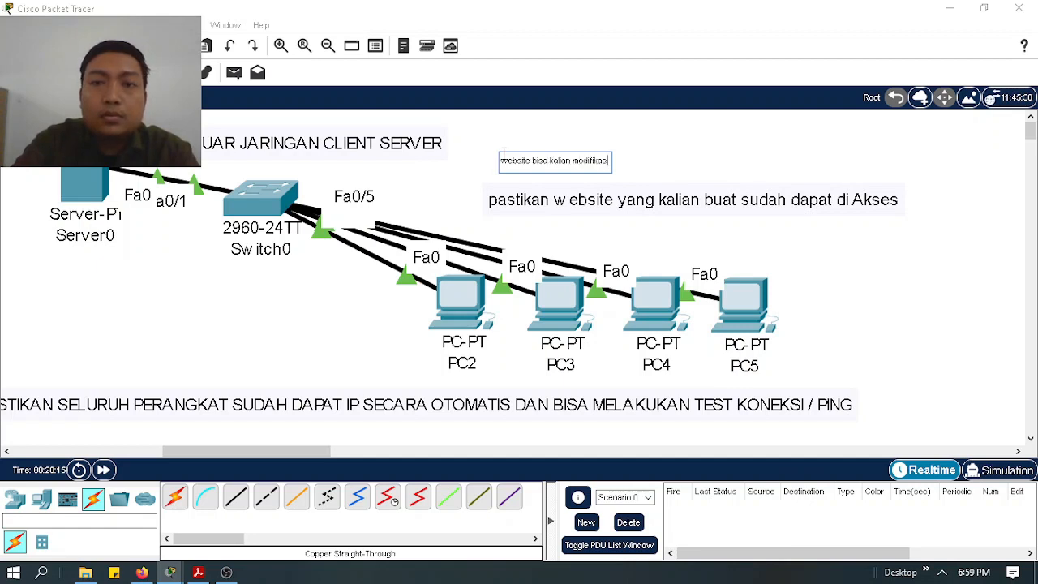
type(" sesu")
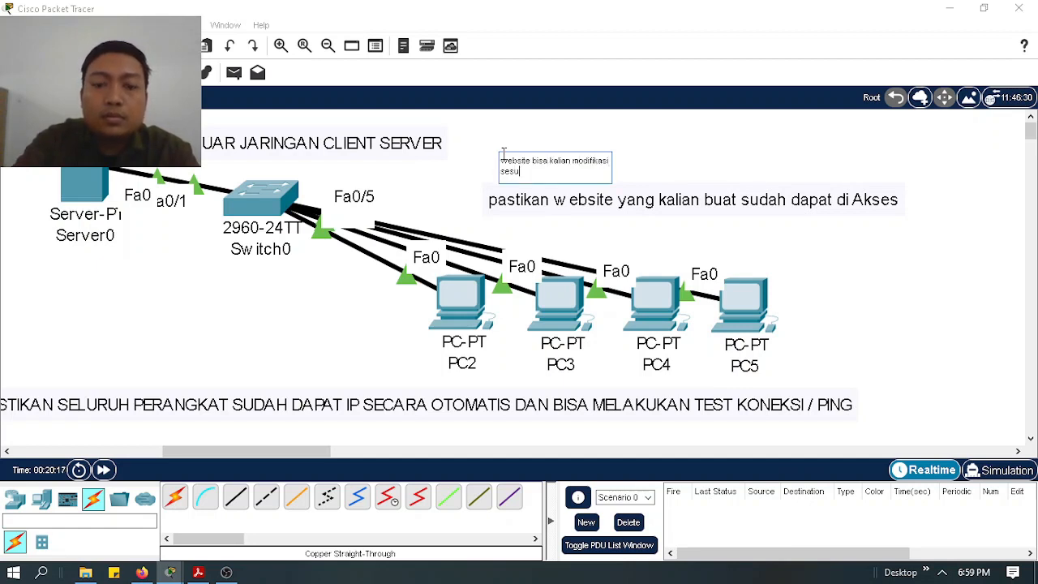
type("ai kreatifitas")
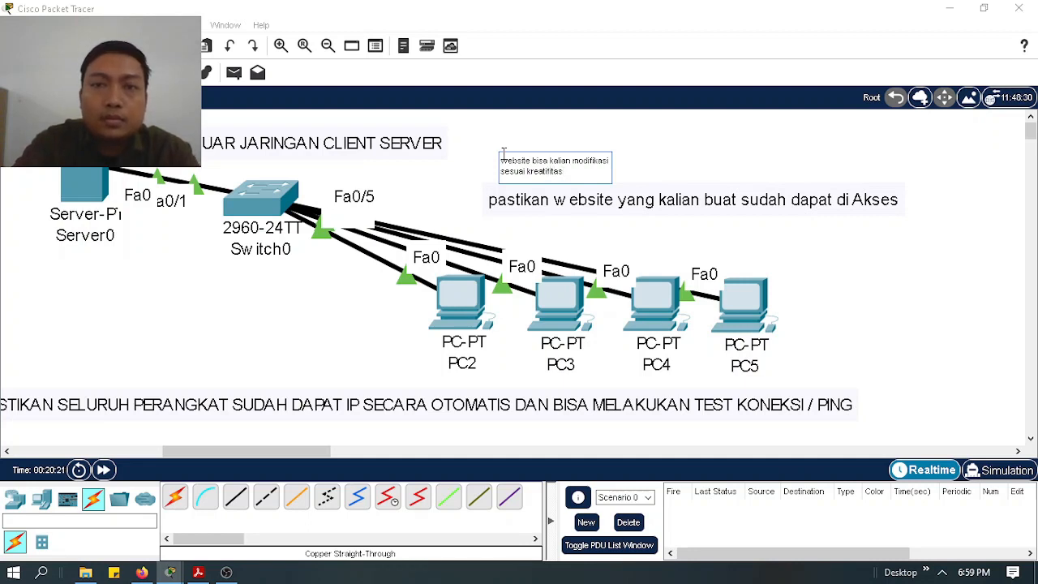
left_click(835, 180)
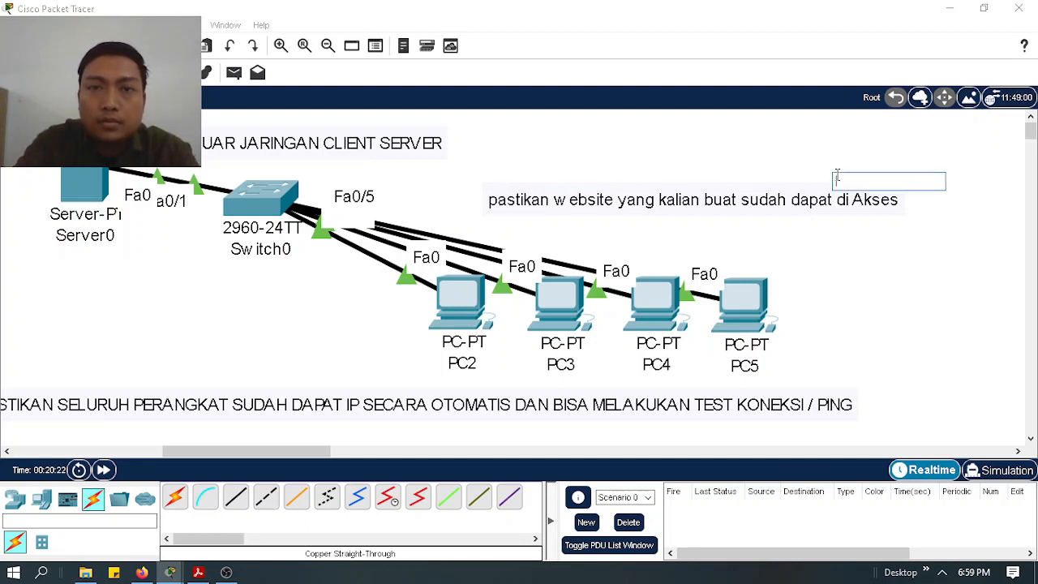
left_click(763, 222)
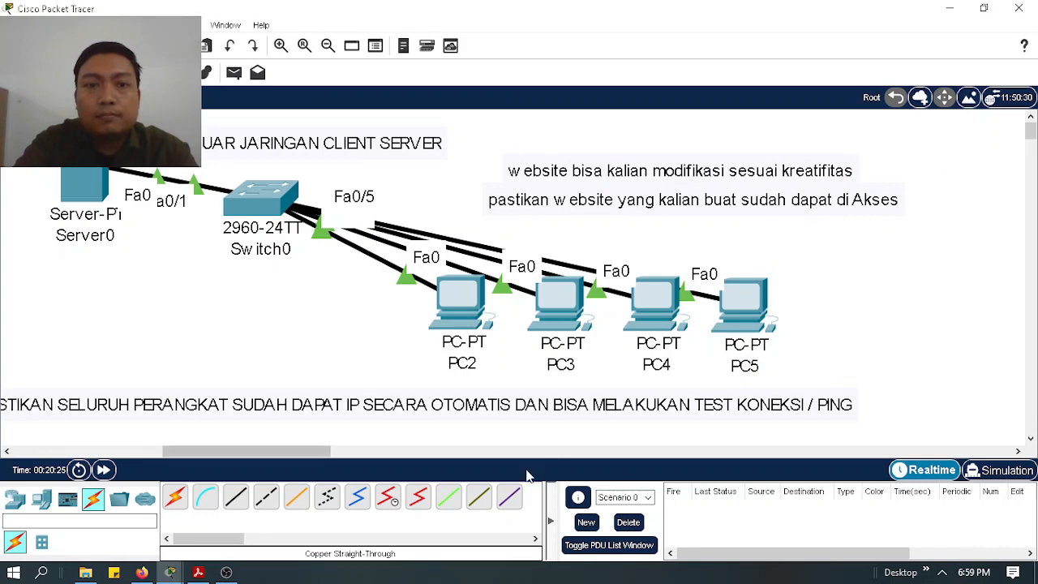
mouse_move(308, 452)
left_mouse_down()
mouse_move(240, 459)
mouse_move(347, 451)
mouse_move(325, 452)
left_mouse_up()
left_click(718, 305)
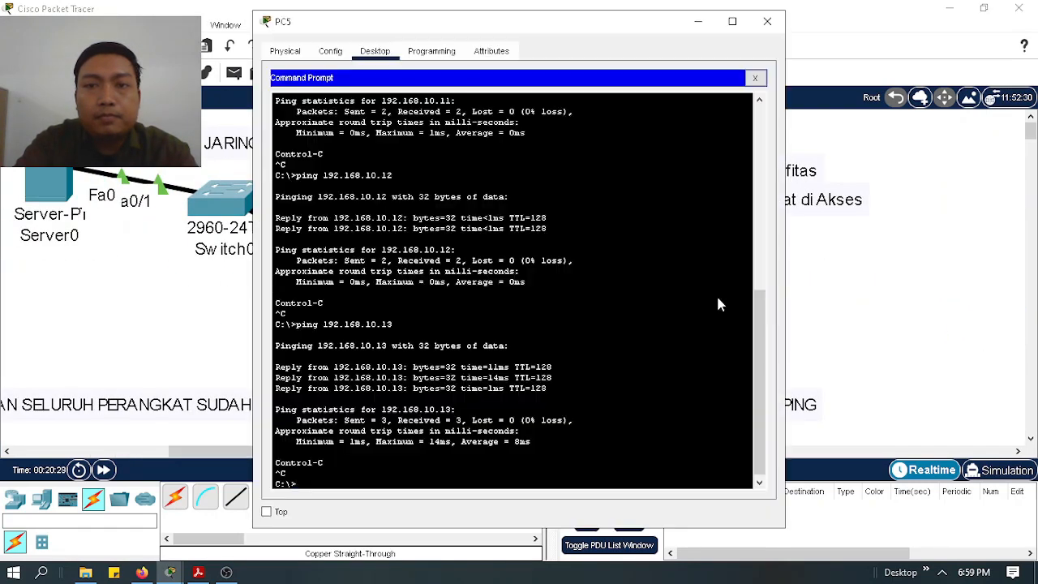
left_click(768, 21)
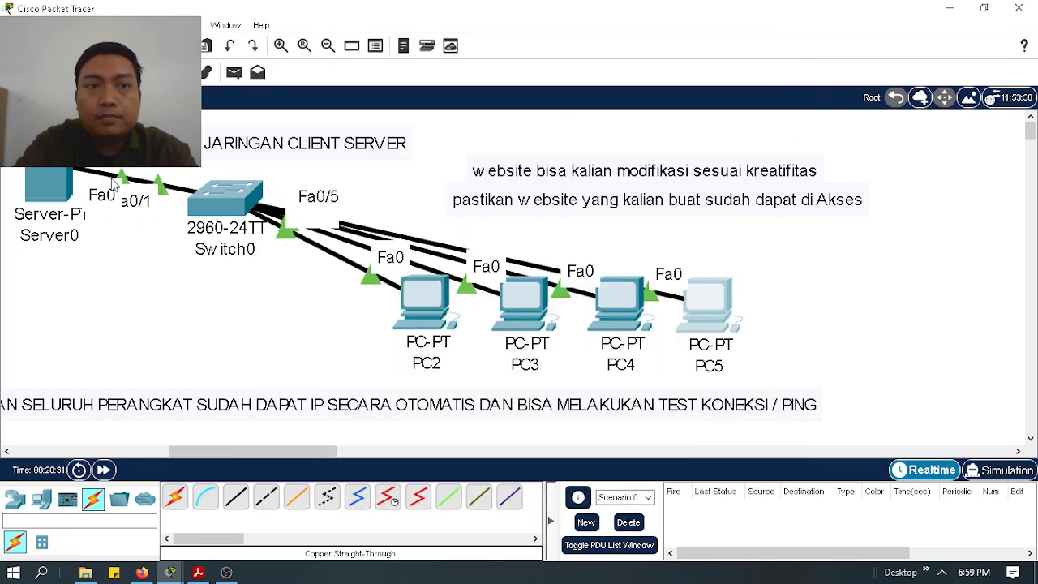
In Server0's HTTP service, insert "HALOOOOOO" before "SELAMAT DATANG" in index.html, save it over the existing file, and close the server window.
left_click(48, 185)
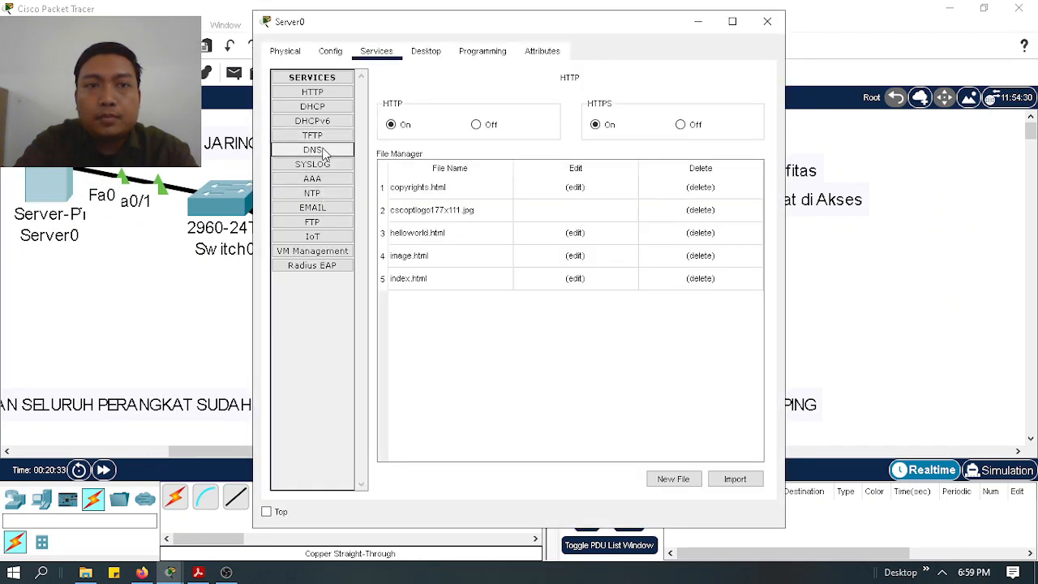
left_click(326, 94)
left_click(575, 278)
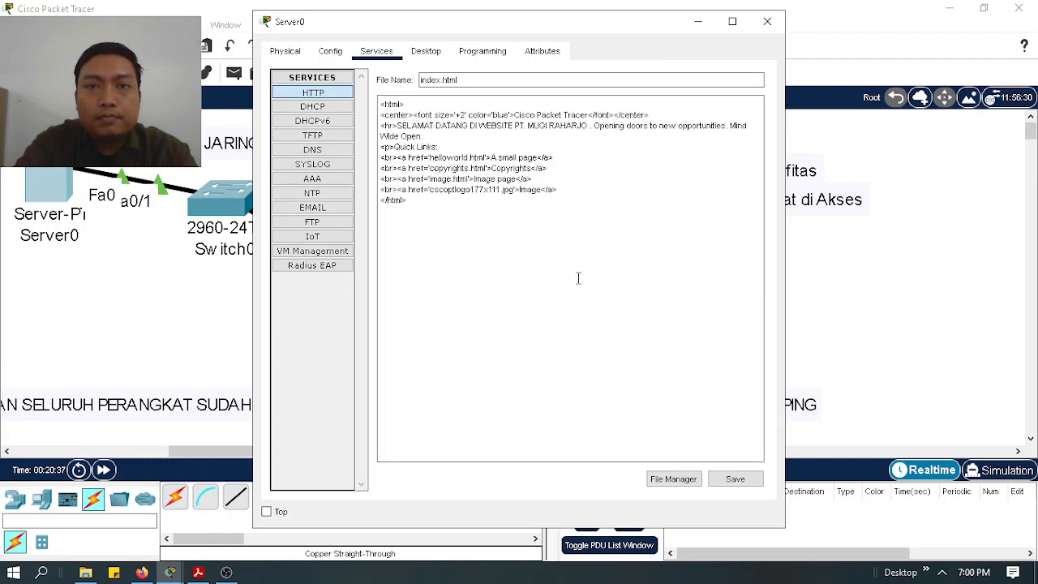
left_click(478, 148)
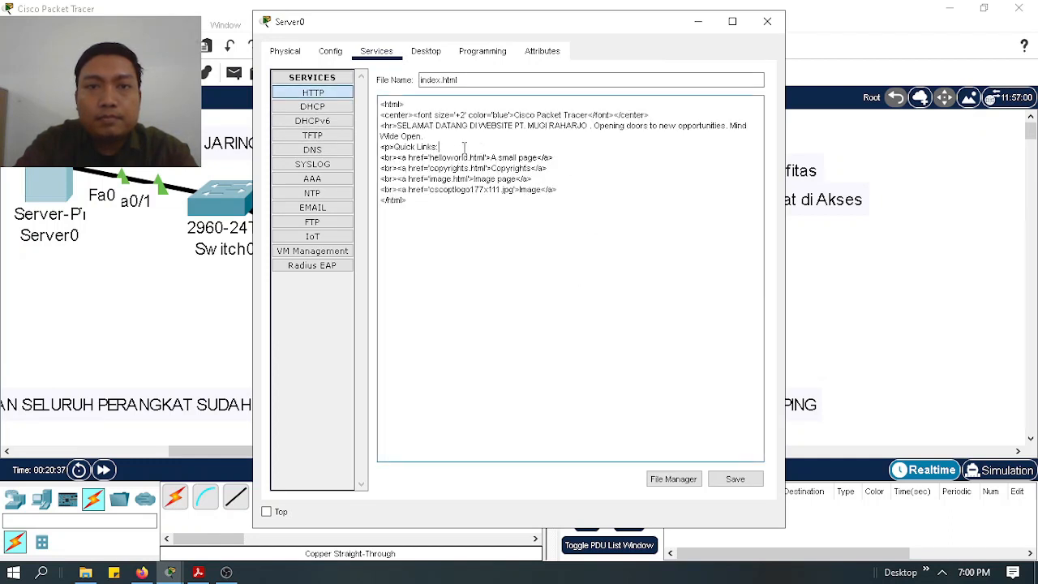
left_click(398, 126)
type("HALOOOOOO")
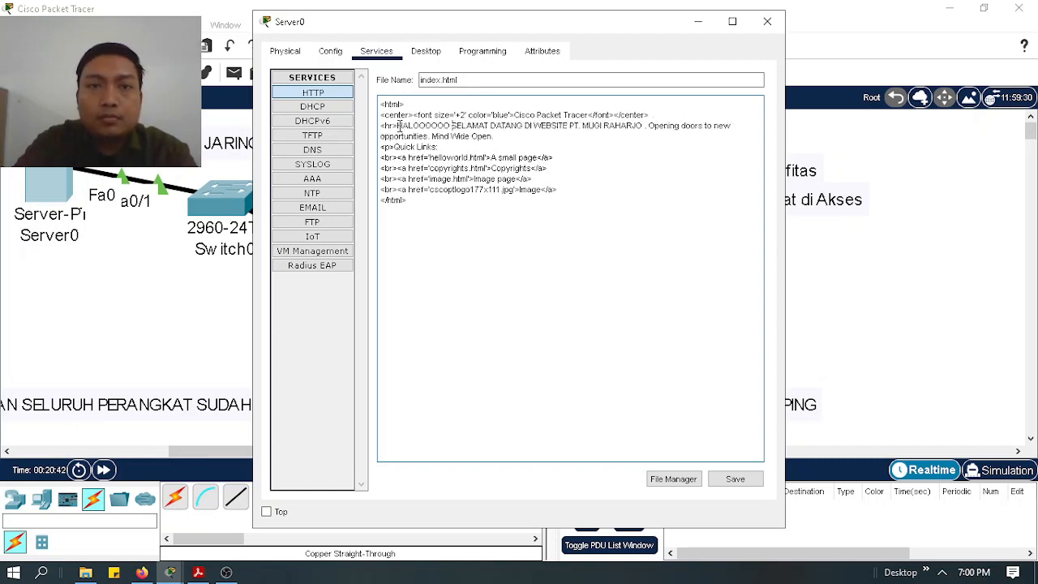
left_click(746, 480)
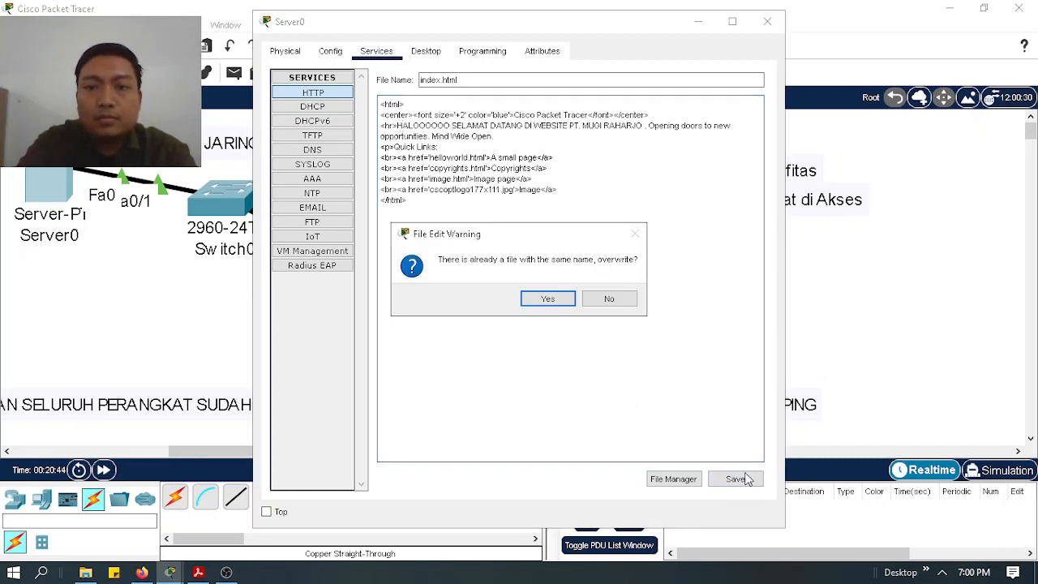
left_click(554, 300)
left_click(767, 21)
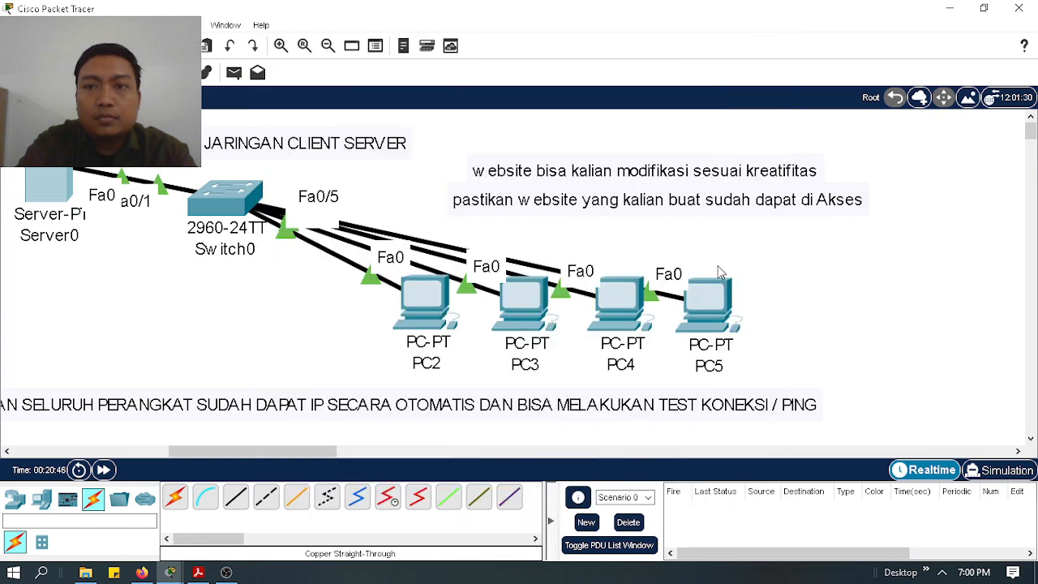
Load 192.168.10.1 in PC5's Web Browser, check the edited welcome text, and close the PC5 window.
left_click(712, 294)
left_click(733, 113)
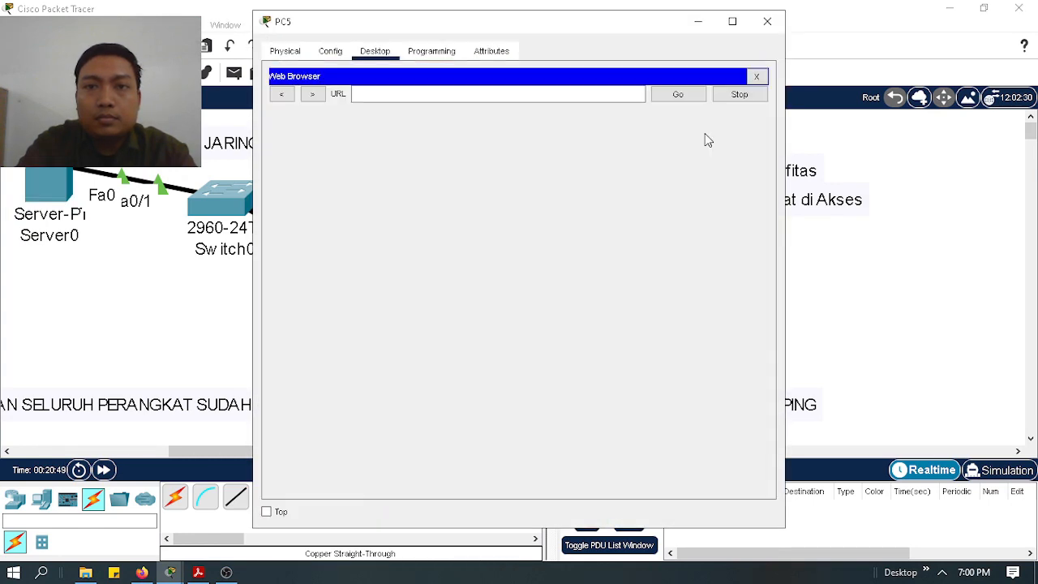
type("192")
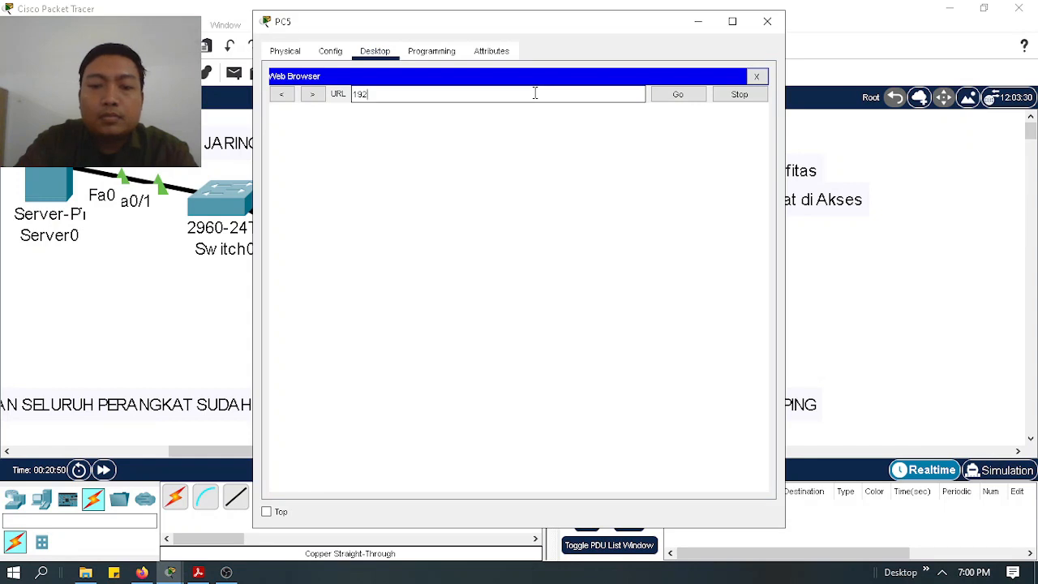
type(".168.10.")
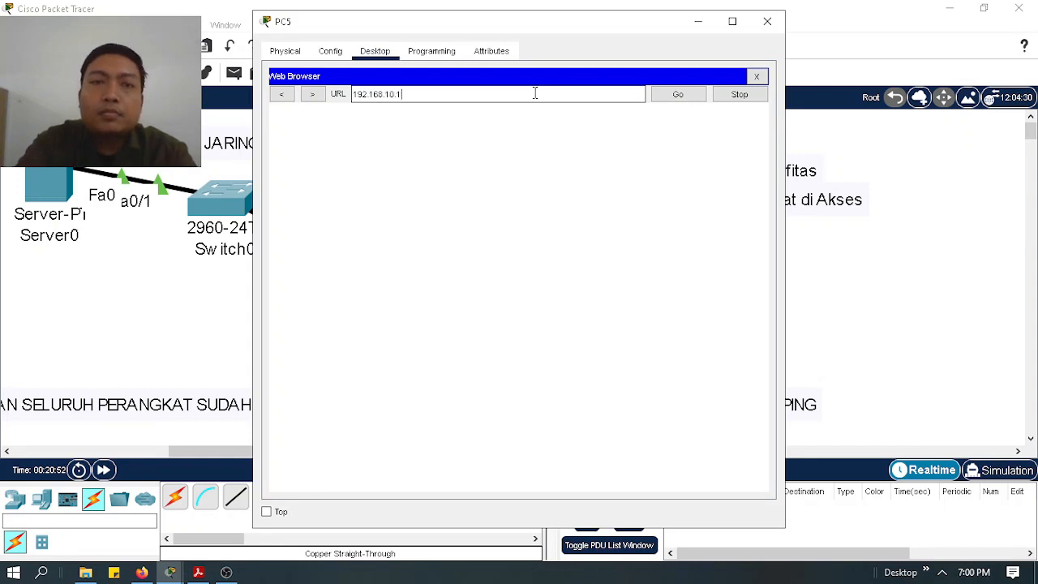
type("1")
left_click(683, 95)
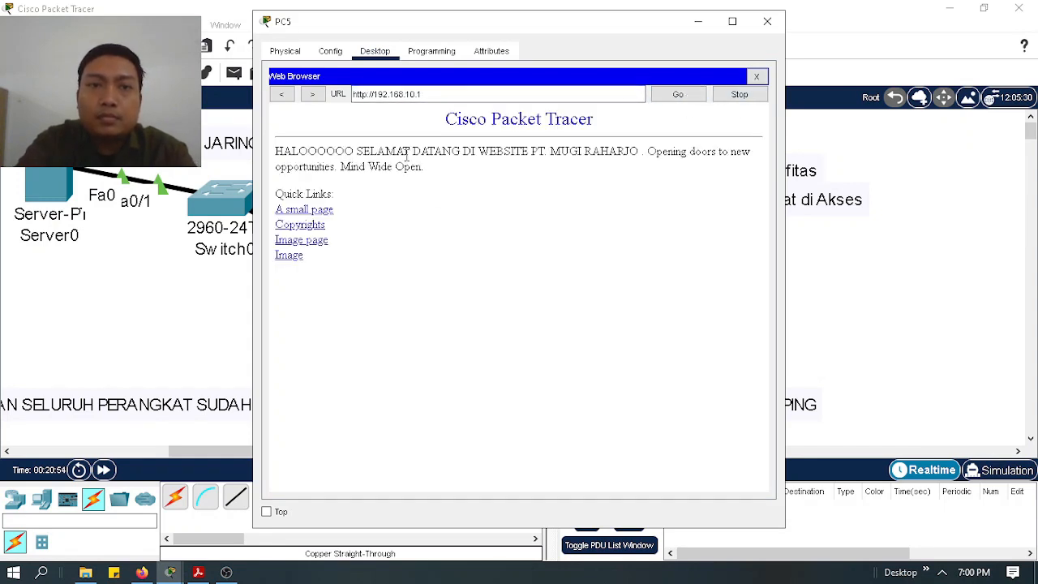
left_click_drag(278, 151, 649, 150)
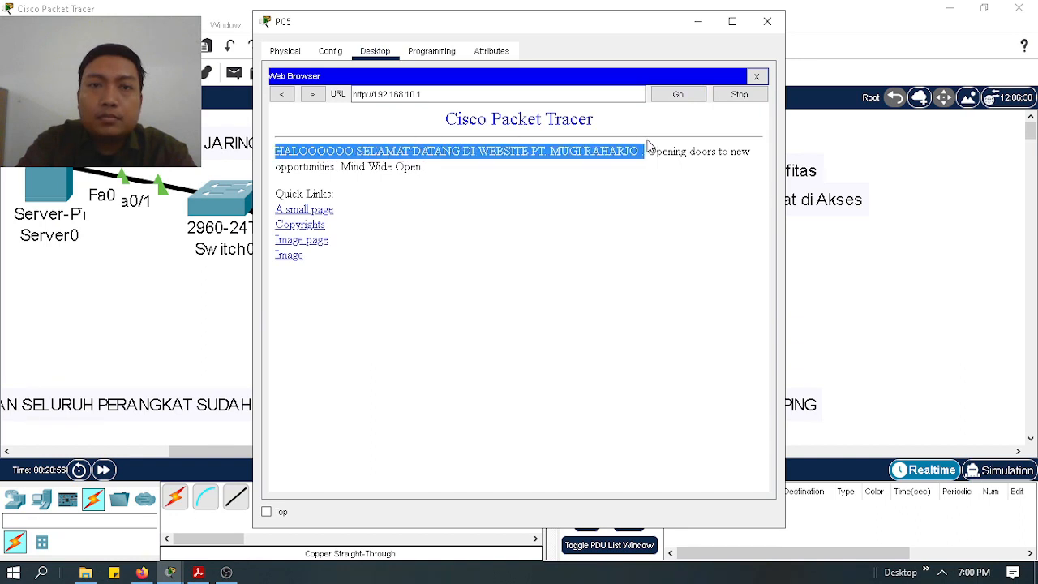
left_click(768, 23)
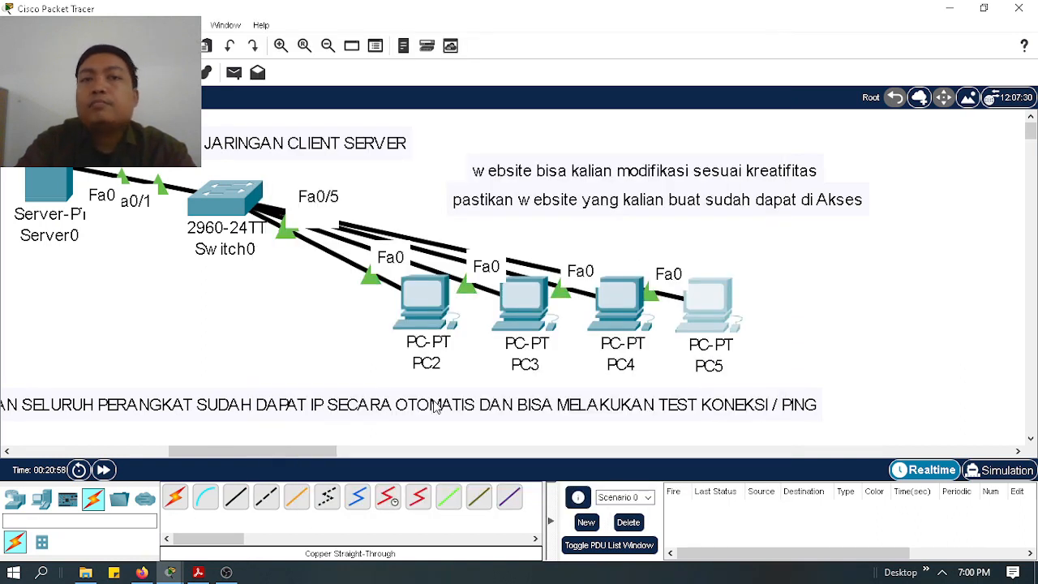
Save the network as a Packet Tracer file in the saves folder, named "TUGAS PERTEMUAN 6" followed by the author's full name.
left_click(11, 26)
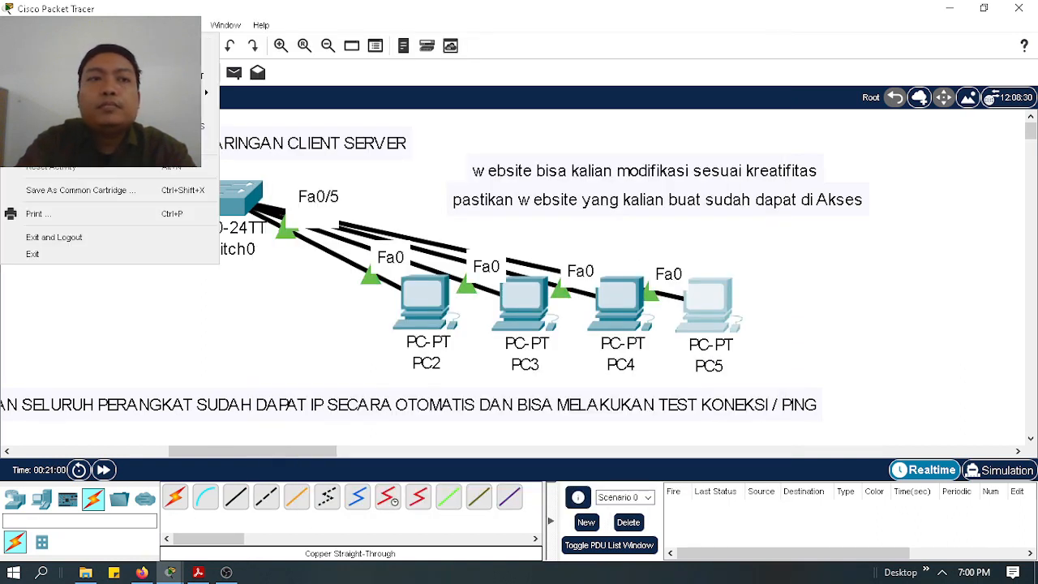
left_click(97, 125)
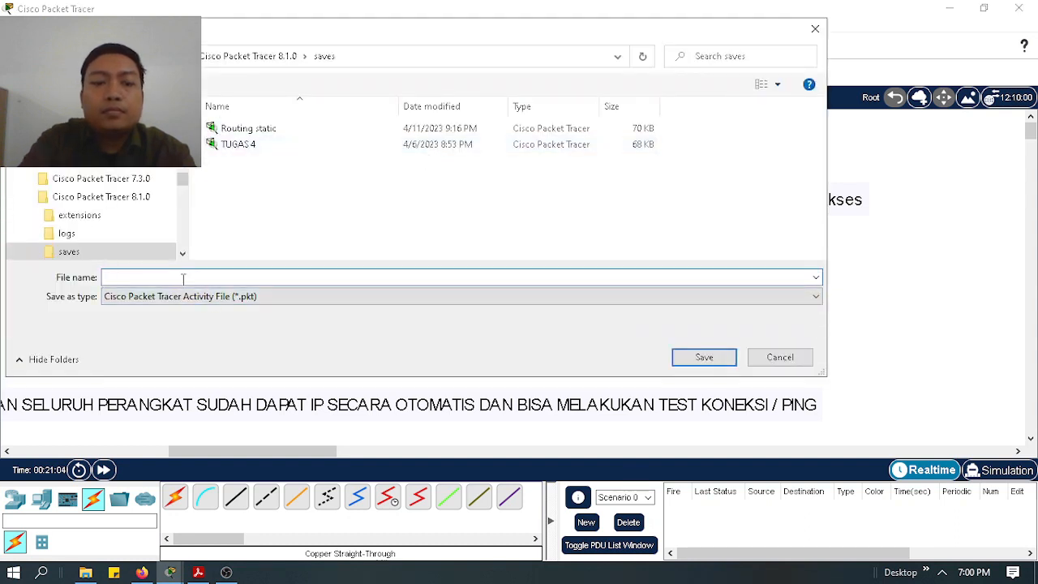
type("TUGAS PER")
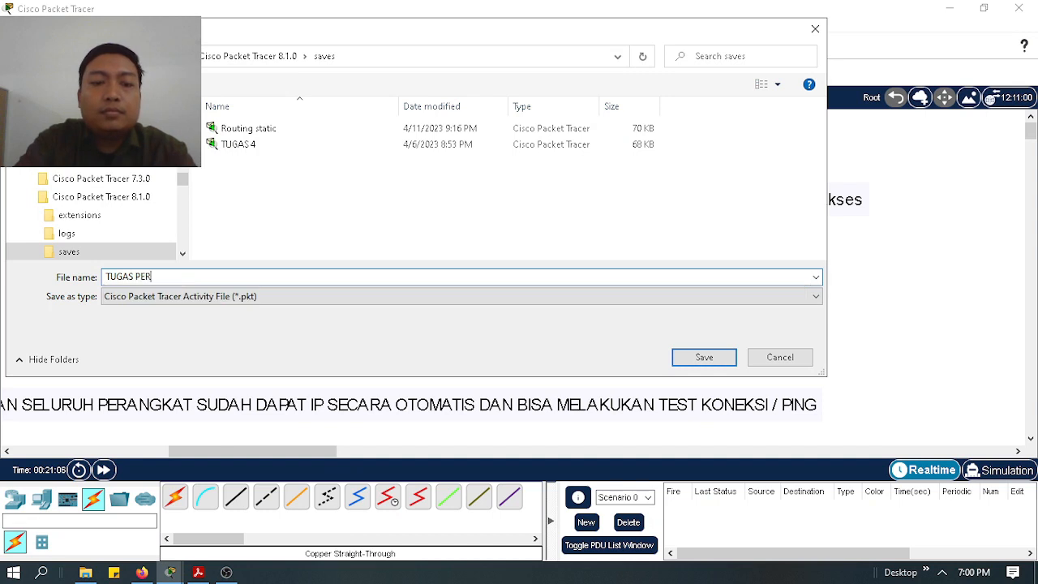
type("TEMUAN ")
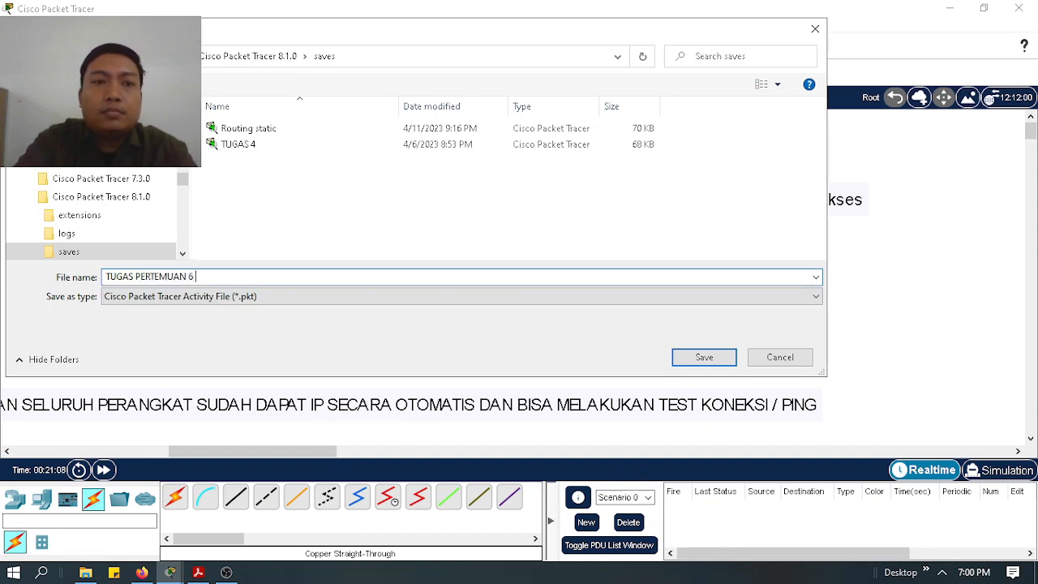
type("6 MUGI R")
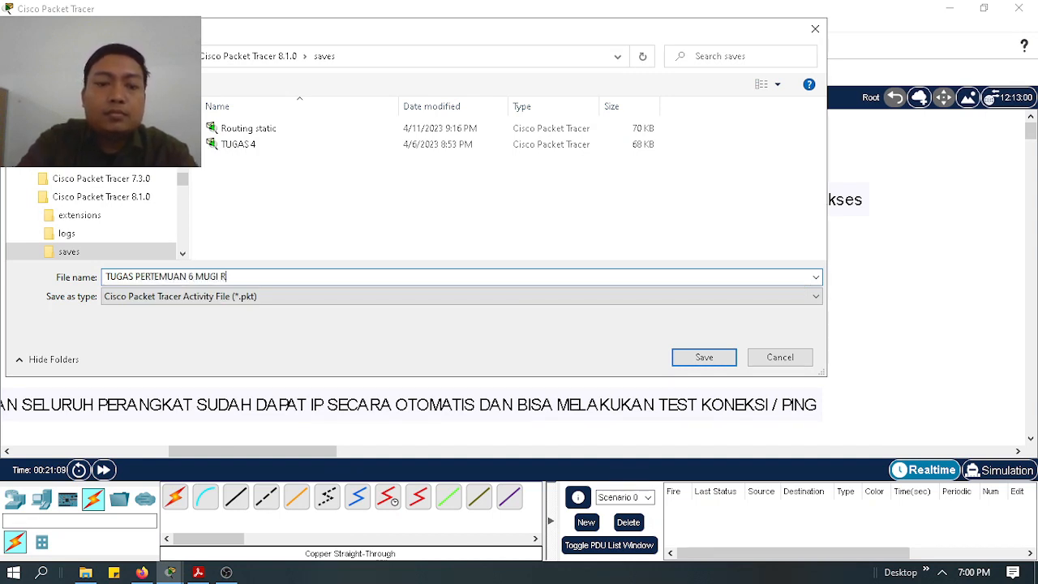
type("AHARJO")
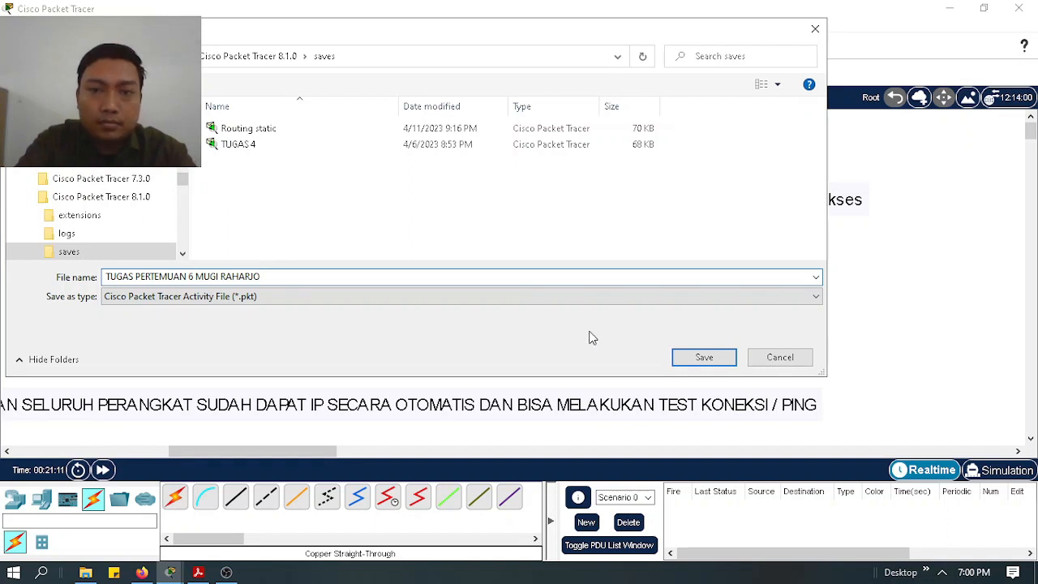
key("ctrl+s")
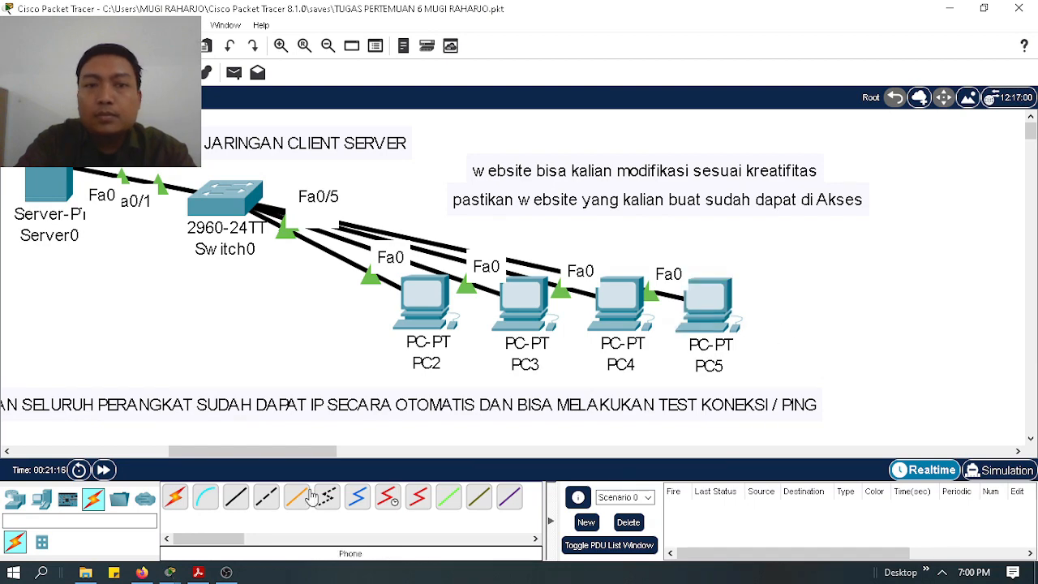
Correct the first word of the title note above the switch so the note reads "MEMBUAT JARINGAN CLIENT SERVER".
mouse_move(295, 462)
left_mouse_down()
mouse_move(194, 465)
mouse_move(277, 459)
left_mouse_up()
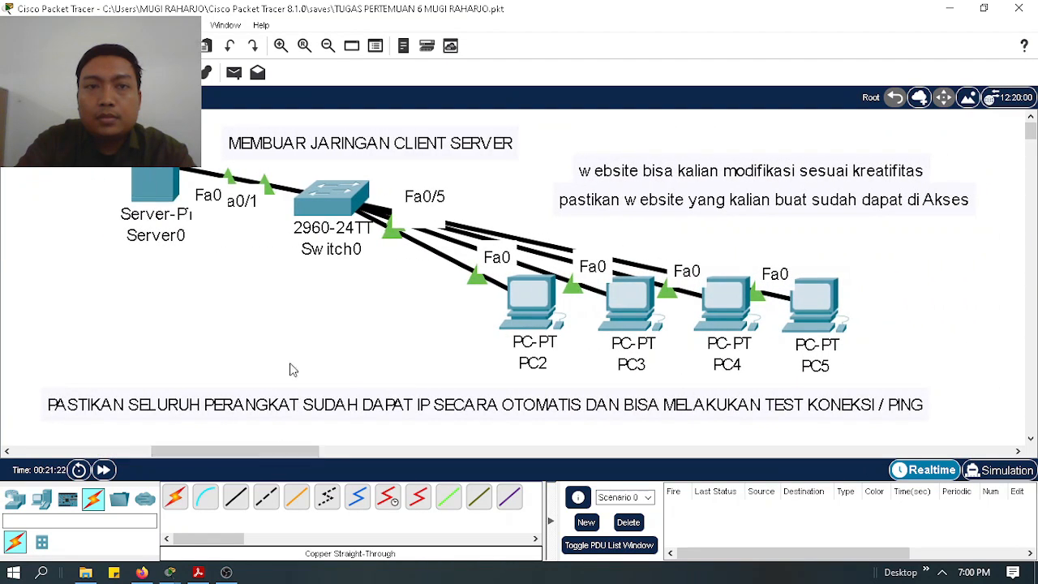
double_click(304, 145)
left_click(261, 136)
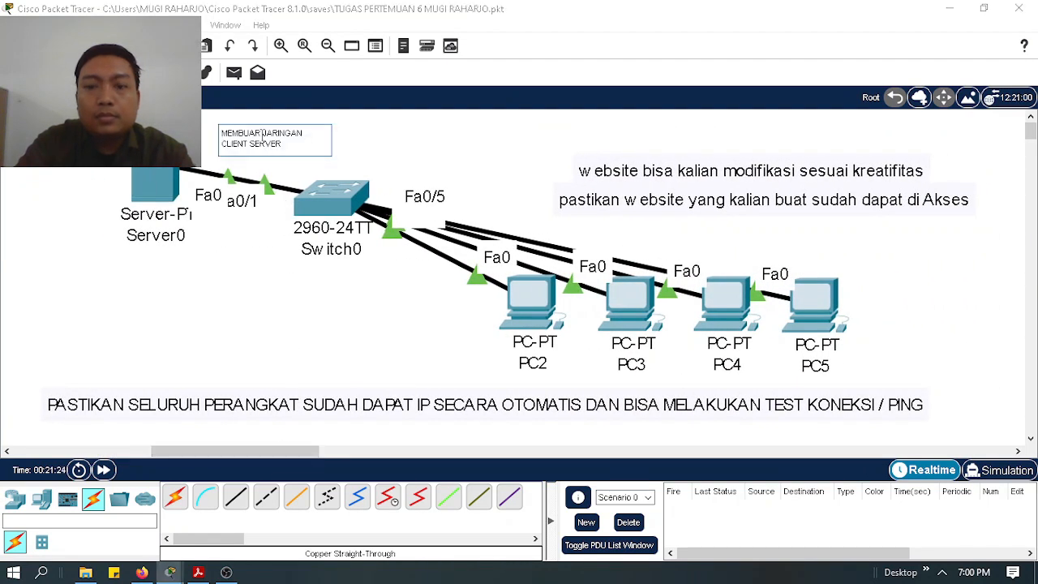
key("BackSpace")
type("T")
left_click(251, 268)
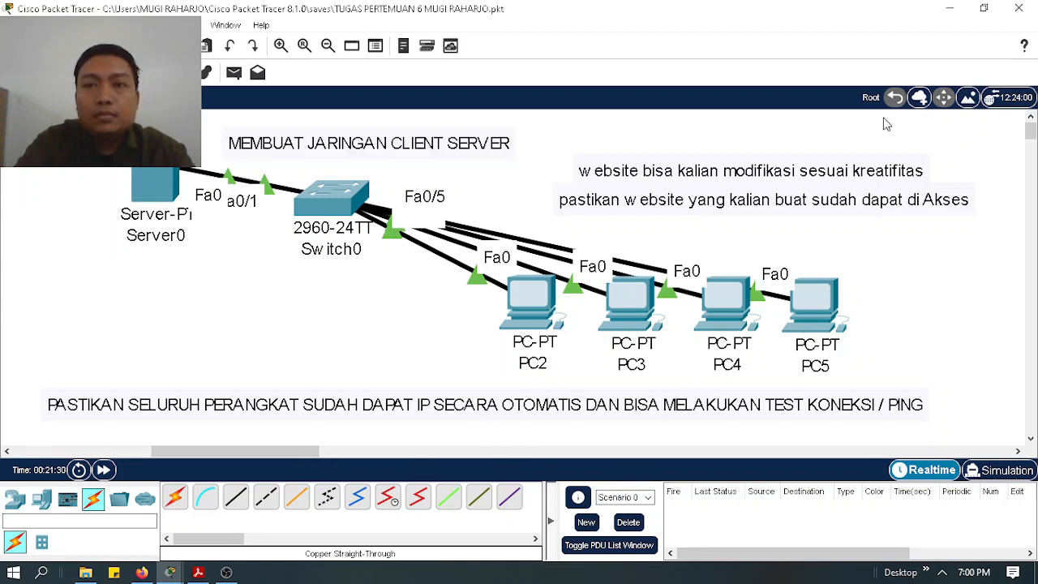
left_click_drag(311, 451, 365, 444)
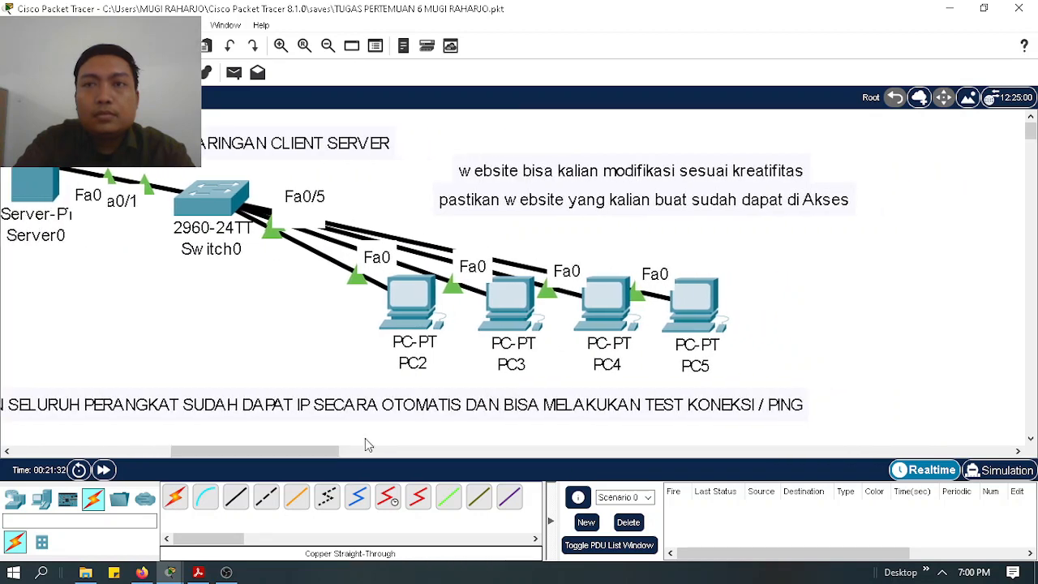
left_click(226, 573)
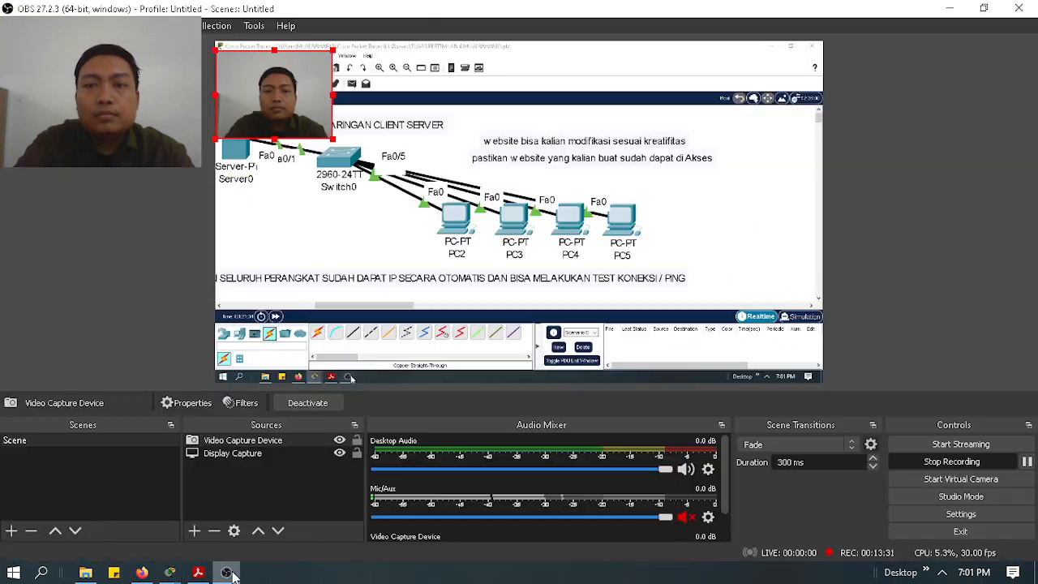
left_click(947, 461)
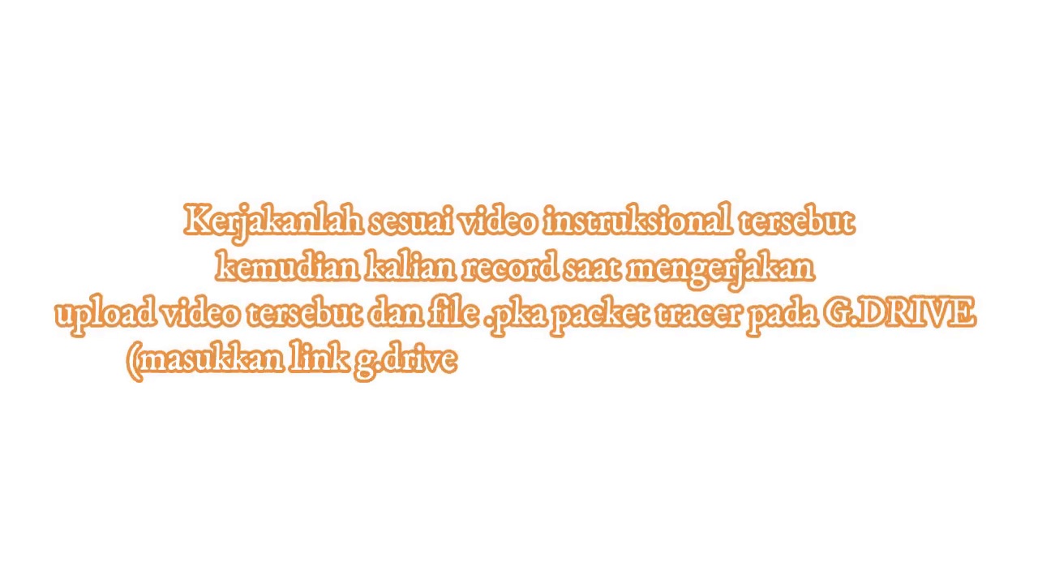